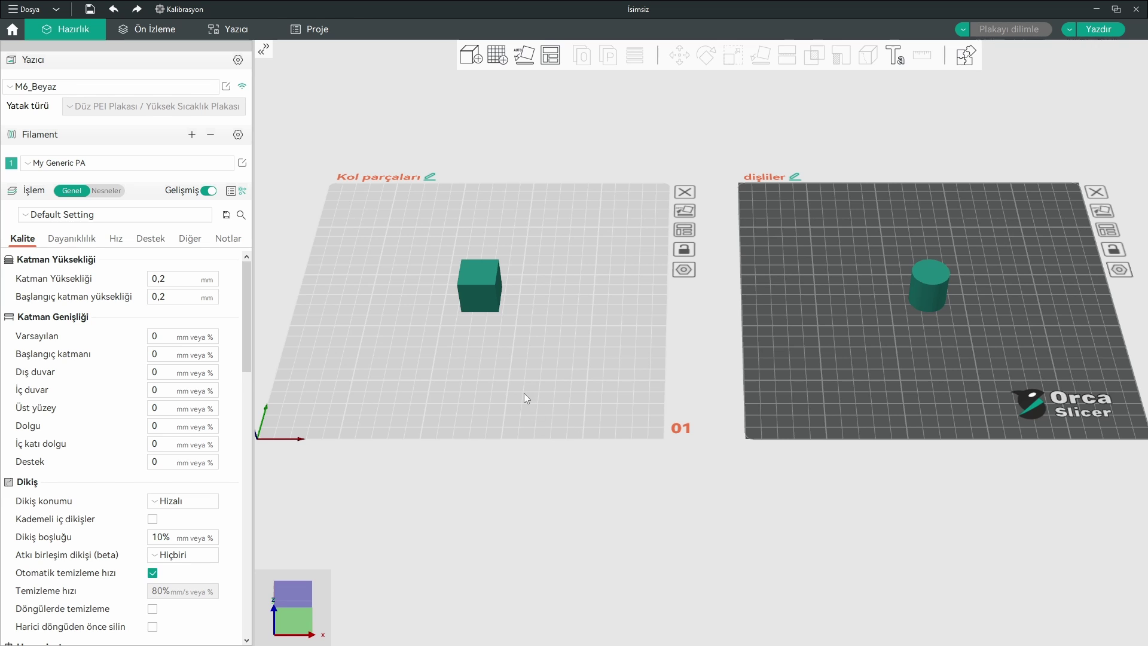
{"action": "left_click_drag", "start_coordinate": [524, 393], "coordinate": [653, 392]}
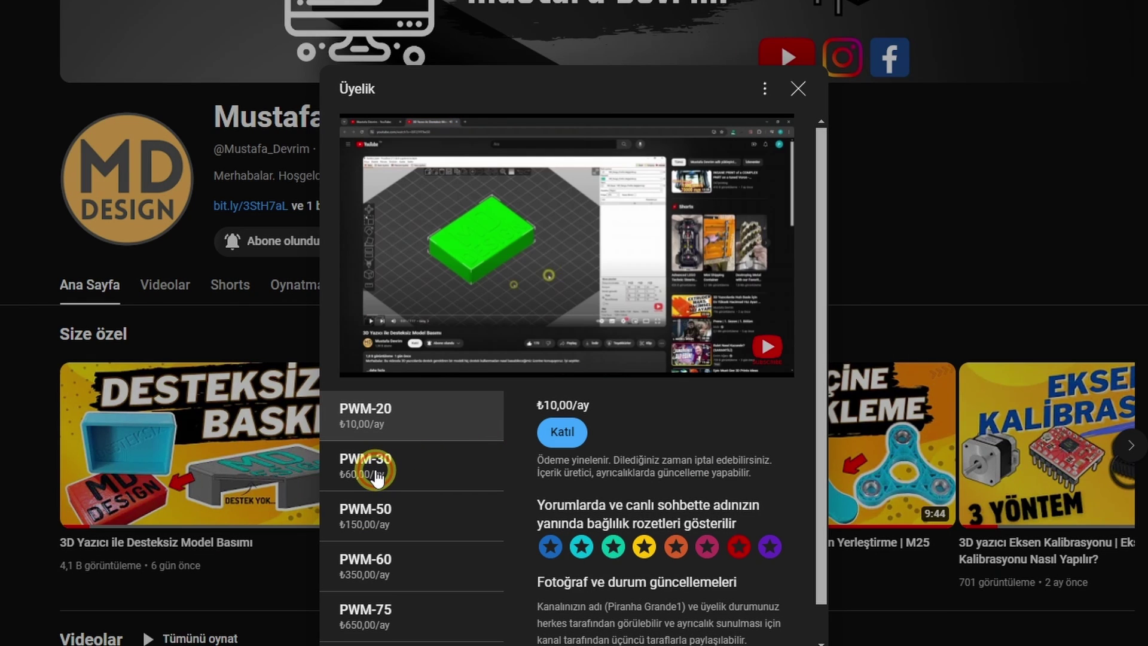
- Examine the perks of the channel's PWM-30, PWM-50, PWM-60, PWM-75 and PWM-100 membership levels
{"action": "left_click", "coordinate": [390, 466]}
{"action": "scroll", "coordinate": [388, 476], "scroll_direction": "down", "scroll_amount": 1}
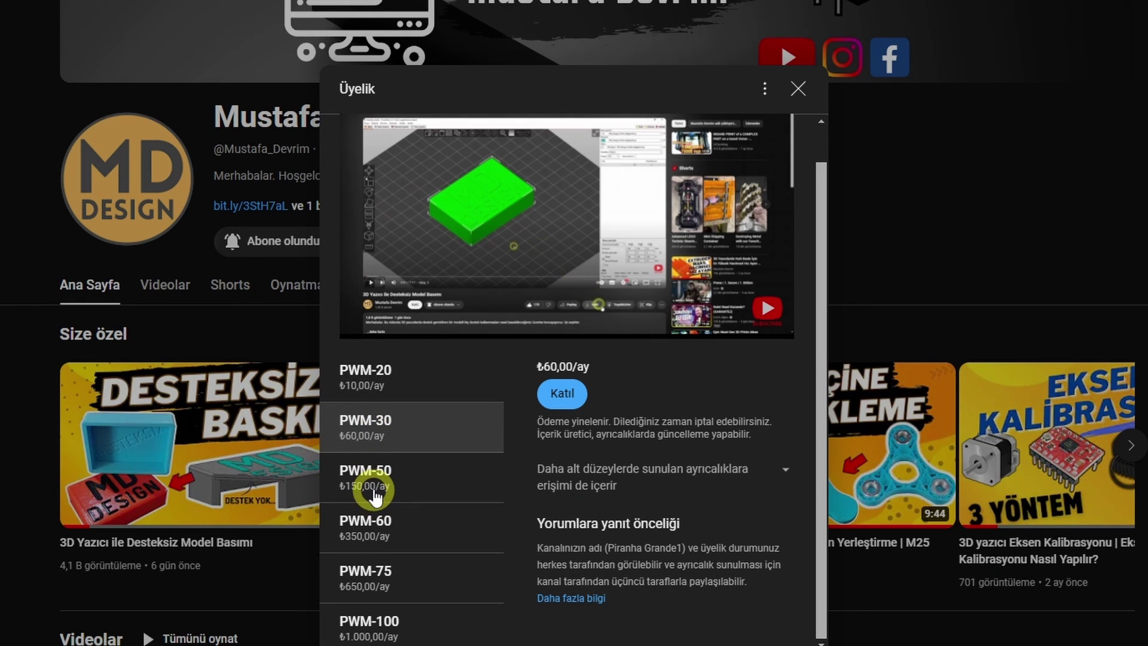
{"action": "left_click", "coordinate": [375, 488]}
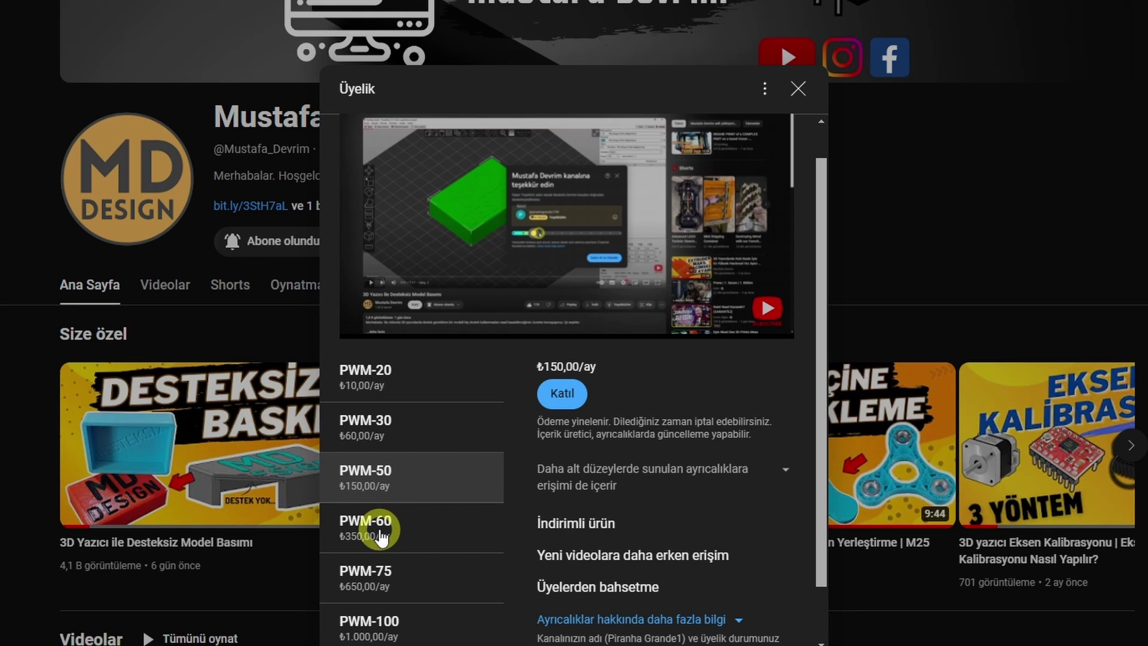
{"action": "left_click", "coordinate": [380, 534]}
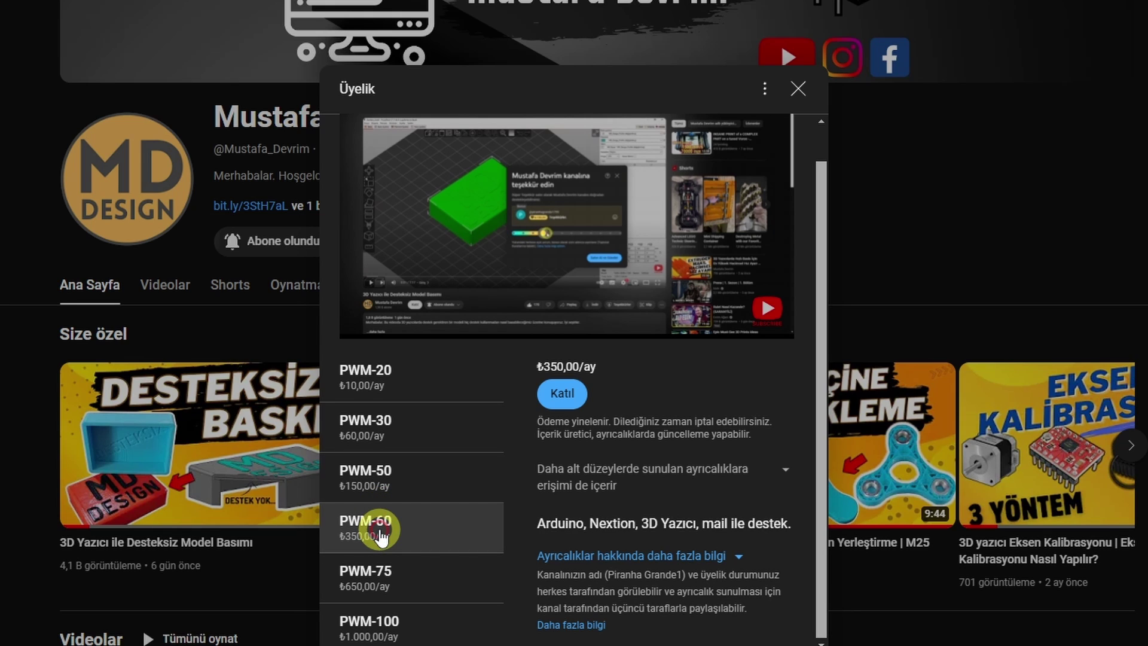
{"action": "left_click", "coordinate": [380, 575]}
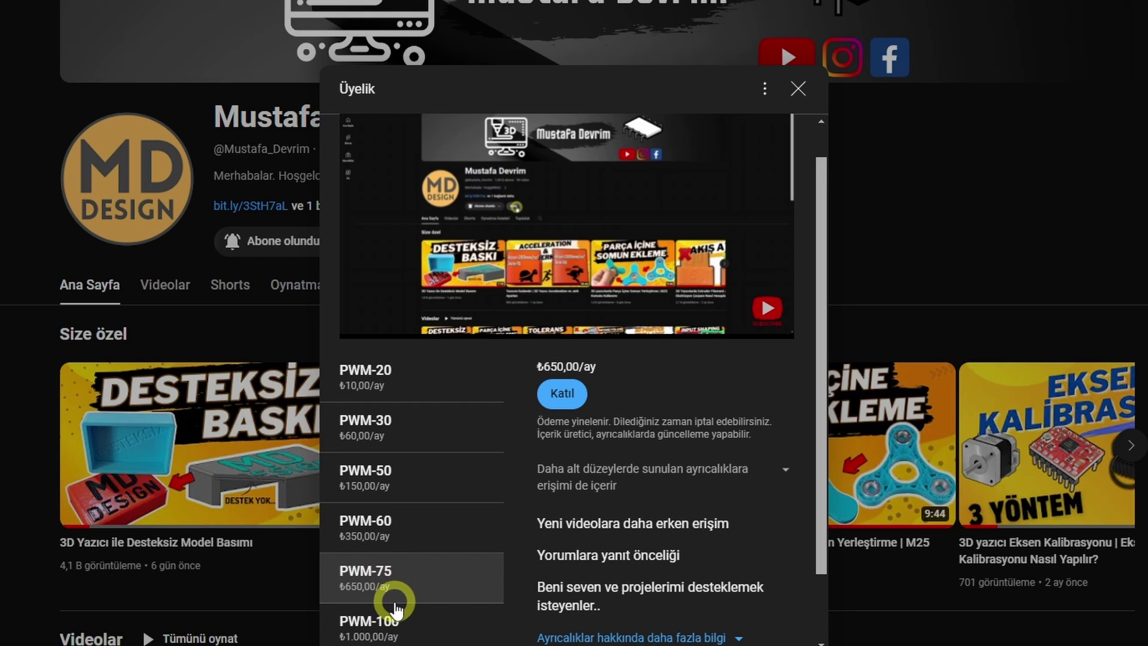
{"action": "left_click", "coordinate": [387, 625]}
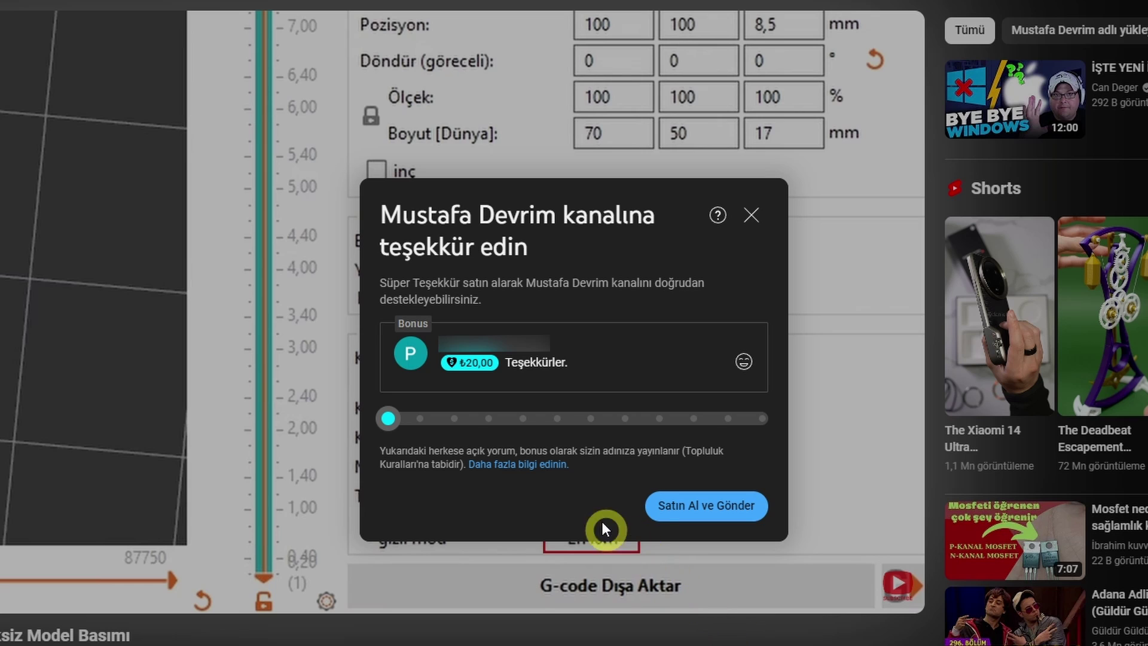
- Preview Super Thanks amounts of ₺5.000,00 and ₺500,00 and close the offer without purchasing
{"action": "left_click_drag", "start_coordinate": [389, 423], "coordinate": [761, 417]}
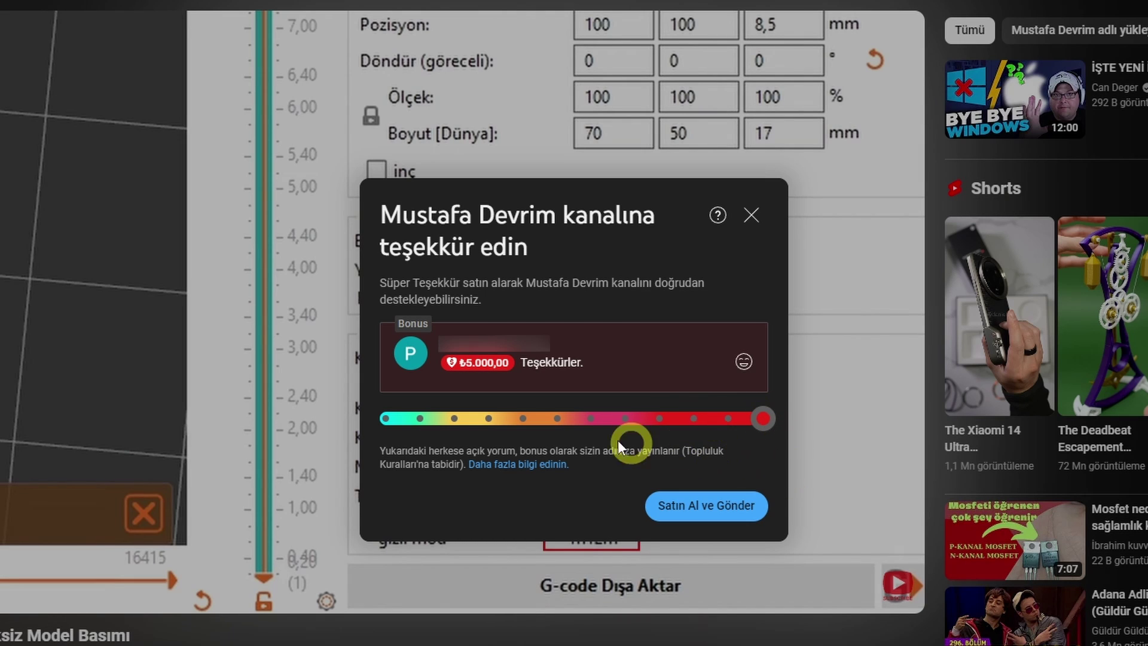
{"action": "left_click", "coordinate": [592, 418]}
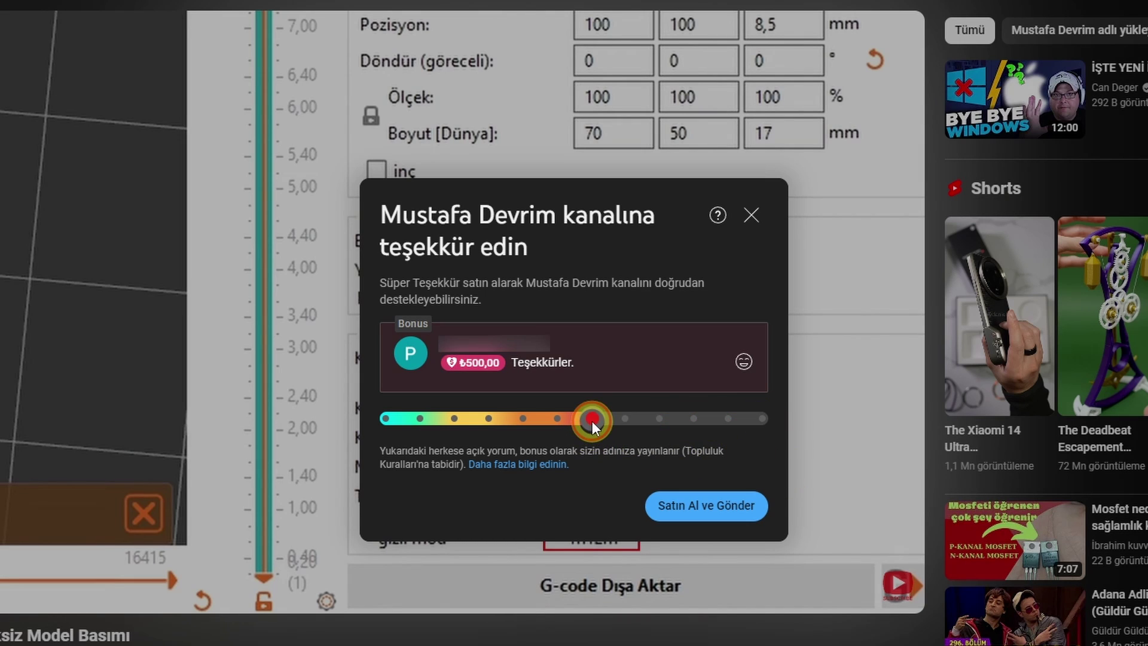
{"action": "left_click", "coordinate": [752, 214]}
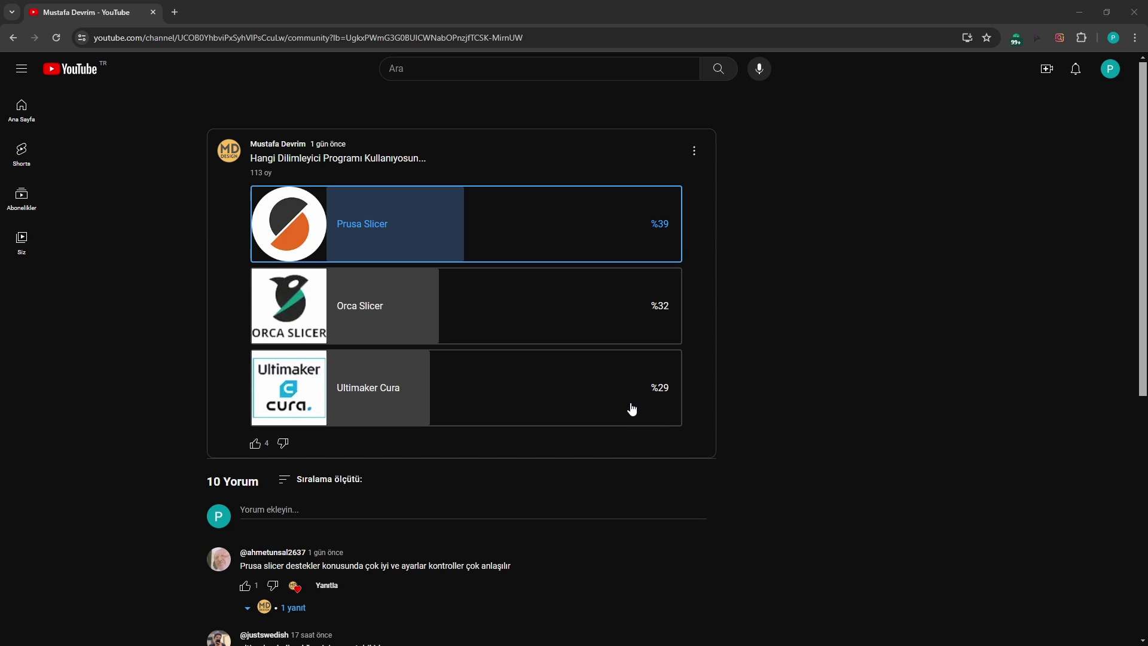
- Read through the community poll on slicer programs and the comments below it
{"action": "scroll", "coordinate": [651, 474], "scroll_direction": "down", "scroll_amount": 4}
{"action": "scroll", "coordinate": [651, 473], "scroll_direction": "down", "scroll_amount": 2}
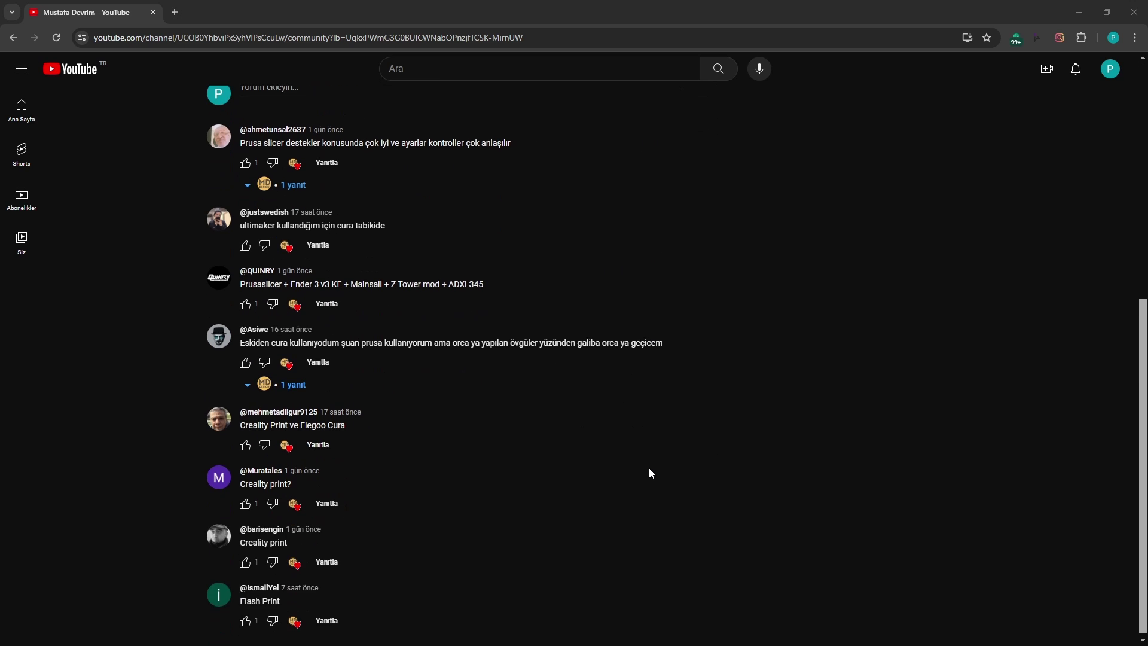
{"action": "scroll", "coordinate": [613, 408], "scroll_direction": "up", "scroll_amount": 6}
{"action": "scroll", "coordinate": [592, 451], "scroll_direction": "down", "scroll_amount": 6}
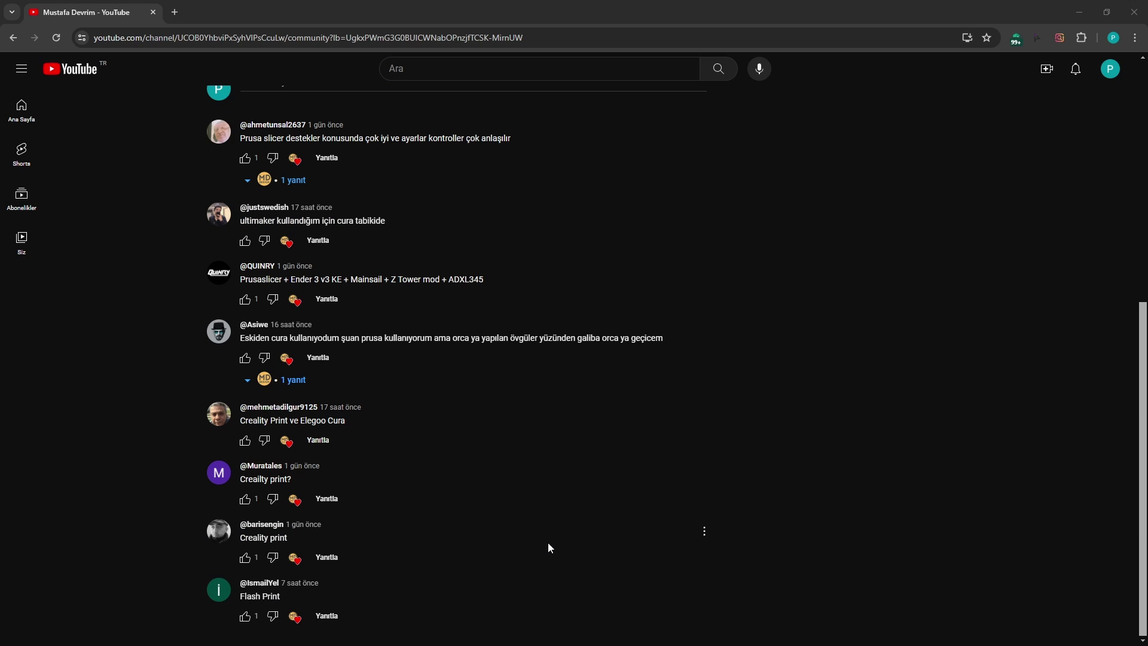
{"action": "scroll", "coordinate": [548, 544], "scroll_direction": "up", "scroll_amount": 7}
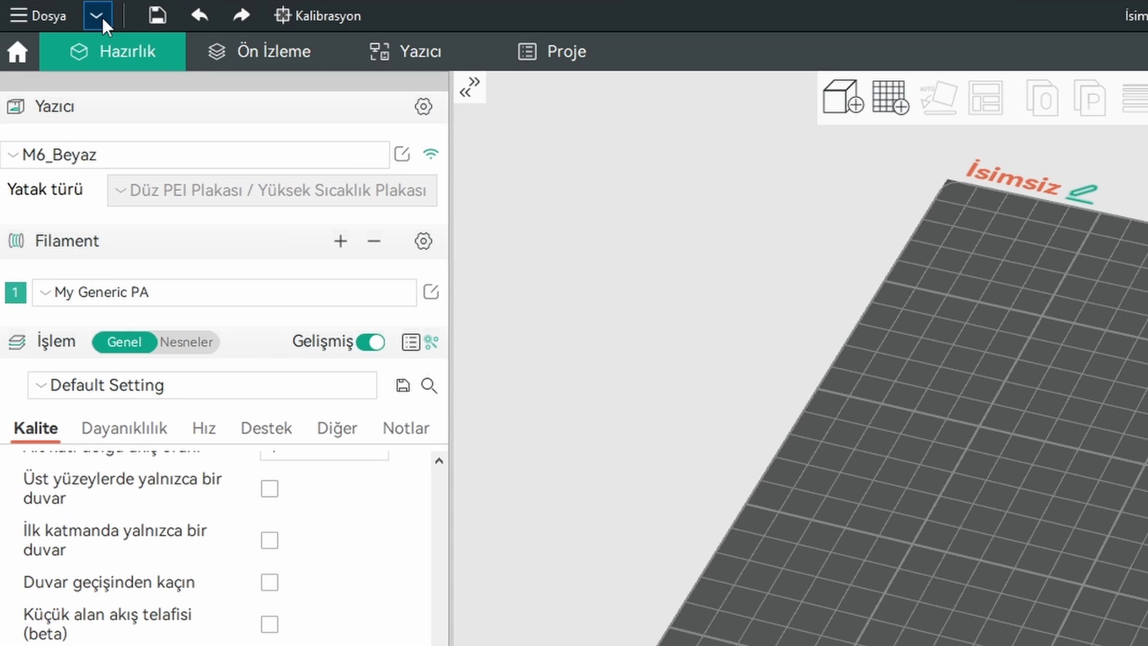
- Search the setup wizard's printer selection for K1, clear the search and close the wizard without adding a printer
{"action": "left_click", "coordinate": [91, 16]}
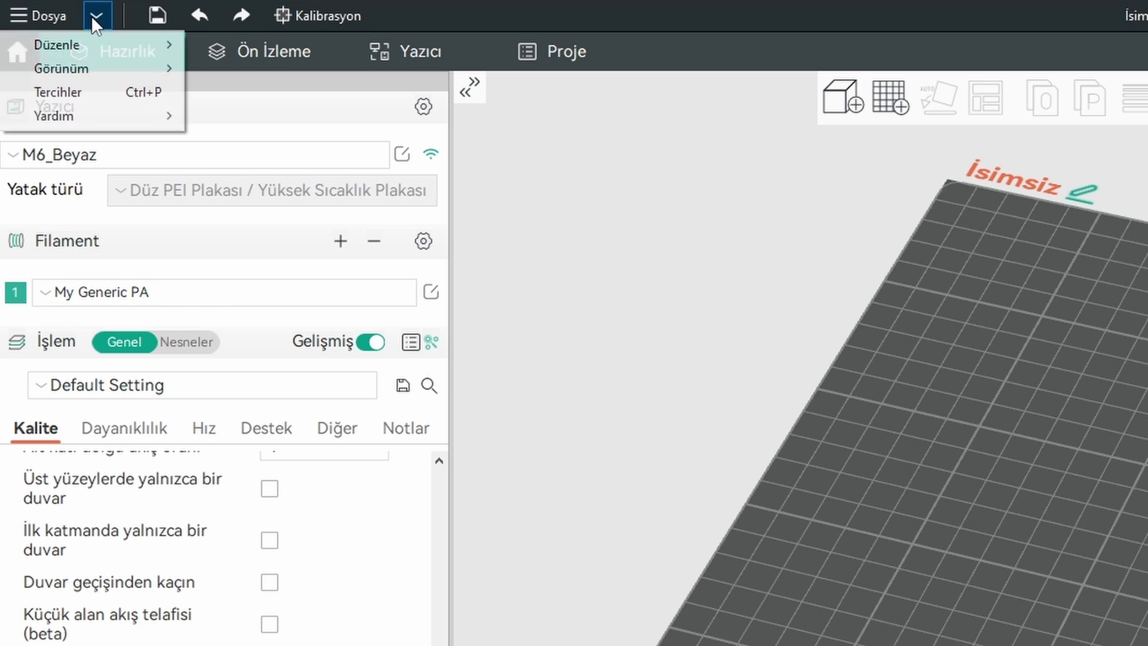
{"action": "mouse_move", "coordinate": [106, 112]}
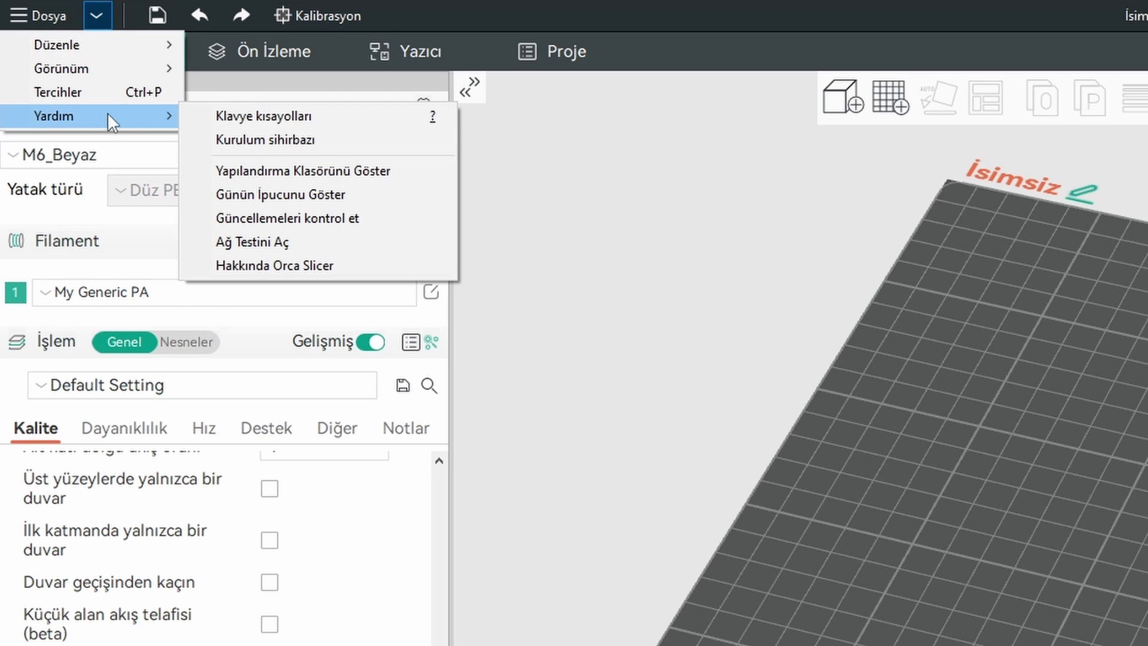
{"action": "left_click", "coordinate": [268, 138]}
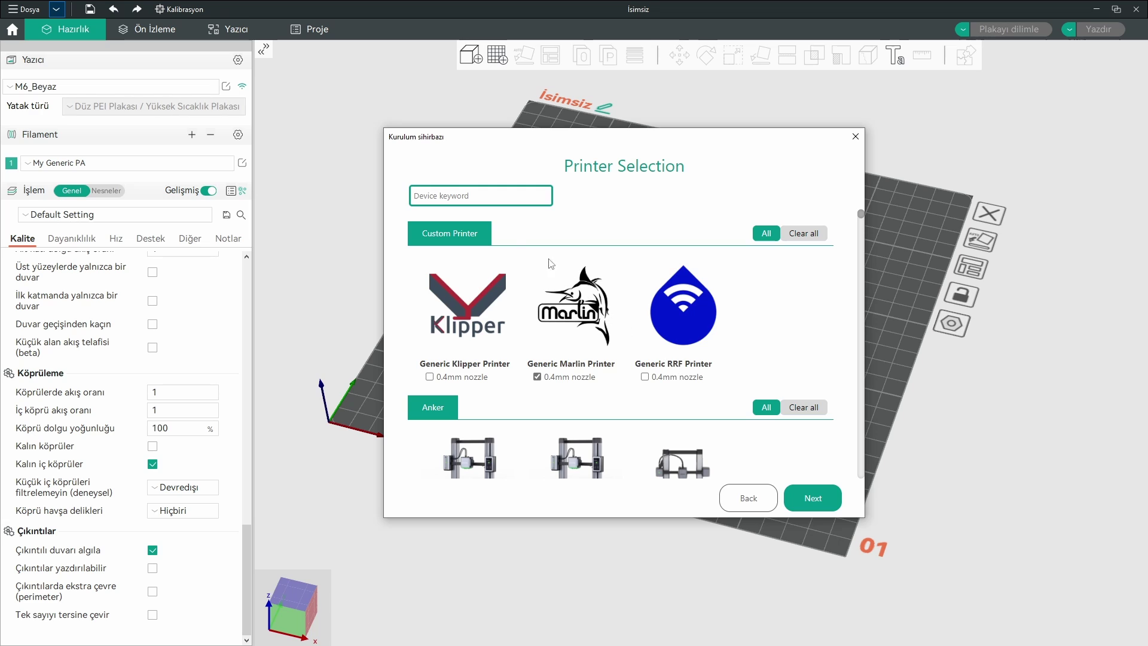
{"action": "type", "text": "K1"}
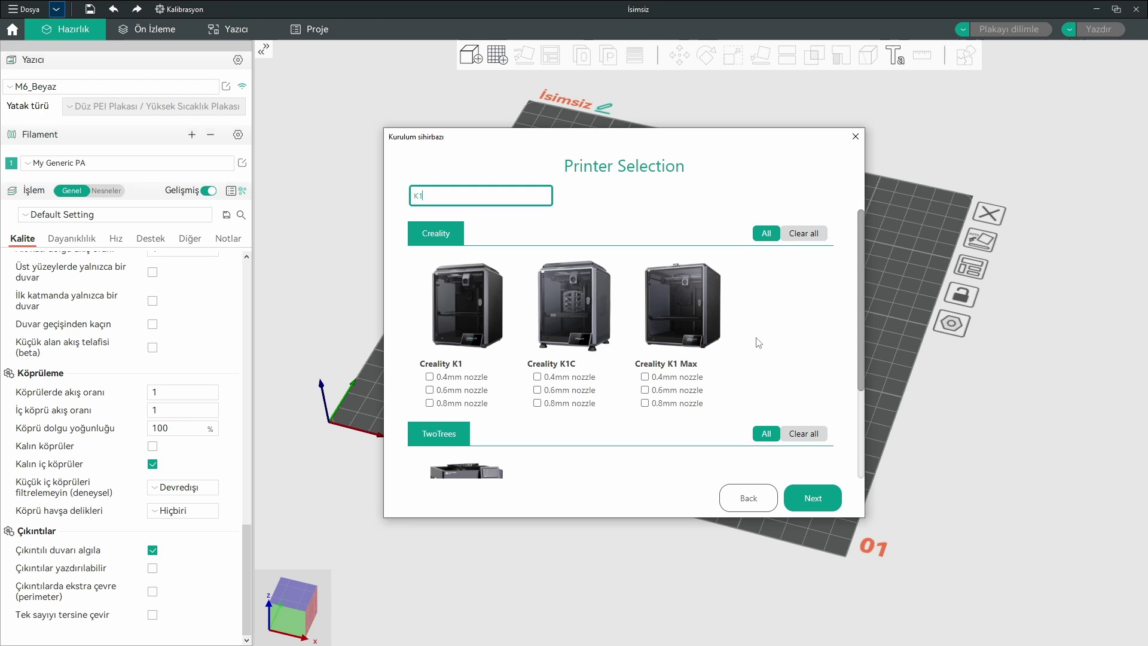
{"action": "key", "text": "BackSpace"}
{"action": "key", "text": "BackSpace"}
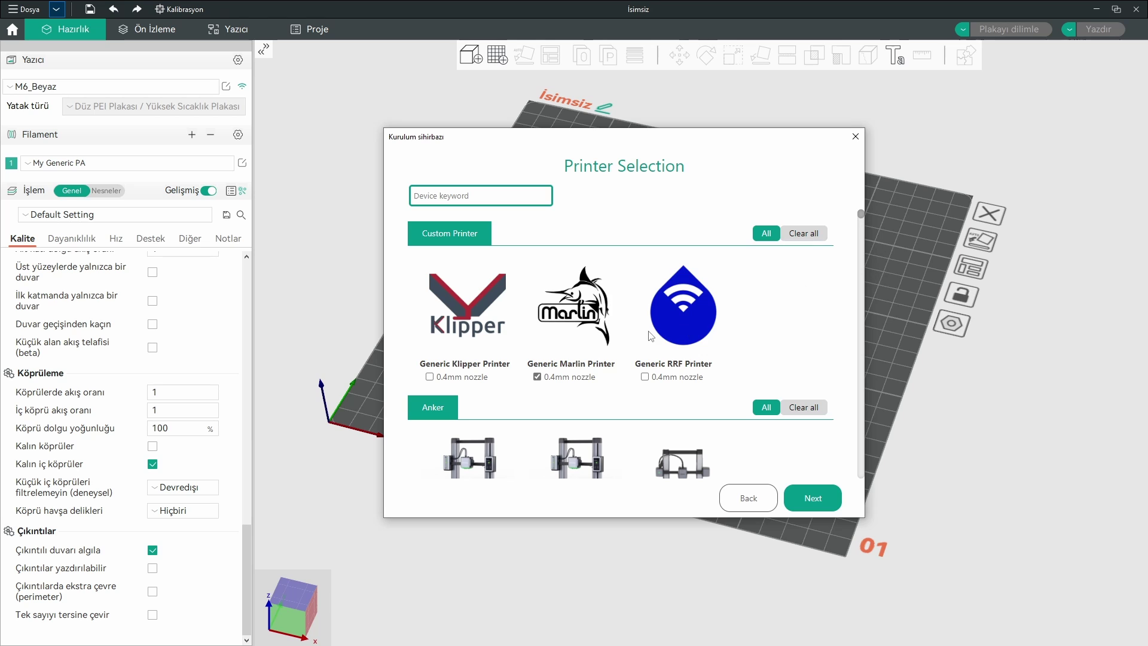
{"action": "left_click", "coordinate": [856, 137]}
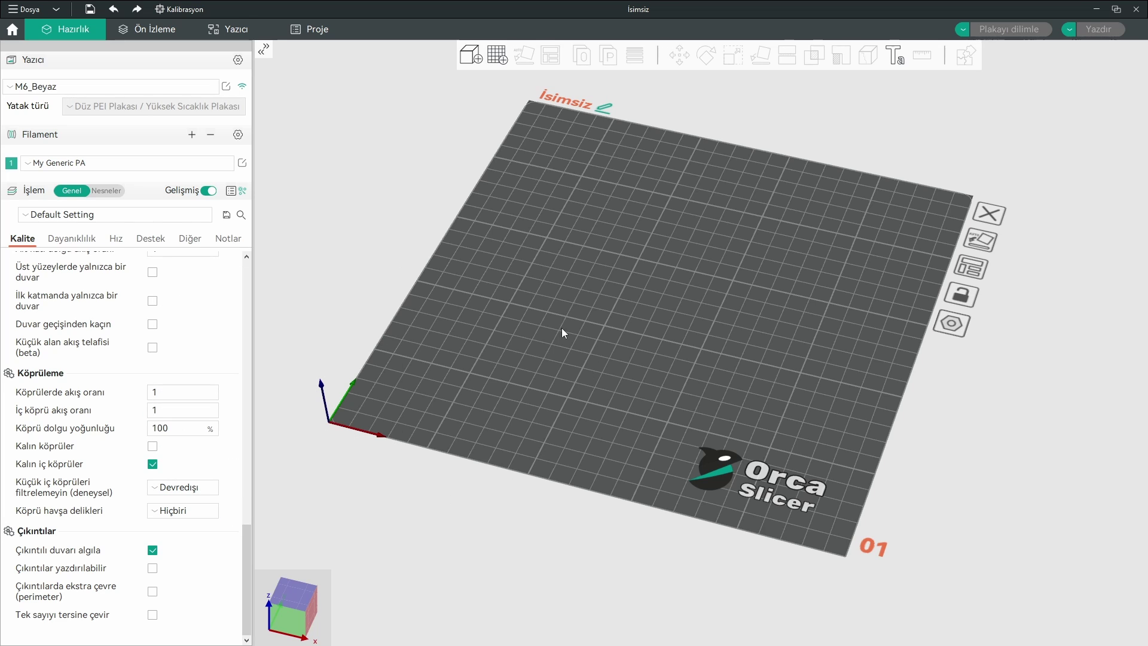
- Create a new empty project from the home page
{"action": "left_click", "coordinate": [12, 28]}
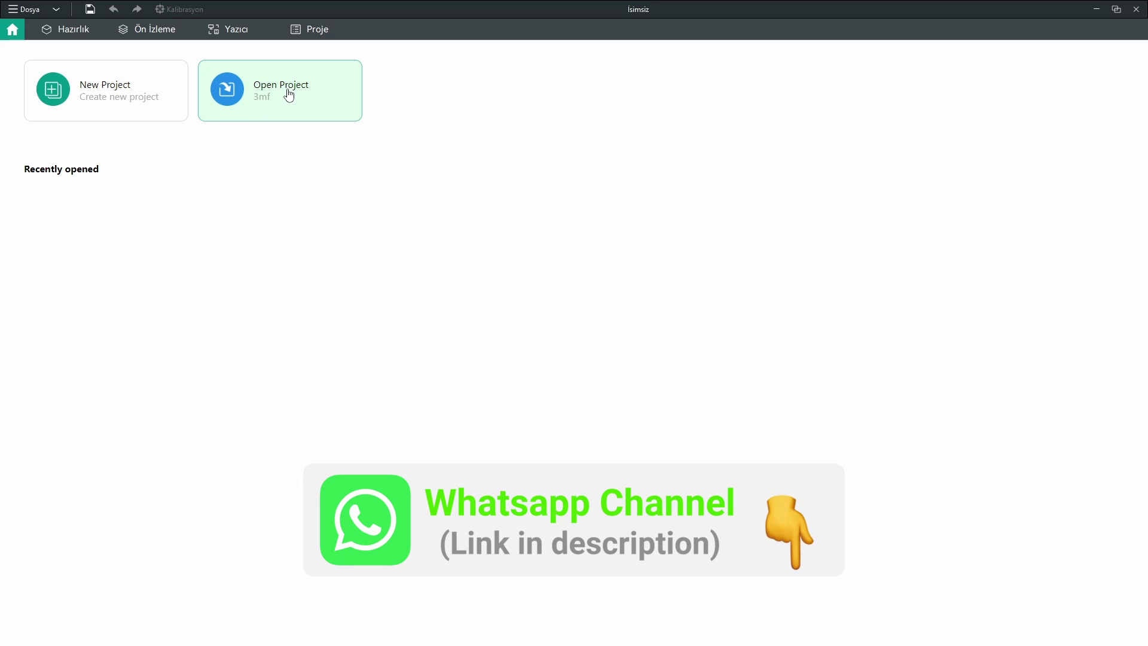
{"action": "left_click", "coordinate": [106, 85]}
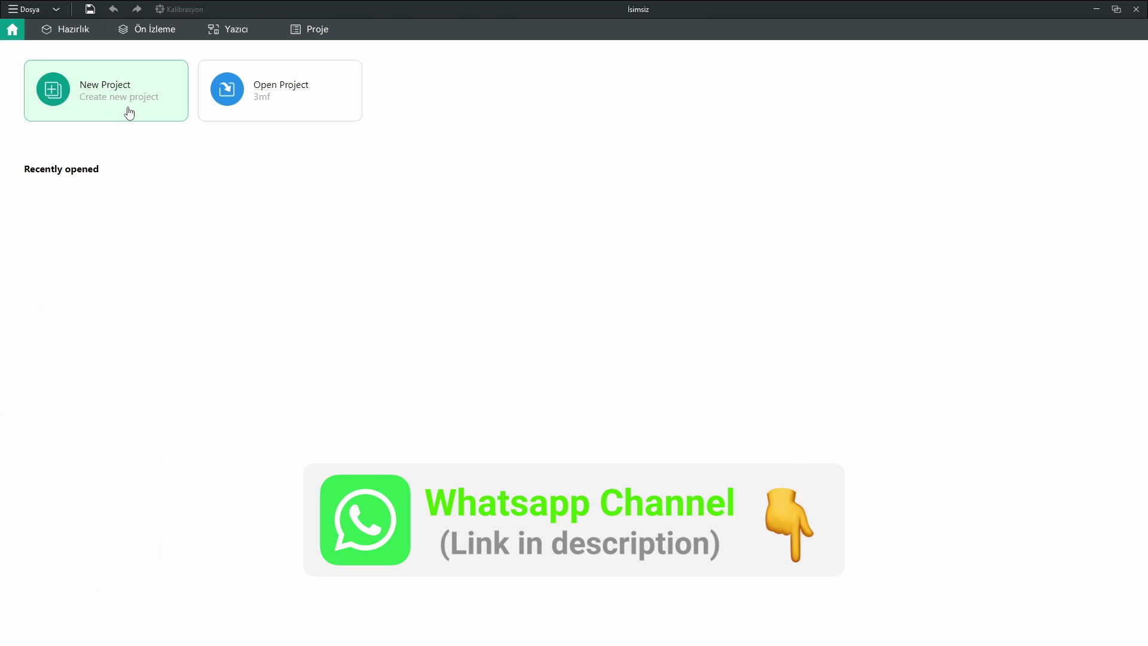
{"action": "left_click", "coordinate": [125, 108]}
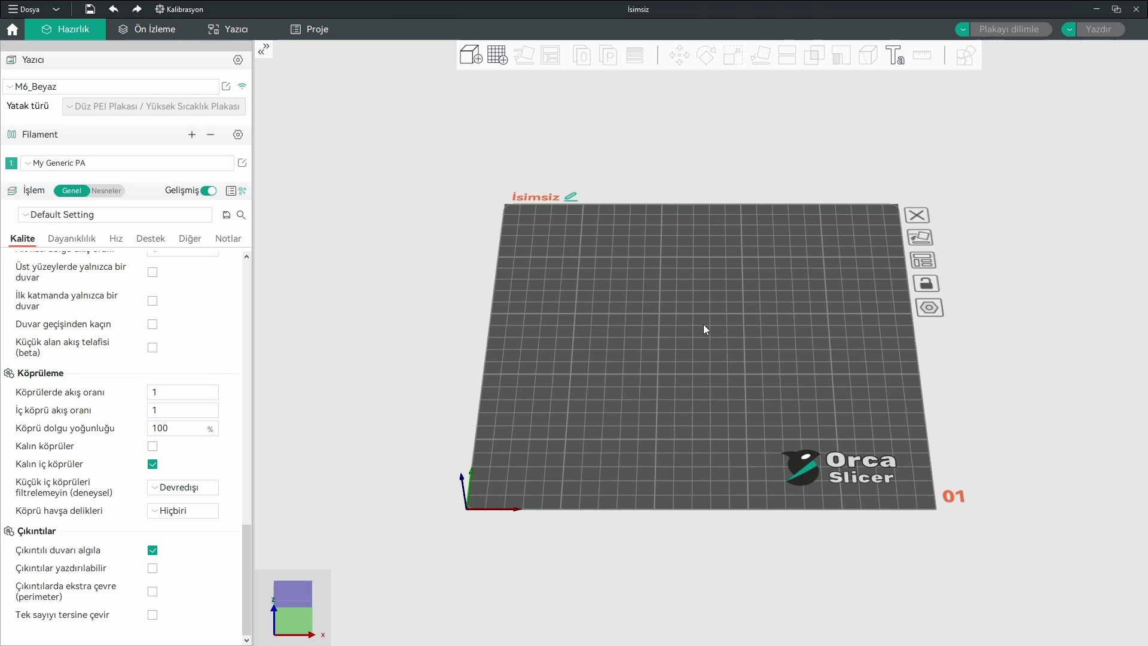
- Look over the empty build plate by orbiting, zooming and panning, including a view from above
{"action": "left_click_drag", "start_coordinate": [703, 324], "coordinate": [677, 371]}
{"action": "key", "text": "1"}
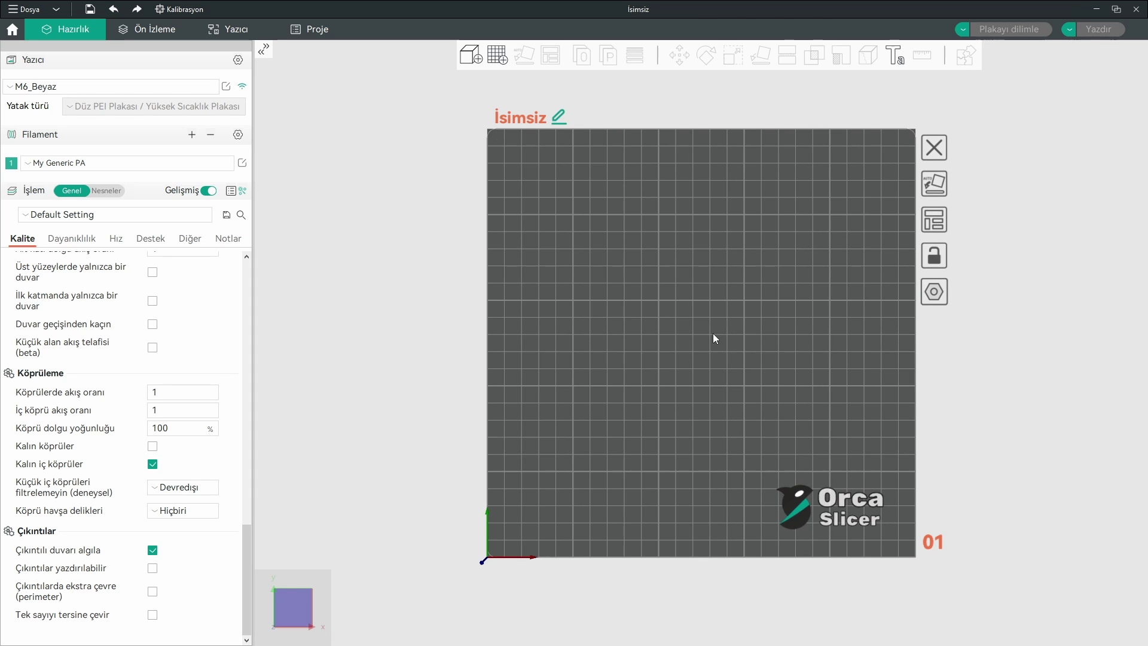
{"action": "mouse_move", "coordinate": [715, 377]}
{"action": "left_mouse_down"}
{"action": "mouse_move", "coordinate": [704, 328]}
{"action": "mouse_move", "coordinate": [663, 320]}
{"action": "mouse_move", "coordinate": [738, 344]}
{"action": "mouse_move", "coordinate": [726, 358]}
{"action": "mouse_move", "coordinate": [735, 366]}
{"action": "left_mouse_up"}
{"action": "scroll", "coordinate": [736, 367], "scroll_direction": "up", "scroll_amount": 5}
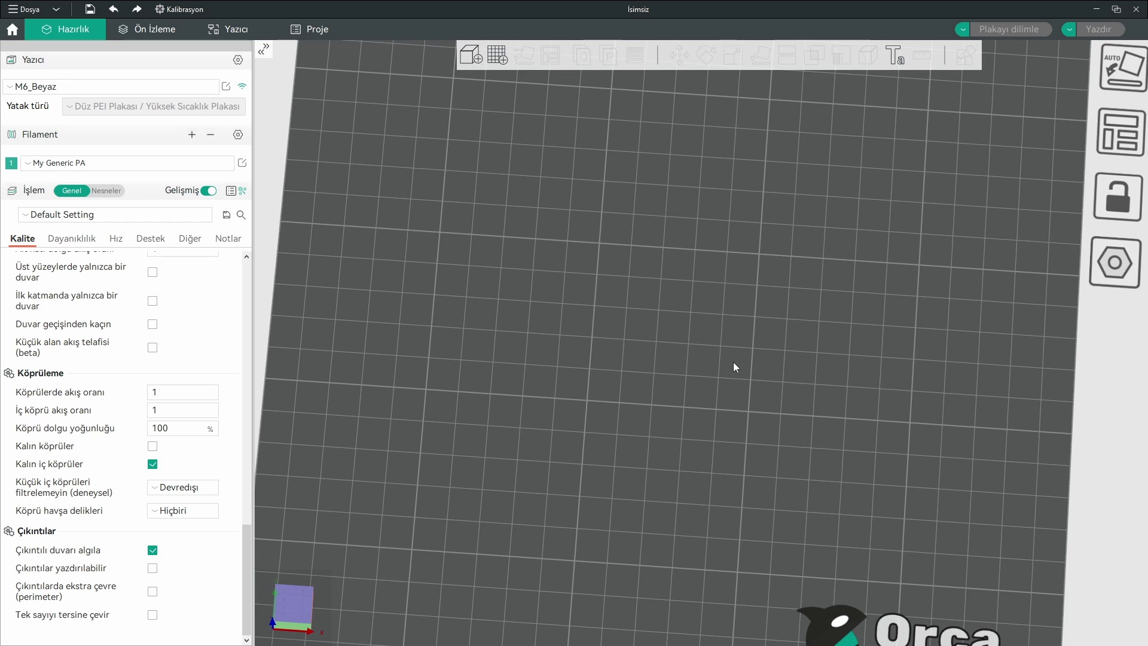
{"action": "scroll", "coordinate": [735, 368], "scroll_direction": "down", "scroll_amount": 5}
{"action": "scroll", "coordinate": [735, 367], "scroll_direction": "down", "scroll_amount": 3}
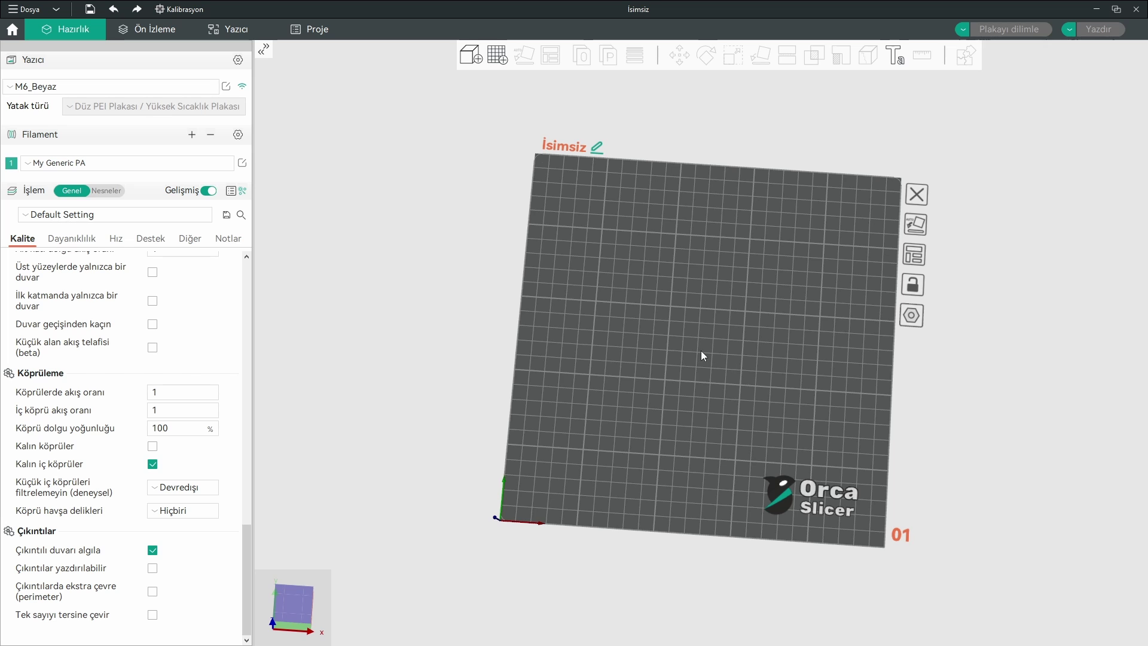
{"action": "right_click_drag", "start_coordinate": [695, 352], "coordinate": [636, 323]}
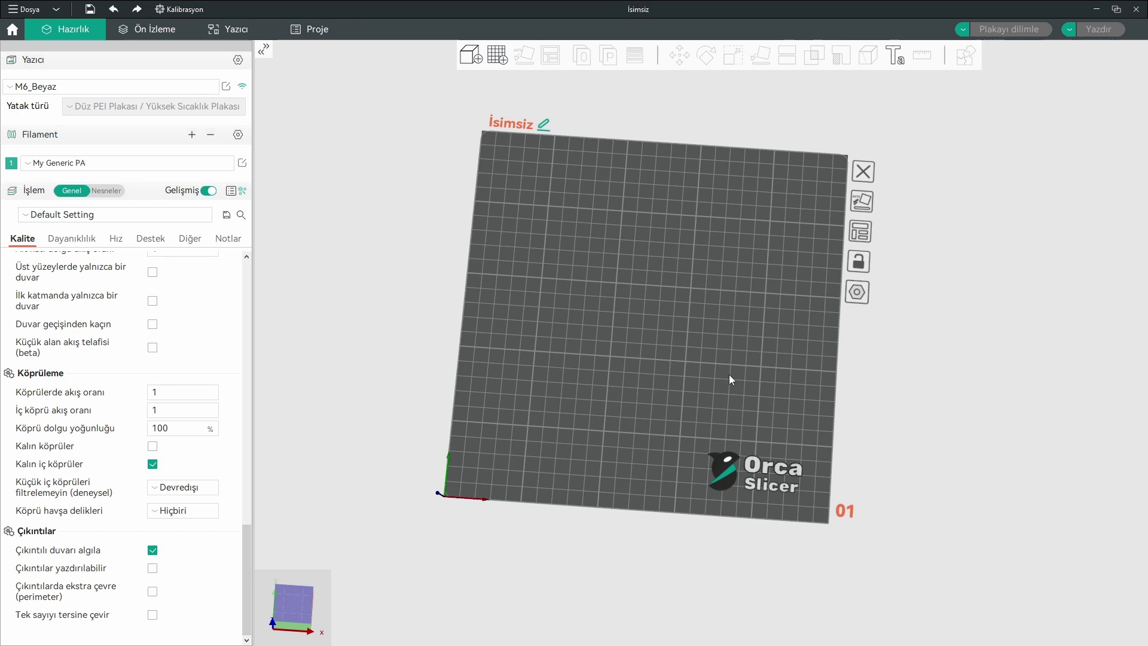
- Go through the plate's top, bottom, front, rear, left and right views and return to the default view
{"action": "key", "text": "ctrl+i"}
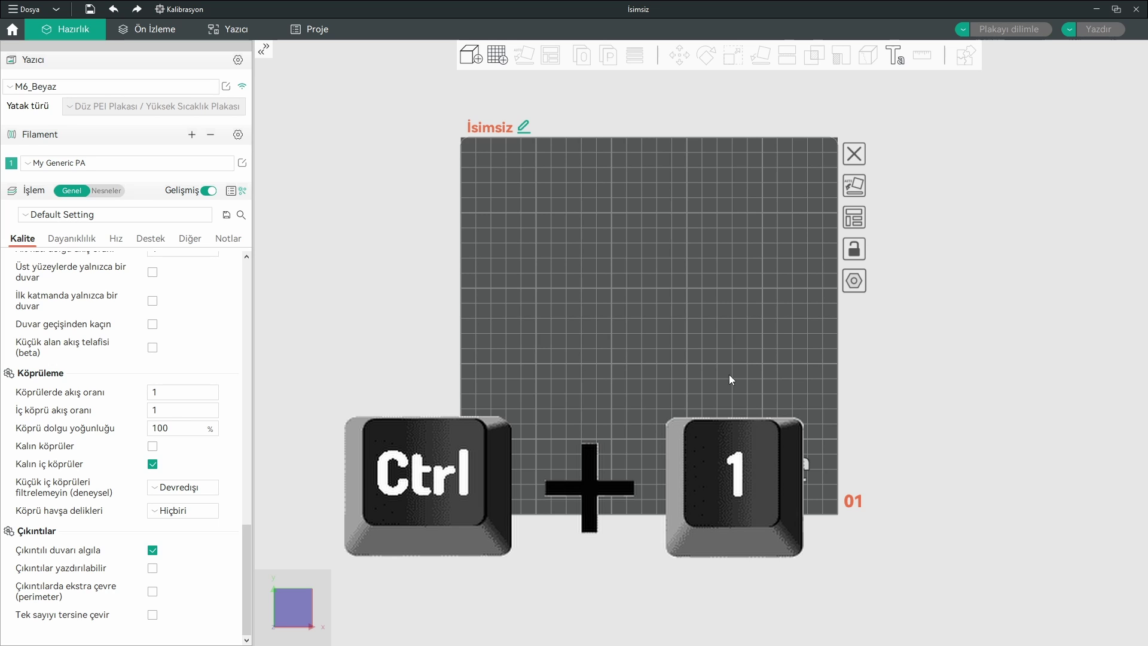
{"action": "key", "text": "ctrl+2"}
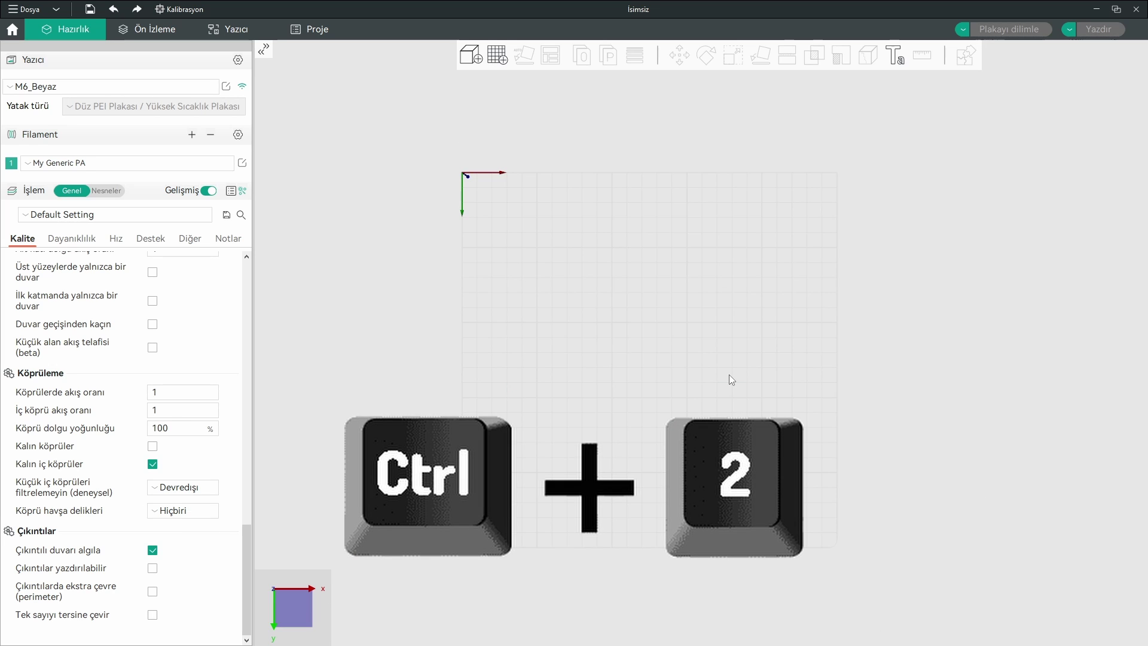
{"action": "key", "text": "ctrl+3"}
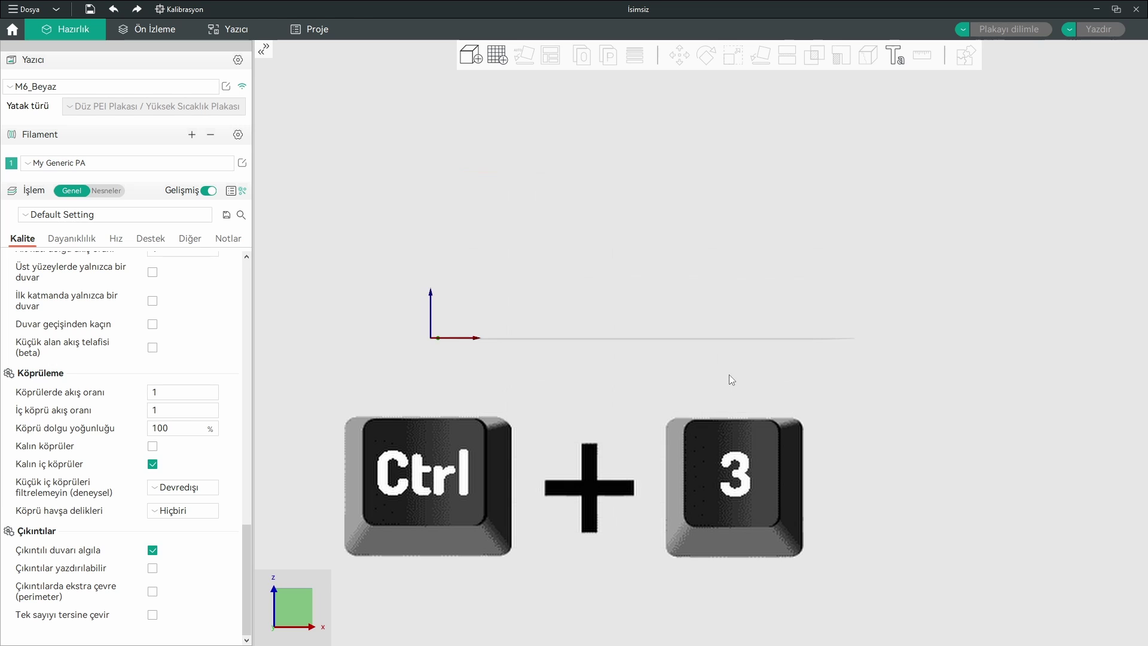
{"action": "key", "text": "ctrl+4"}
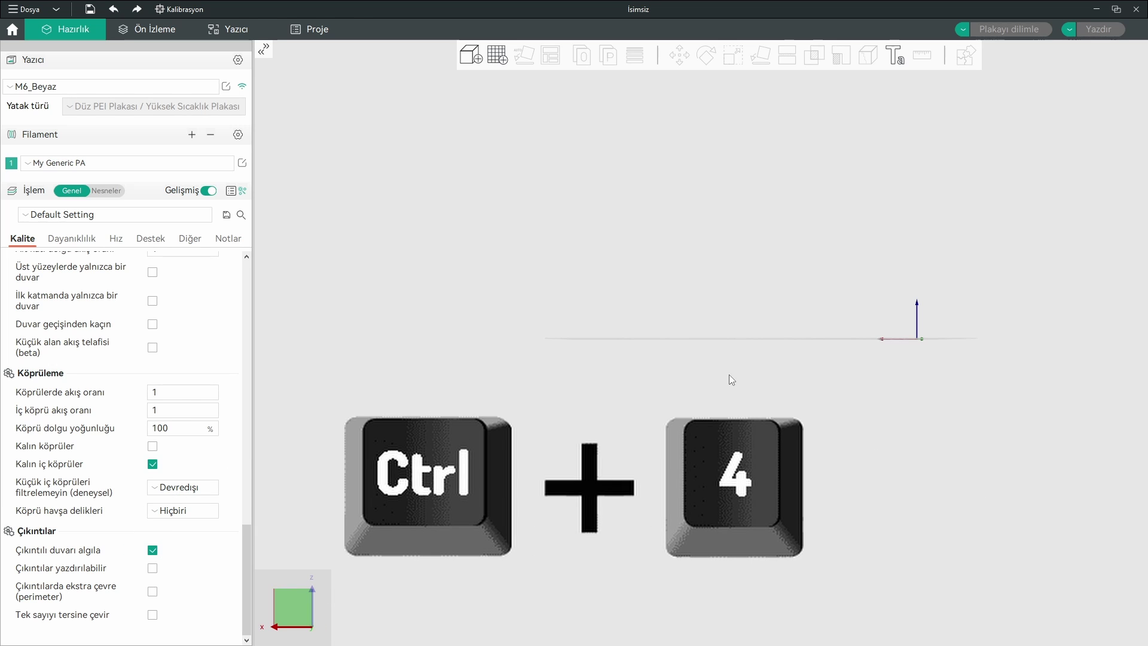
{"action": "key", "text": "ctrl+5"}
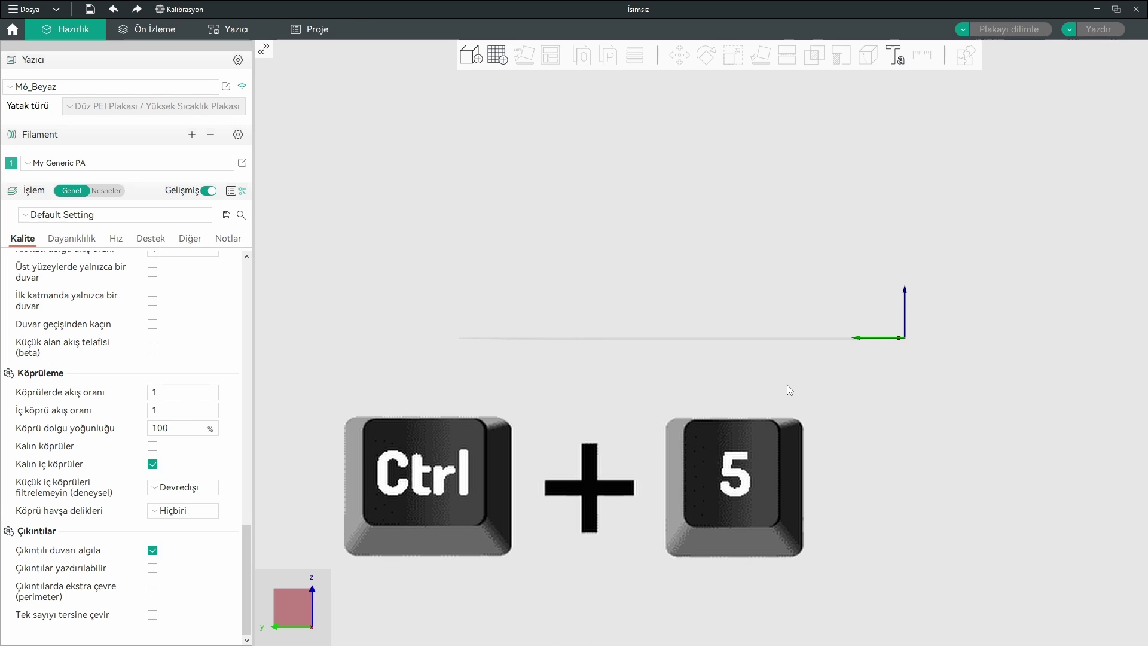
{"action": "key", "text": "ctrl+6"}
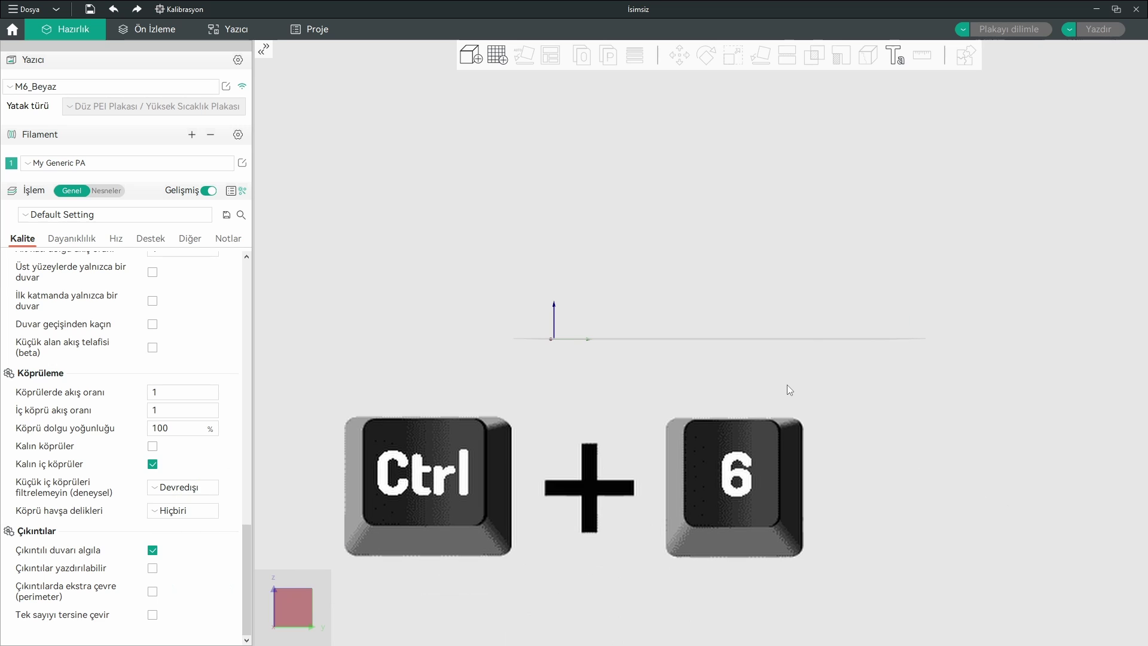
{"action": "key", "text": "ctrl+7"}
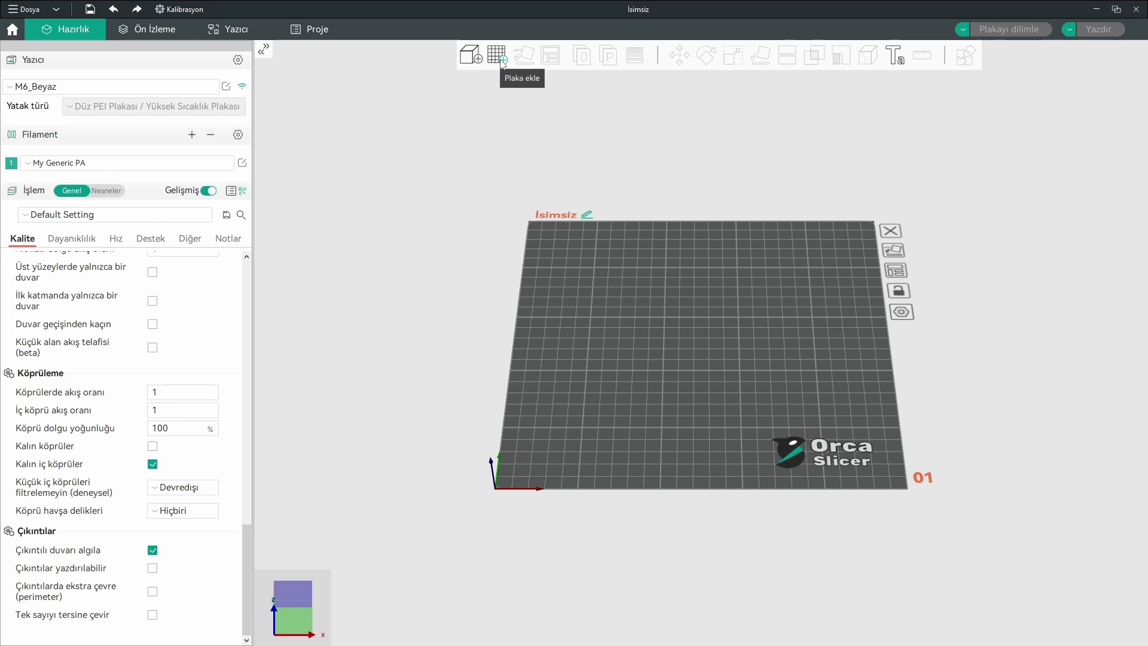
- Add a second build plate, and make plate 01 the active plate in top view
{"action": "left_click", "coordinate": [459, 101]}
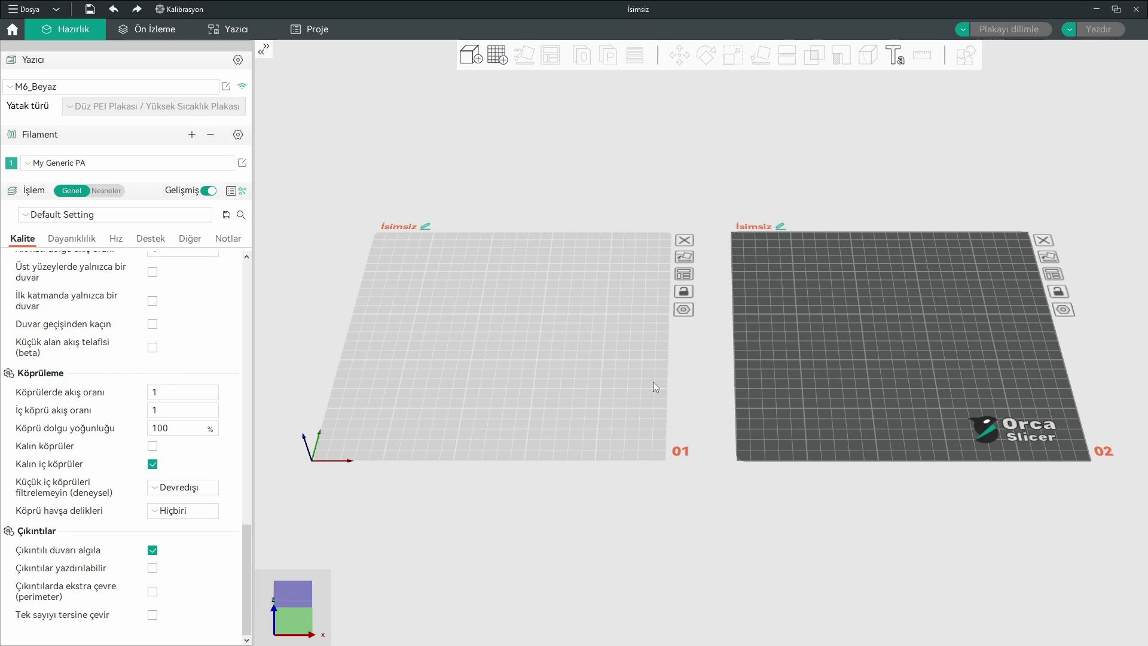
{"action": "left_click", "coordinate": [600, 357]}
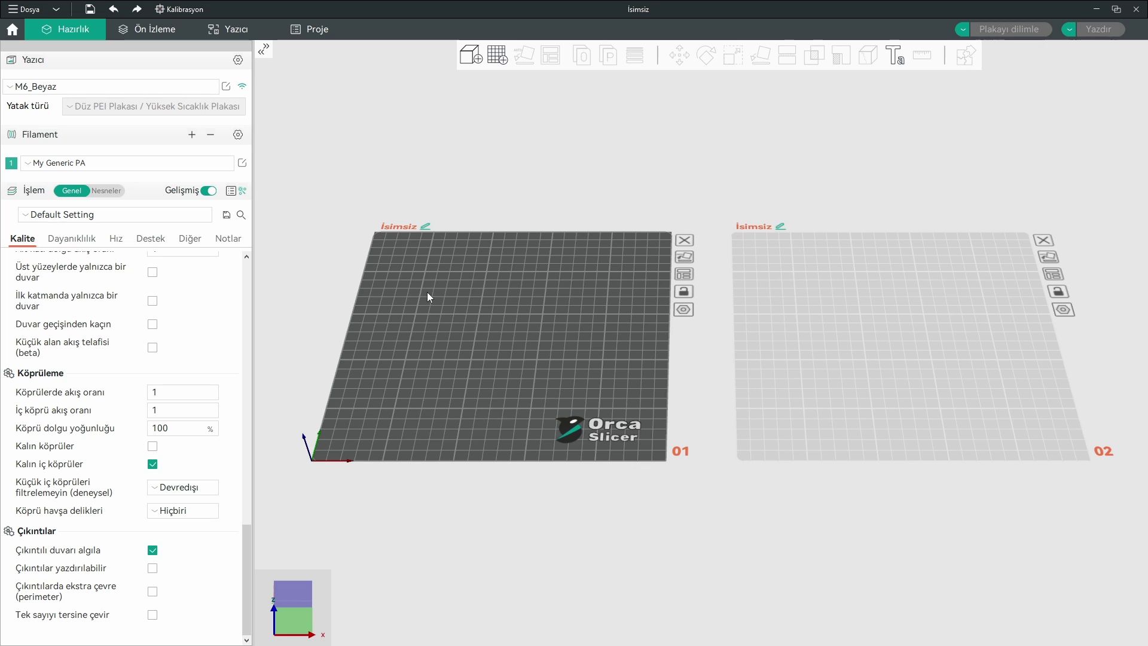
{"action": "key", "text": "1"}
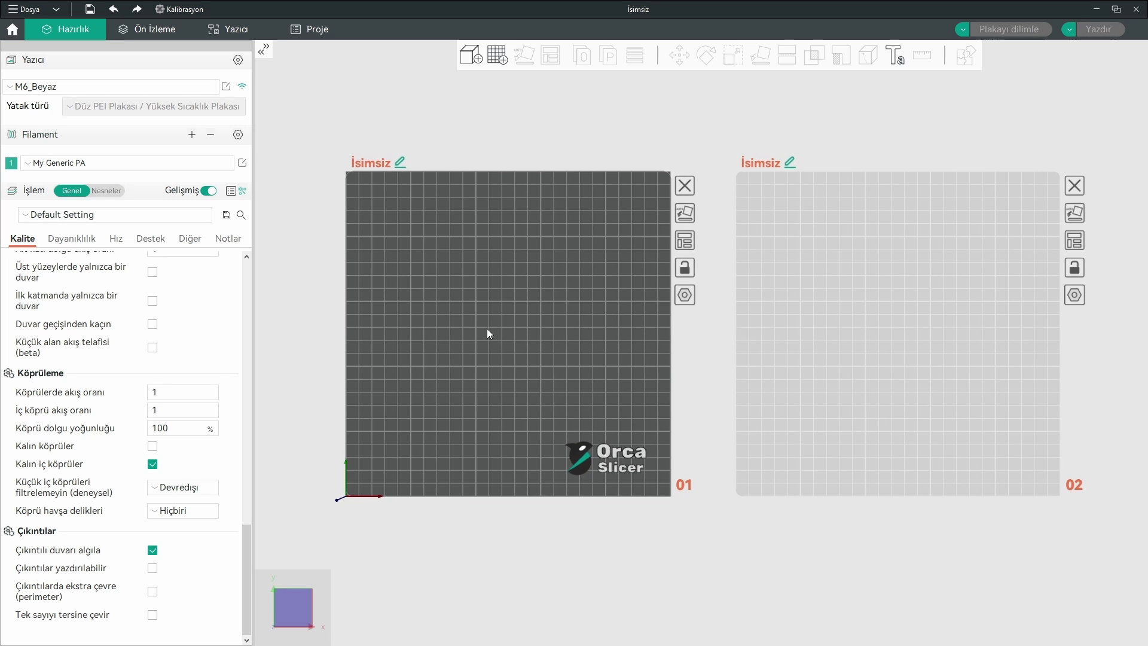
- Rename plate 01 as "Tabla 1"
{"action": "middle_click_drag", "start_coordinate": [487, 330], "coordinate": [628, 331]}
{"action": "scroll", "coordinate": [630, 326], "scroll_direction": "up", "scroll_amount": 4}
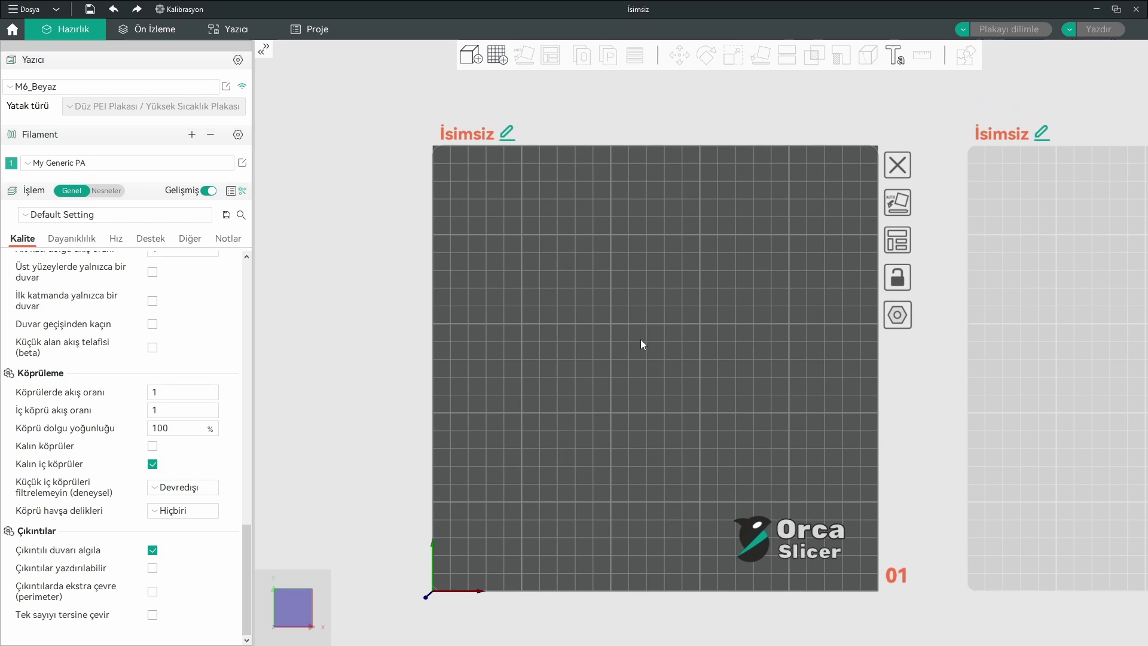
{"action": "left_click", "coordinate": [508, 134]}
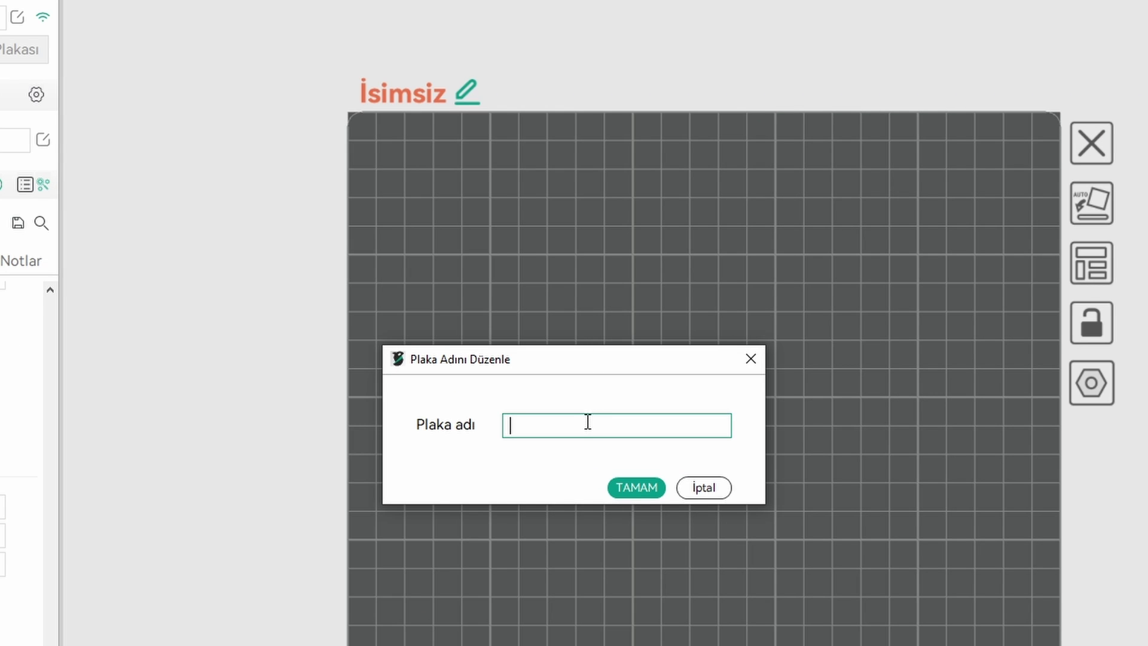
{"action": "type", "text": "Tabla 1"}
{"action": "left_click", "coordinate": [647, 494]}
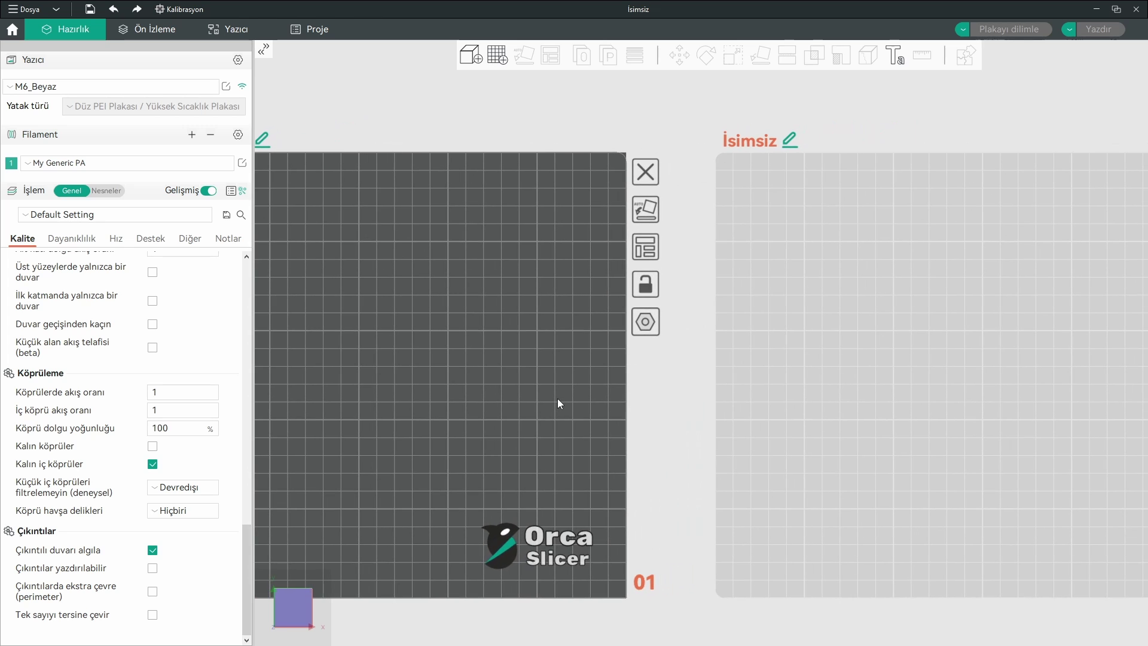
- Rename plate 02 as "Tabla 2"
{"action": "left_click", "coordinate": [790, 140]}
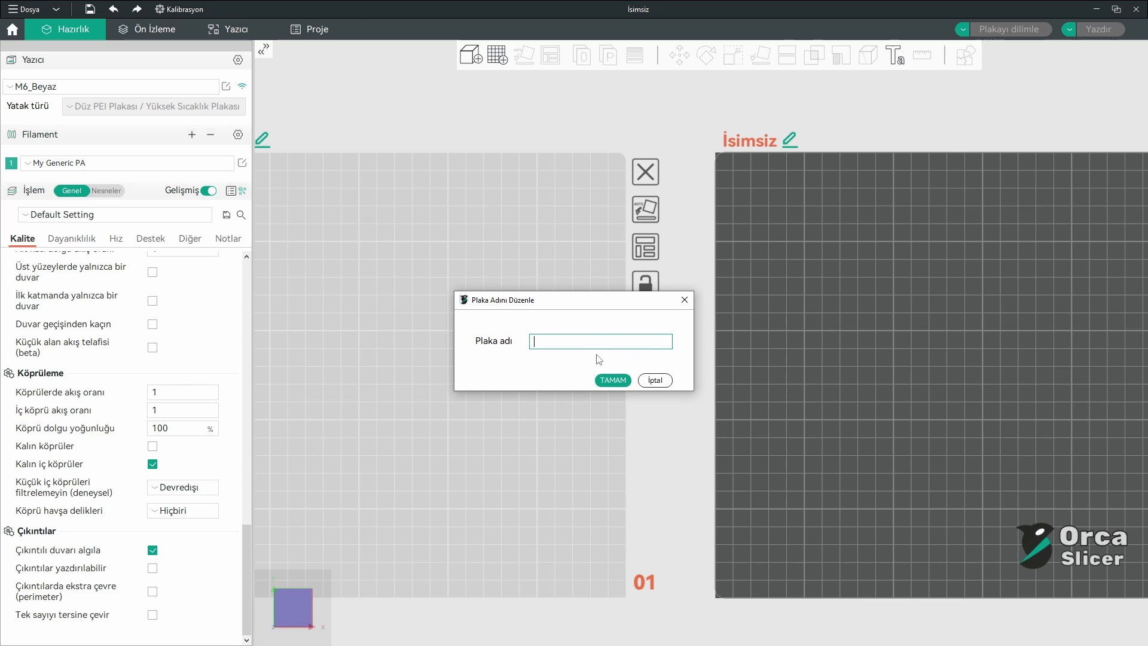
{"action": "type", "text": "Tabla 2"}
{"action": "key", "text": "Return"}
{"action": "scroll", "coordinate": [738, 352], "scroll_direction": "down", "scroll_amount": 2}
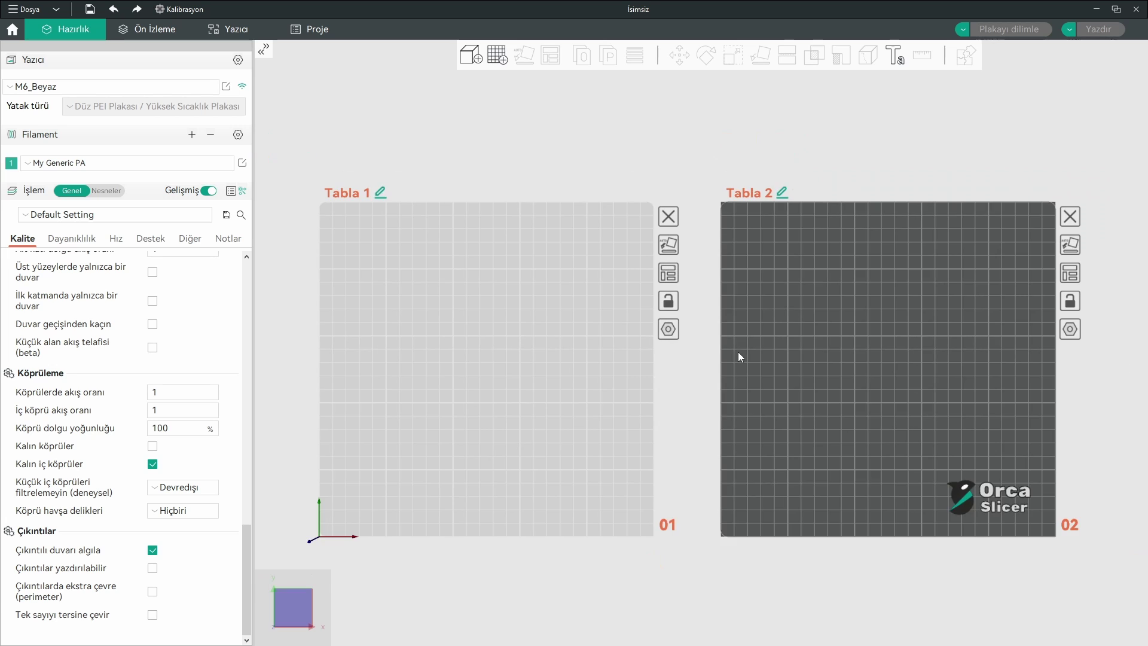
{"action": "middle_click_drag", "start_coordinate": [738, 352], "coordinate": [641, 371]}
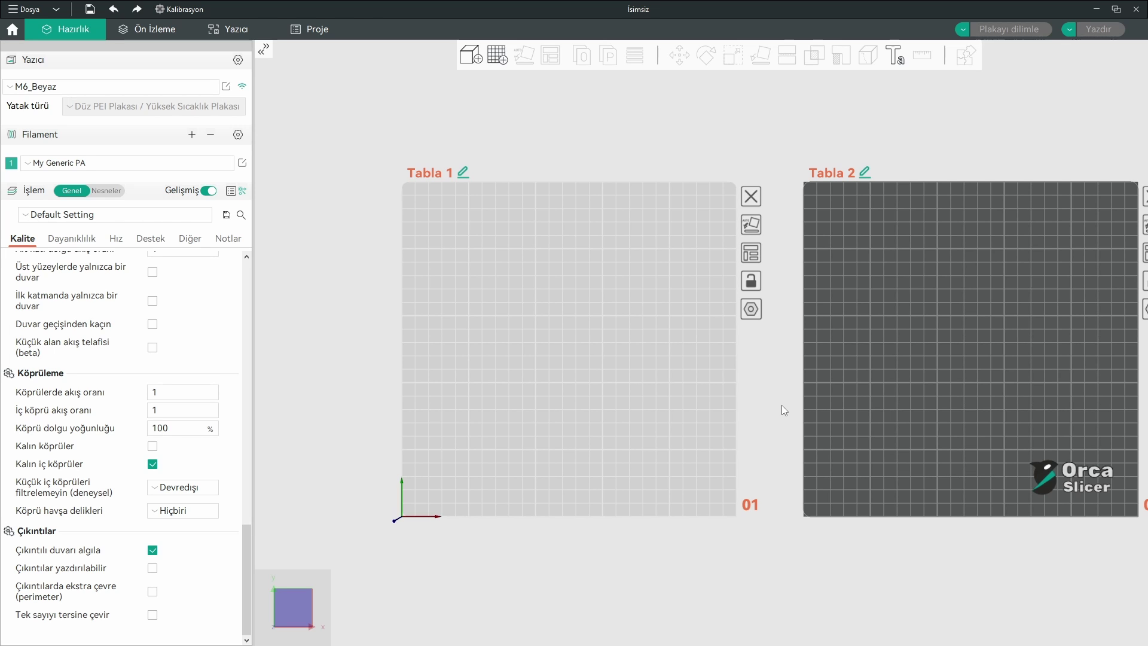
- Make the Tabla 1 plate active and delete the Tabla 2 plate
{"action": "left_click", "coordinate": [623, 397]}
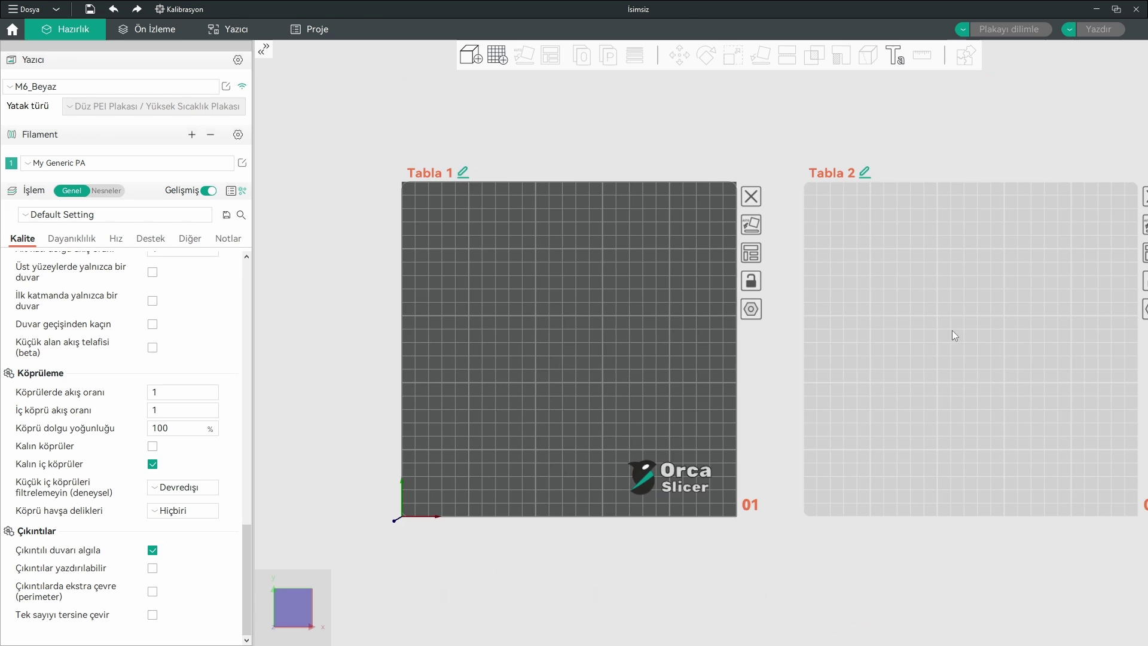
{"action": "middle_click_drag", "start_coordinate": [1147, 354], "coordinate": [921, 339]}
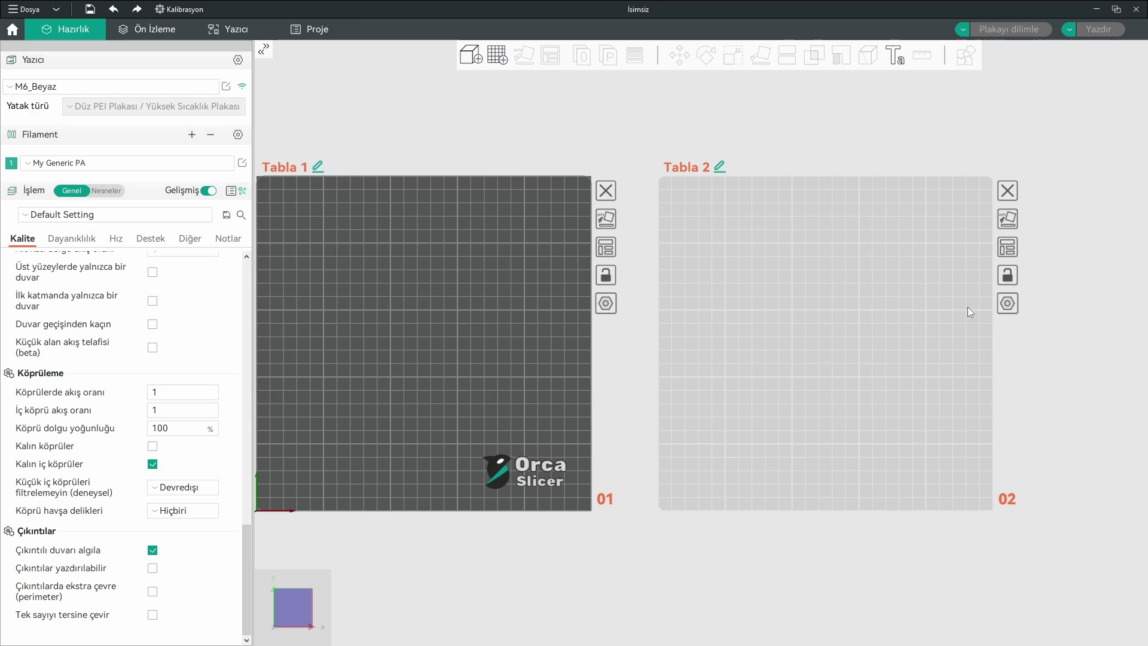
{"action": "left_click", "coordinate": [1009, 191]}
{"action": "middle_click_drag", "start_coordinate": [494, 383], "coordinate": [735, 369]}
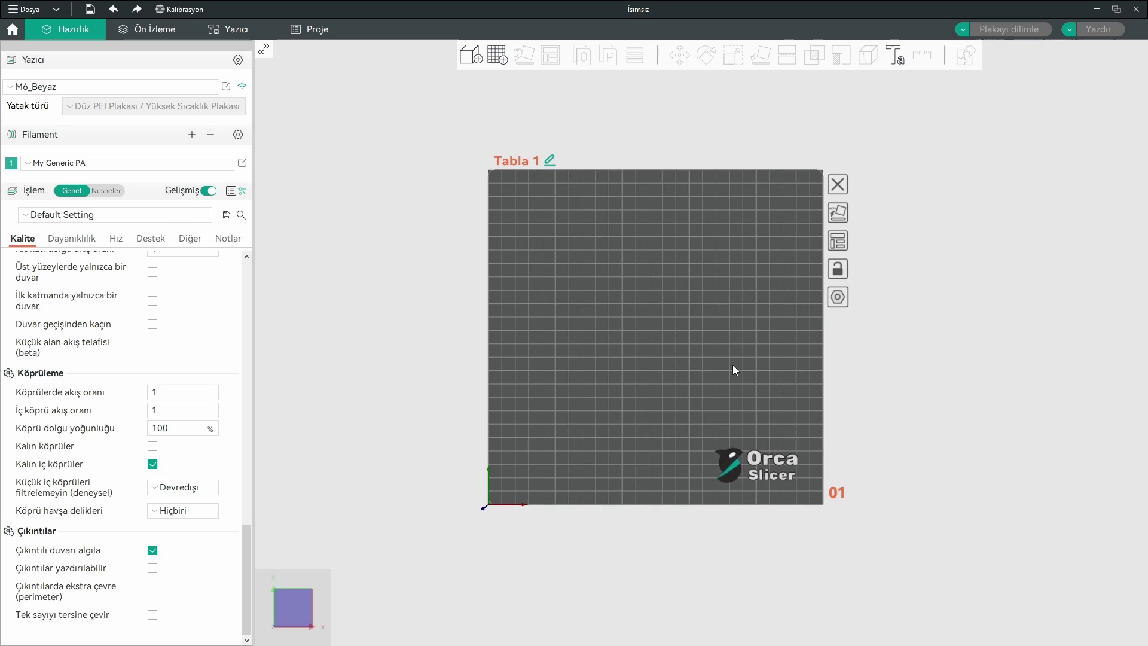
- Add a second empty build plate and place a cube (Küp) primitive on Tabla 1
{"action": "left_click", "coordinate": [497, 56]}
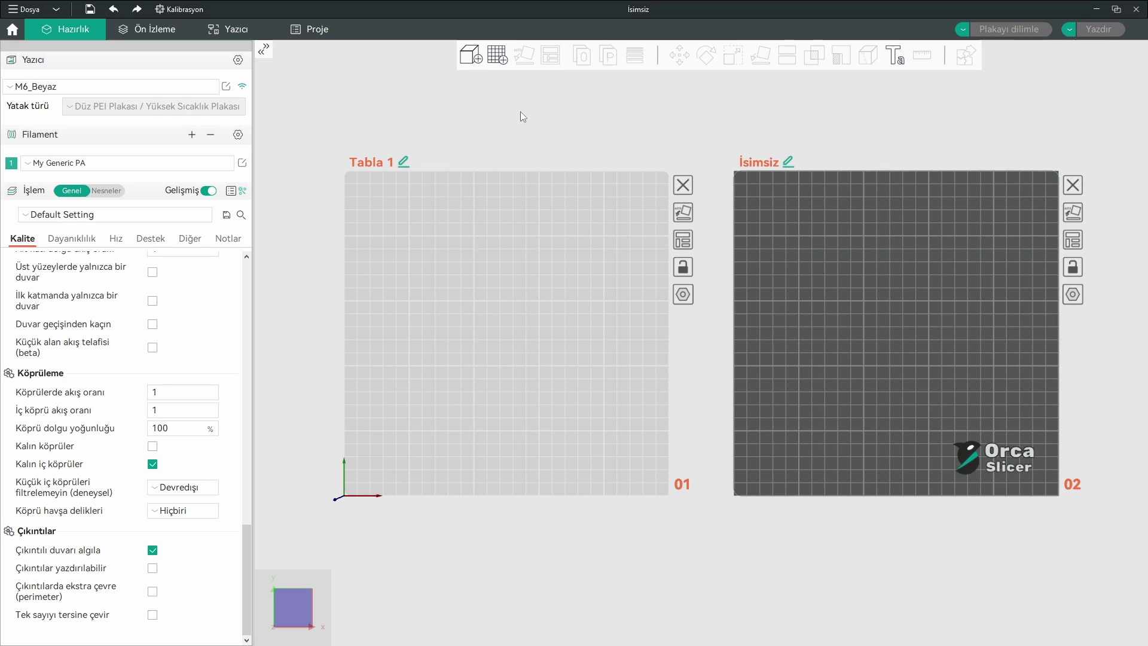
{"action": "left_click", "coordinate": [583, 320]}
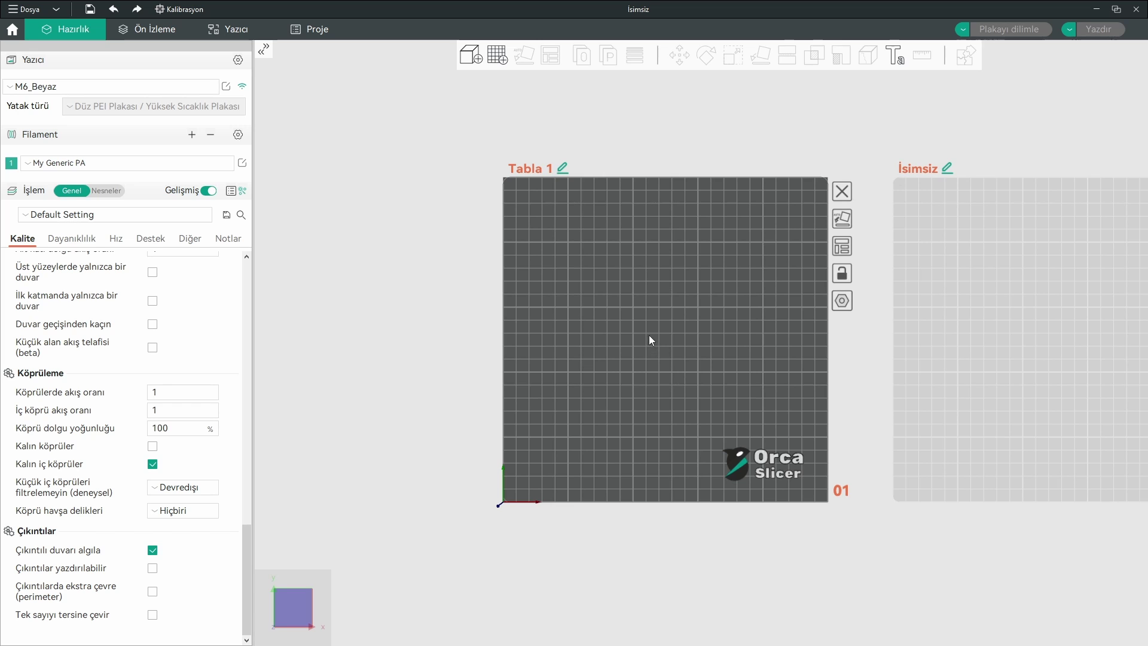
{"action": "right_click", "coordinate": [645, 320]}
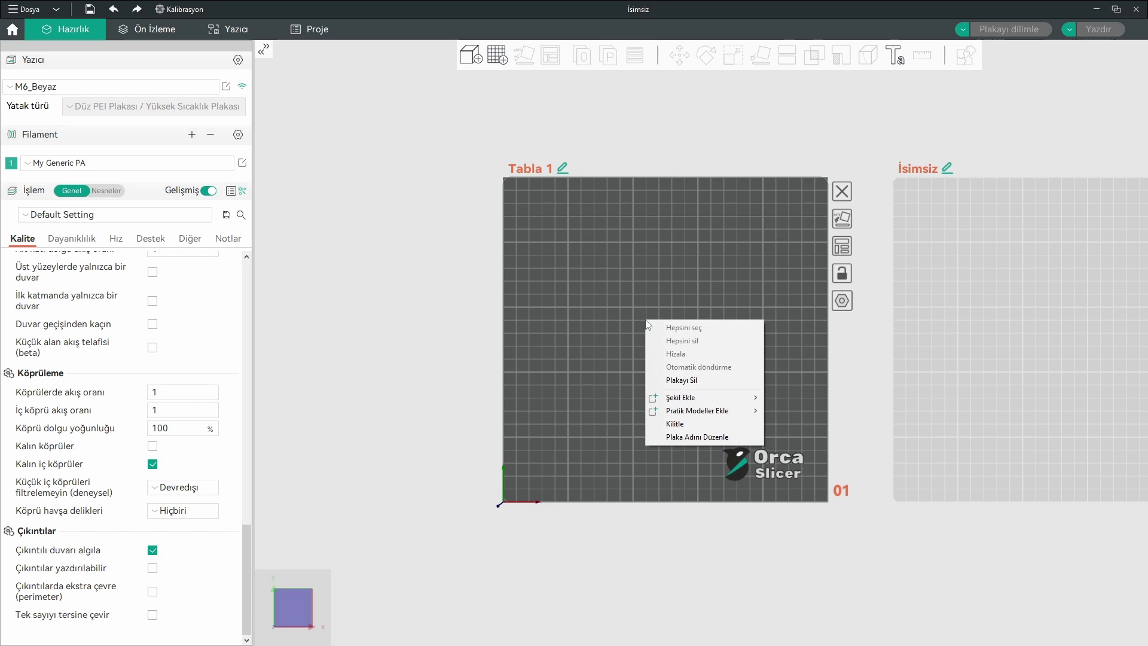
{"action": "left_click", "coordinate": [640, 303]}
{"action": "right_click", "coordinate": [640, 305]}
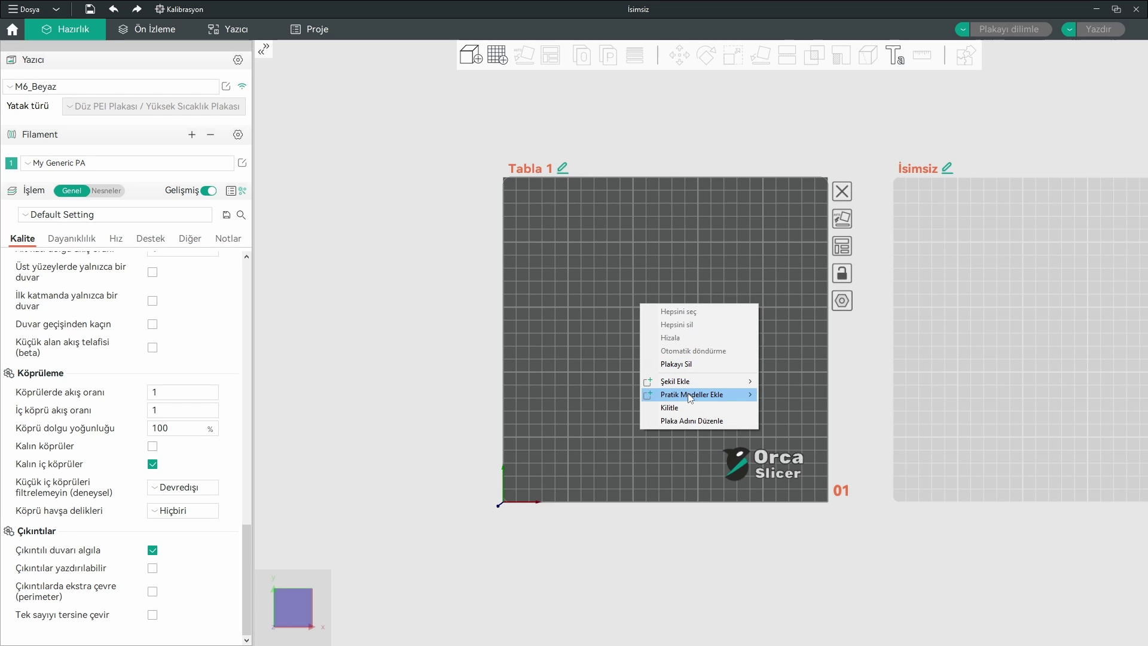
{"action": "mouse_move", "coordinate": [691, 397]}
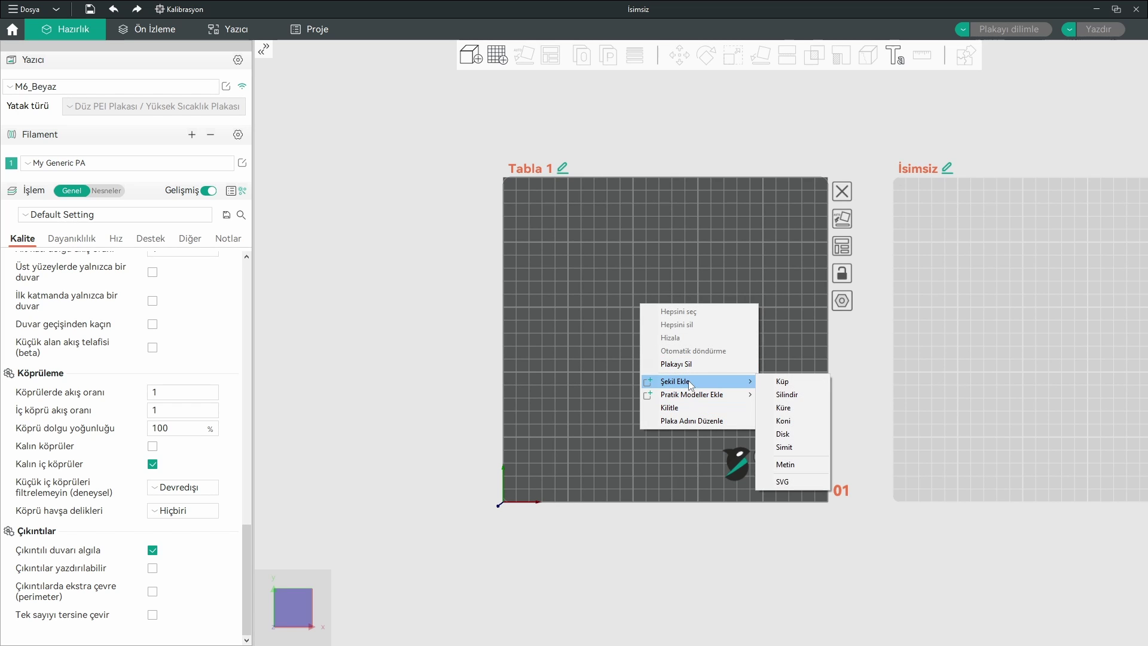
{"action": "left_click", "coordinate": [790, 379]}
- Make the unnamed plate 02 active and add a cylinder (Silindir) primitive to it
{"action": "left_click", "coordinate": [1032, 349]}
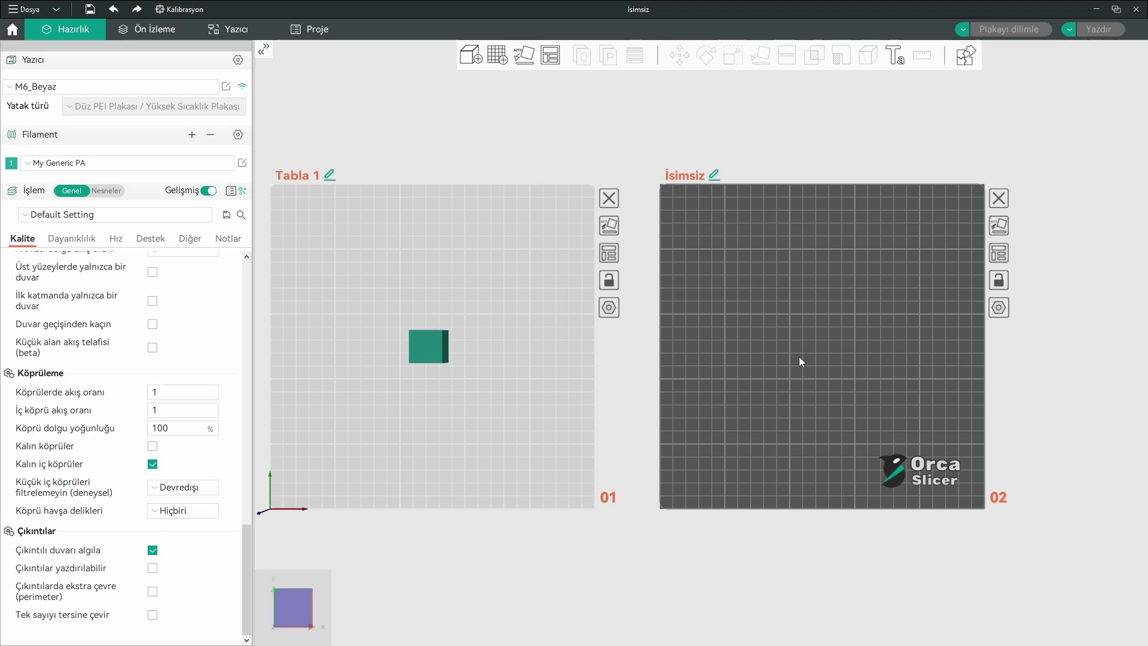
{"action": "right_click", "coordinate": [805, 327]}
{"action": "mouse_move", "coordinate": [867, 405]}
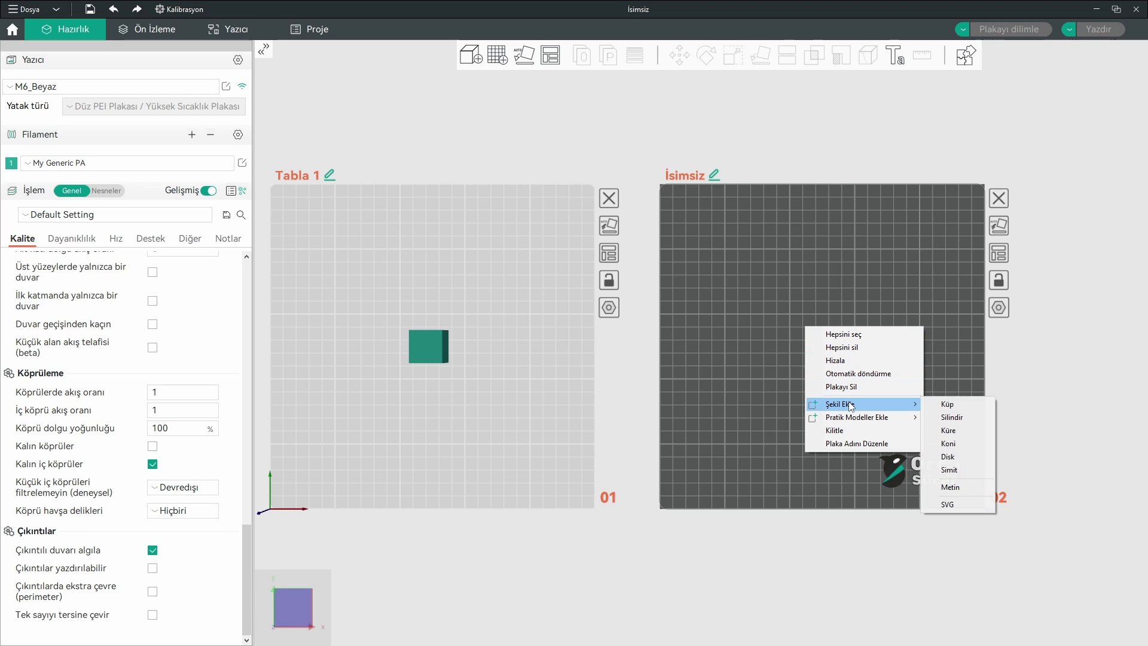
{"action": "left_click", "coordinate": [968, 418]}
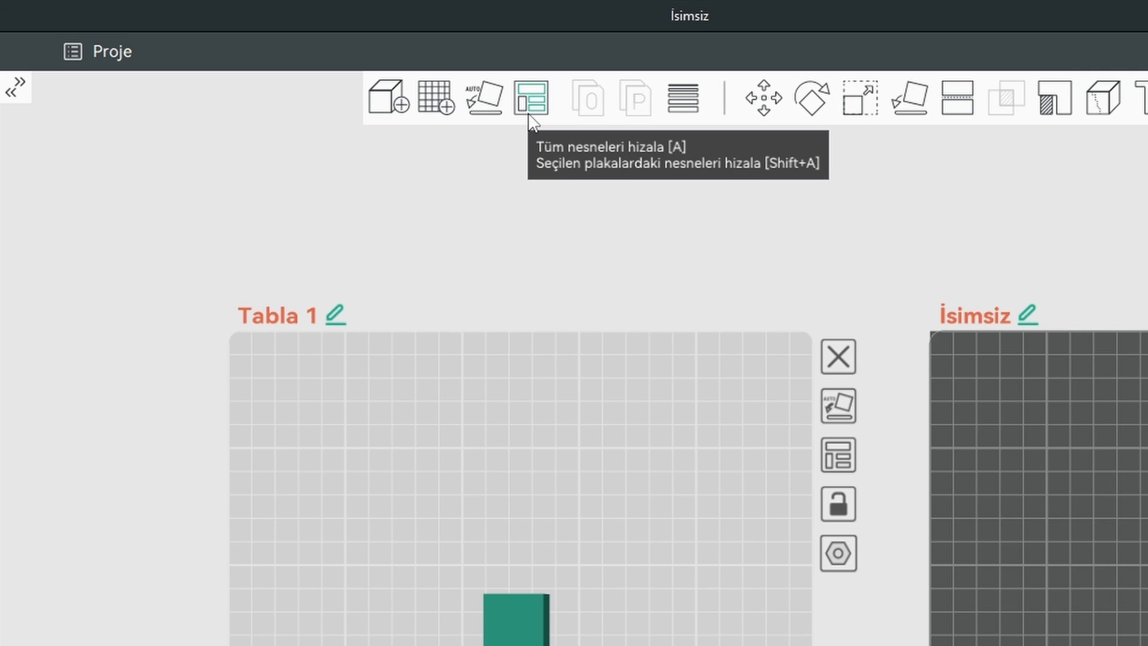
- Auto-arrange the objects of all plates with rotation and multiple materials on the same plate allowed
{"action": "left_click", "coordinate": [530, 101]}
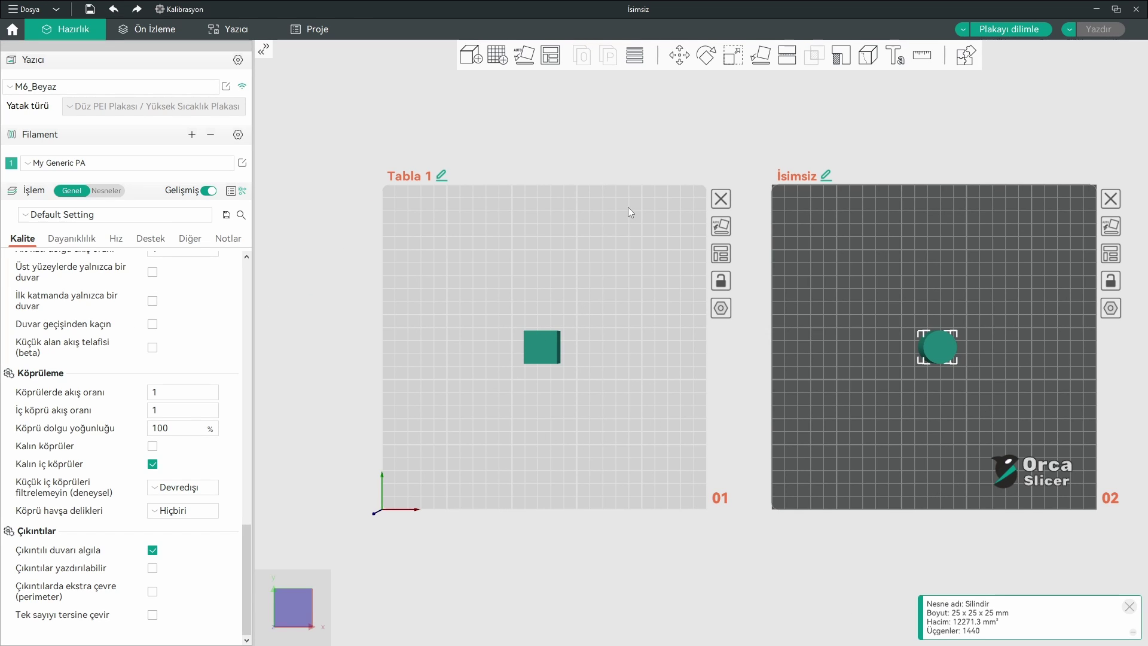
{"action": "right_click", "coordinate": [551, 57]}
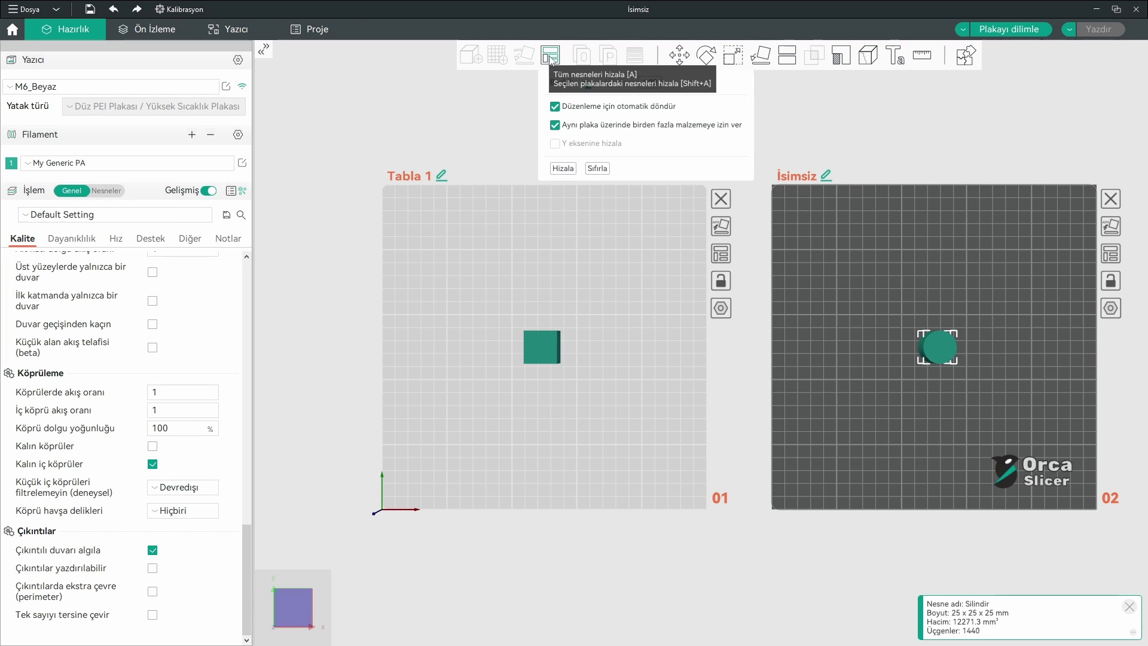
{"action": "left_click", "coordinate": [563, 168]}
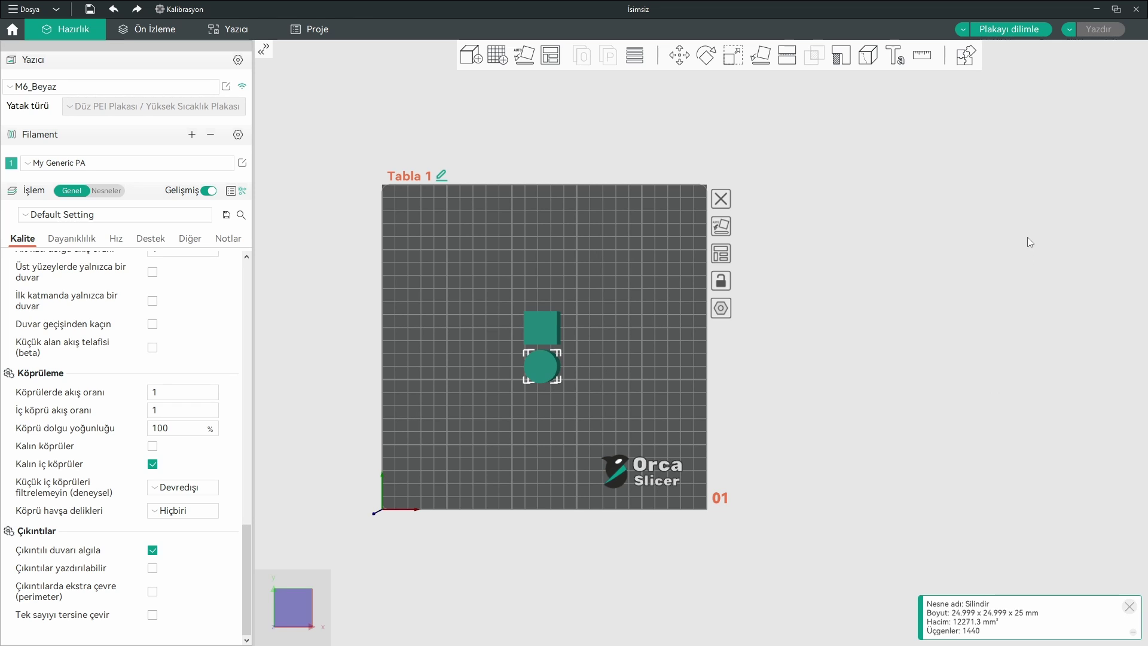
- Bring back the second plate, move the cylinder from Tabla 1 onto it and make that plate active
{"action": "key", "text": "ctrl+z"}
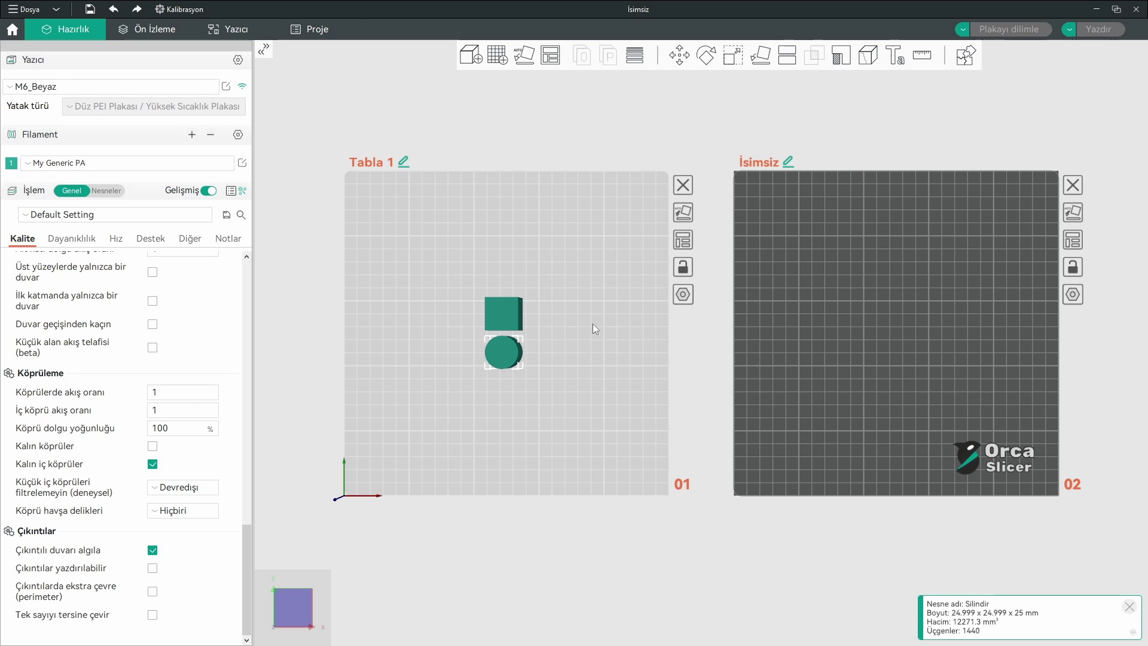
{"action": "left_click_drag", "start_coordinate": [500, 361], "coordinate": [902, 326]}
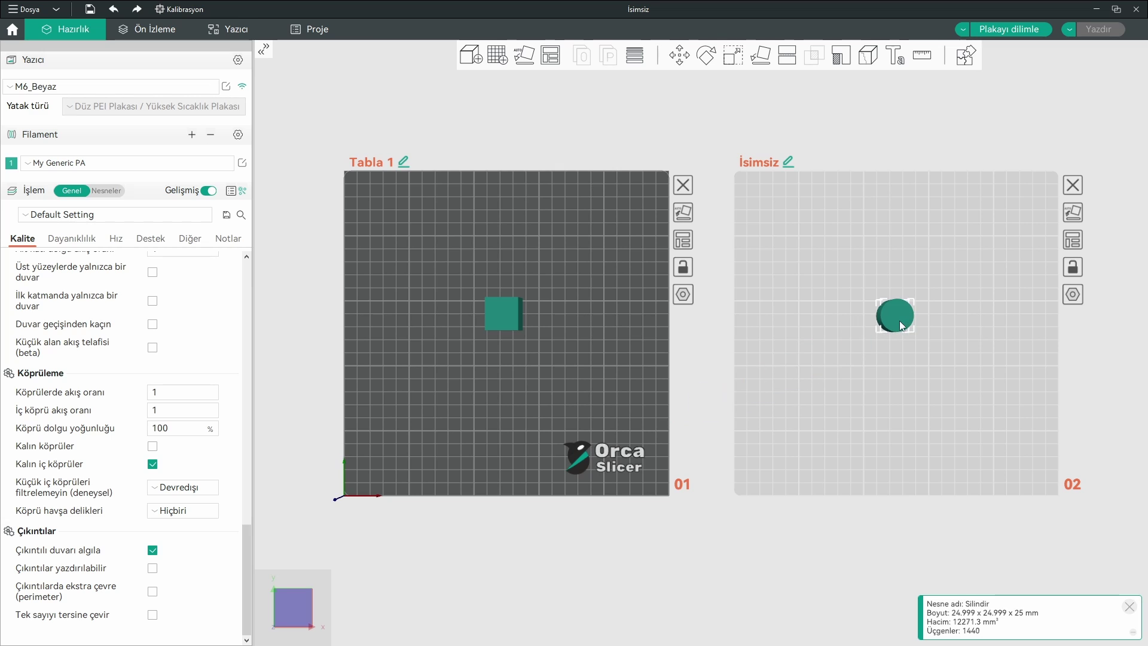
{"action": "left_click", "coordinate": [913, 396]}
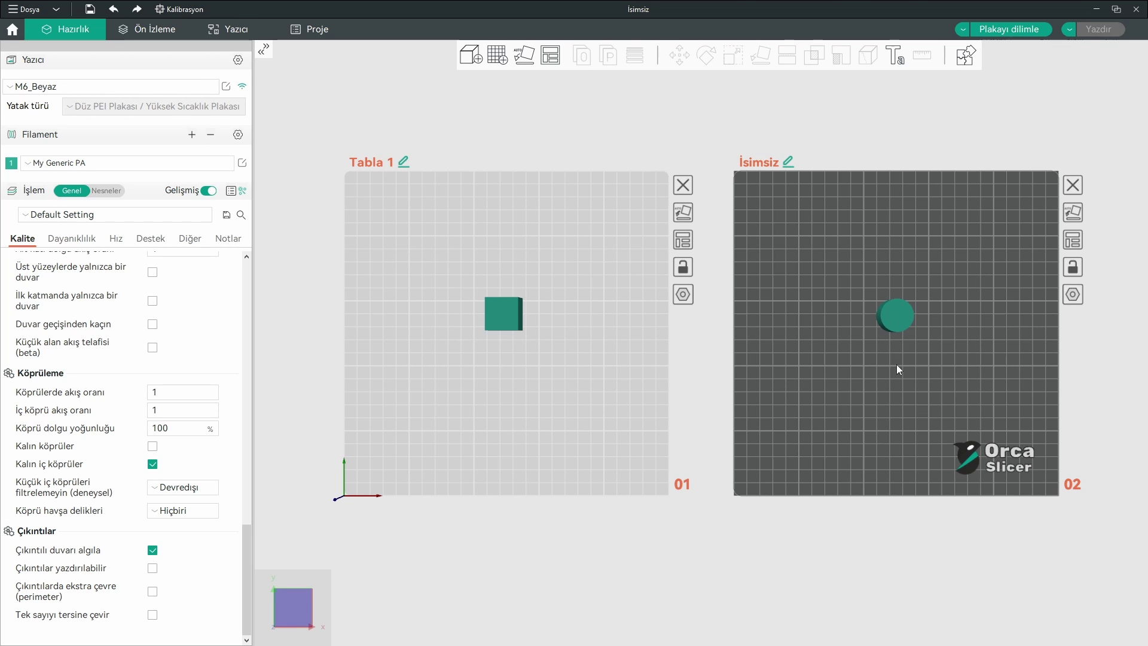
- Shift the cylinder toward plate 02's upper-left corner, and arrange the objects of plate 02 and Tabla 1 separately
{"action": "left_click_drag", "start_coordinate": [895, 315], "coordinate": [800, 234]}
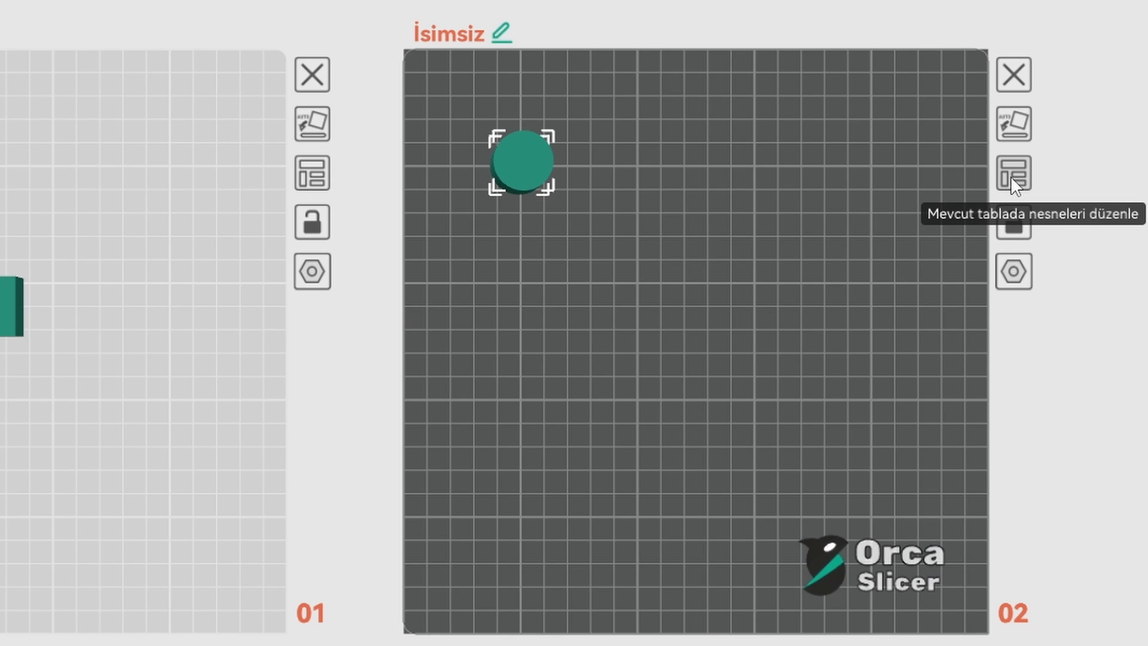
{"action": "left_click", "coordinate": [1011, 177]}
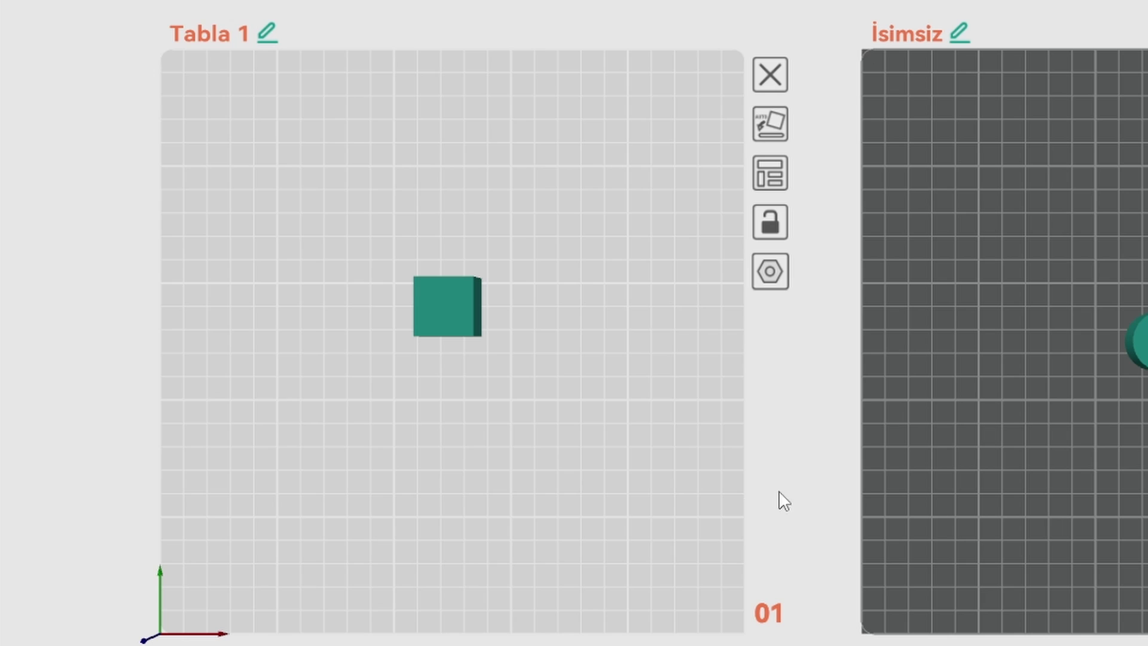
{"action": "left_click", "coordinate": [470, 327]}
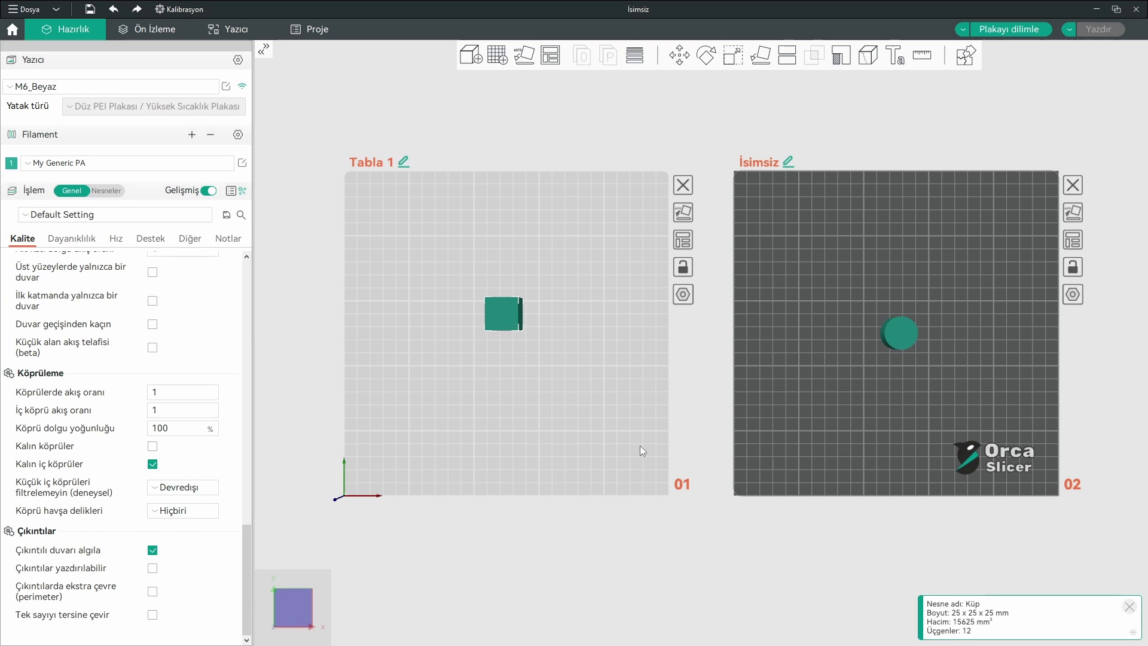
{"action": "left_click", "coordinate": [631, 428]}
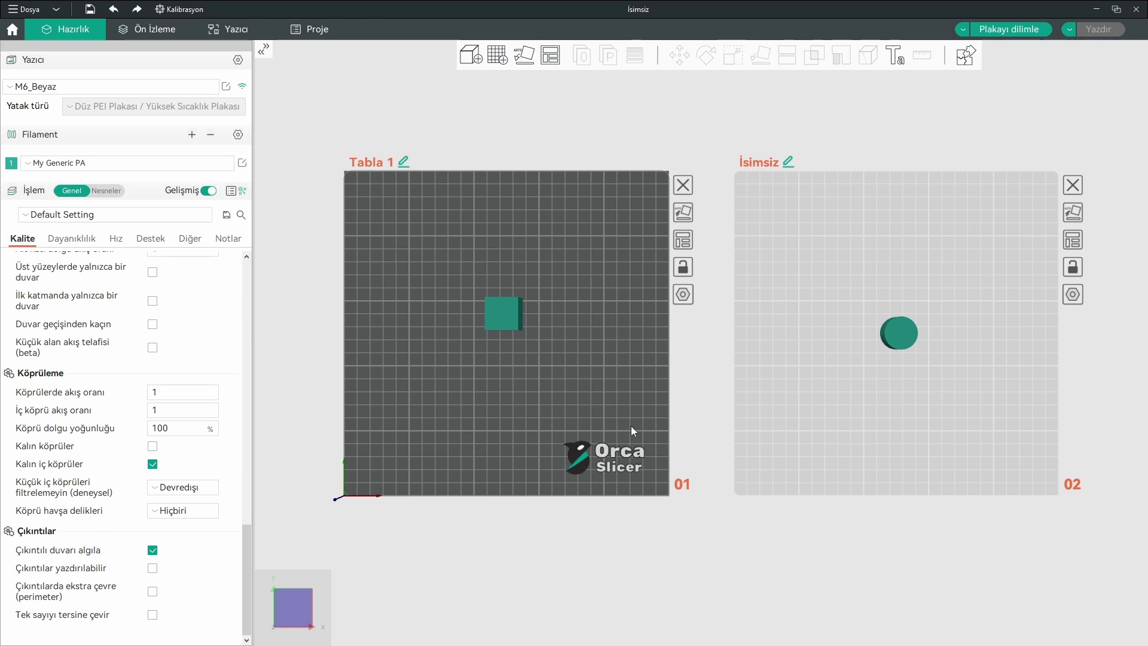
{"action": "left_click", "coordinate": [688, 241]}
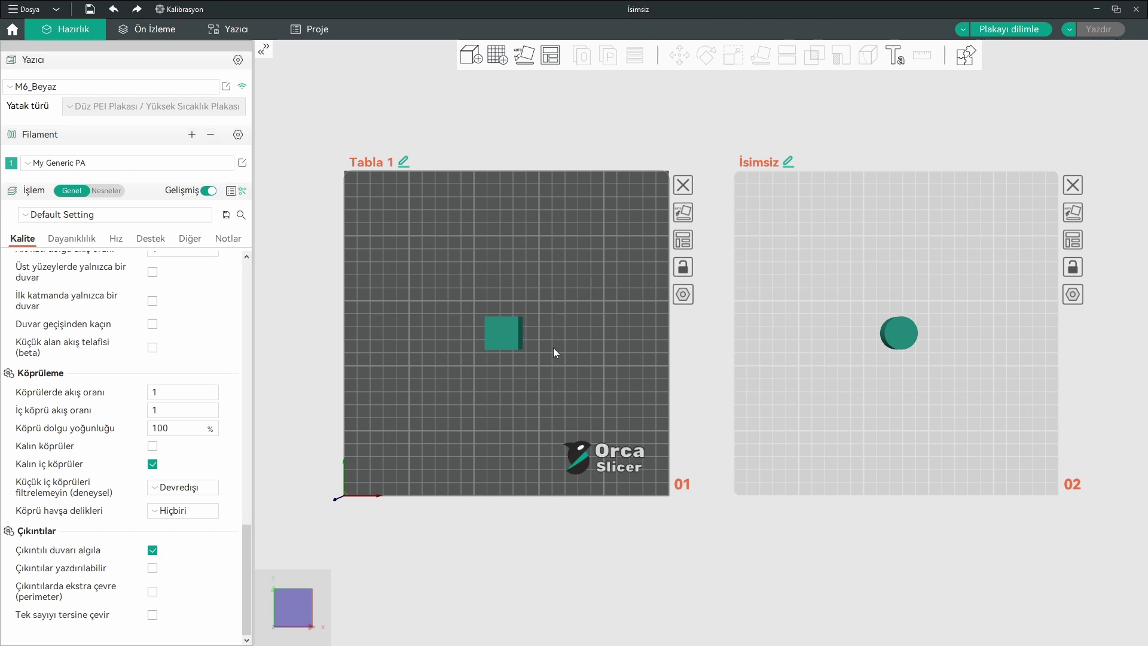
- Move the cube off centre on Tabla 1, and try to auto-arrange all objects with both plates locked
{"action": "left_click_drag", "start_coordinate": [456, 346], "coordinate": [537, 211]}
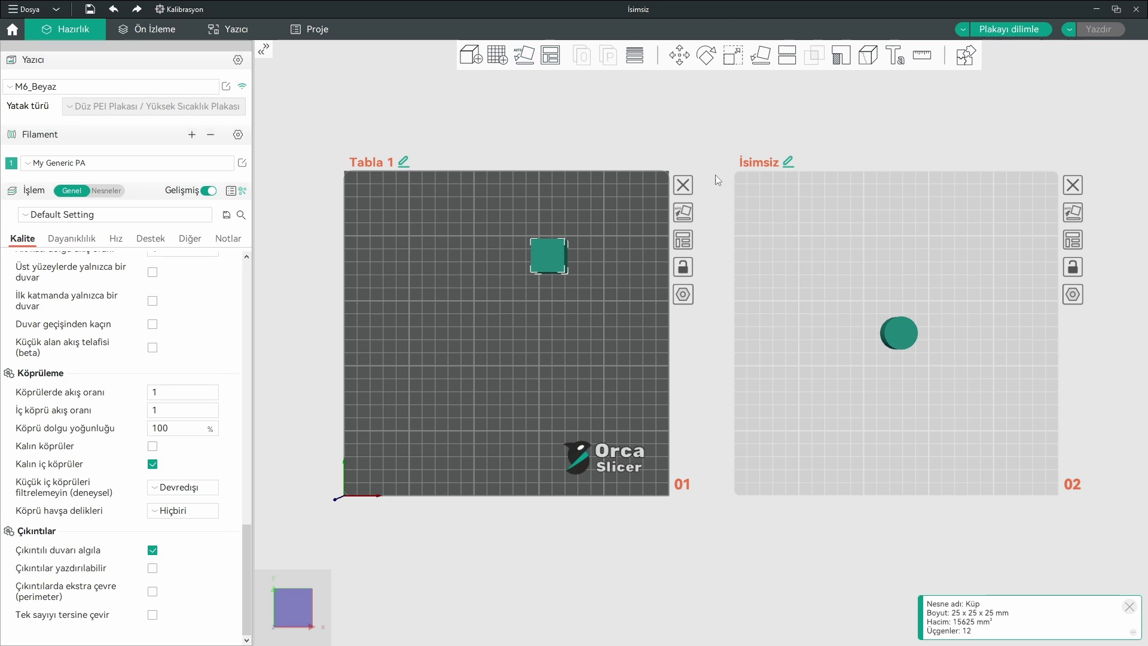
{"action": "left_click", "coordinate": [873, 251]}
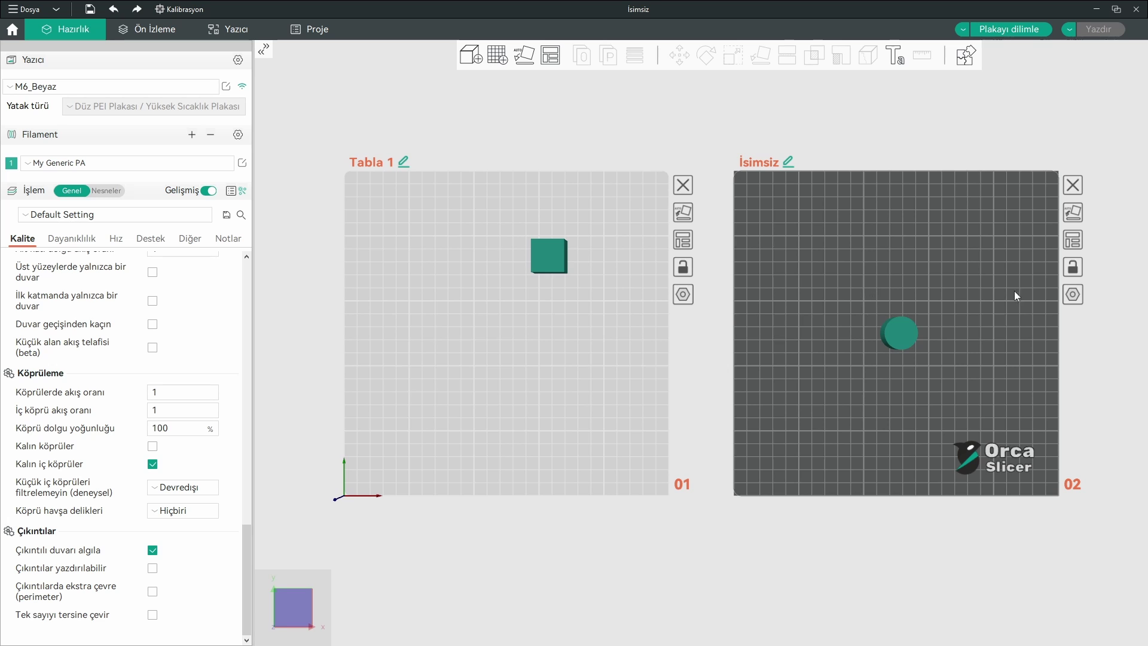
{"action": "left_click", "coordinate": [1073, 268]}
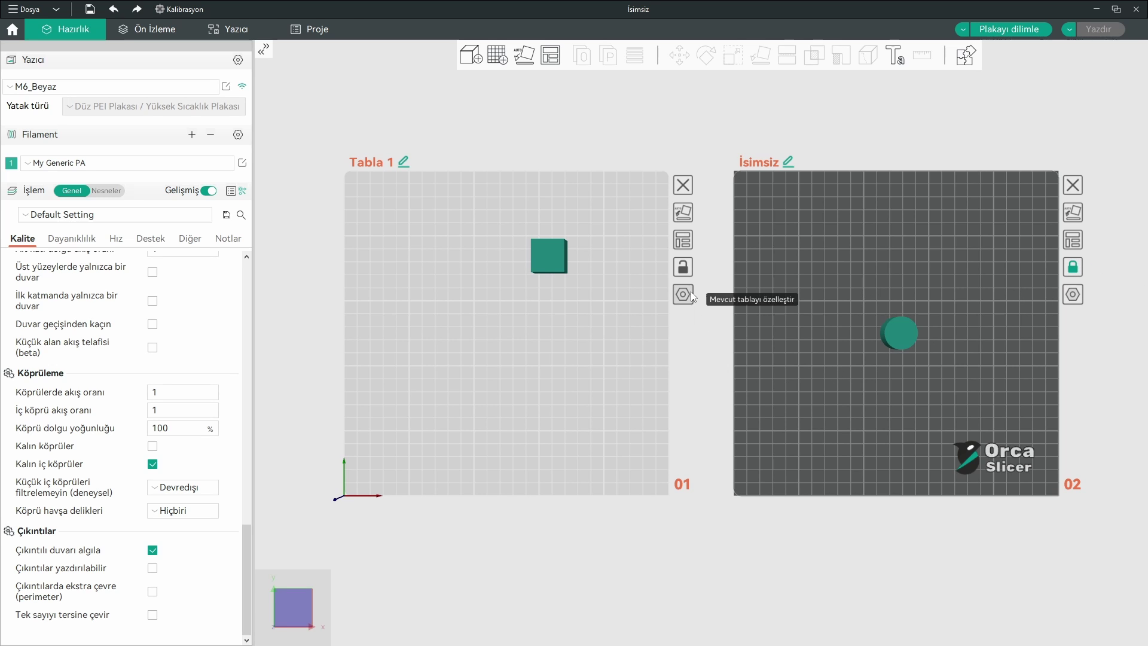
{"action": "left_click", "coordinate": [605, 363]}
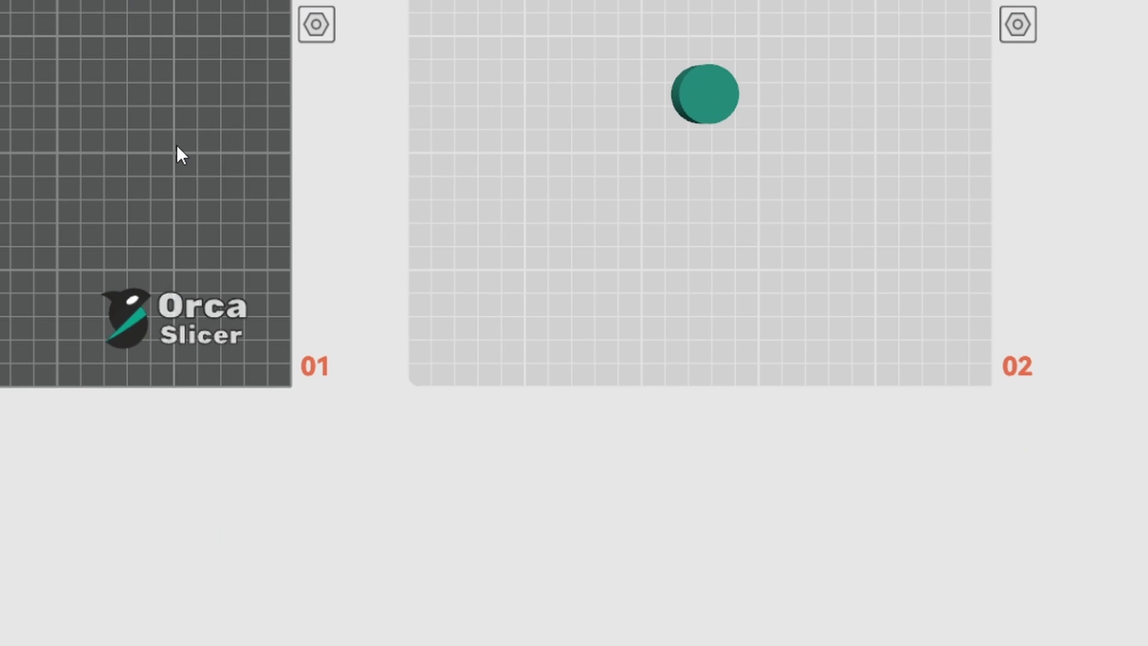
{"action": "key", "text": "a"}
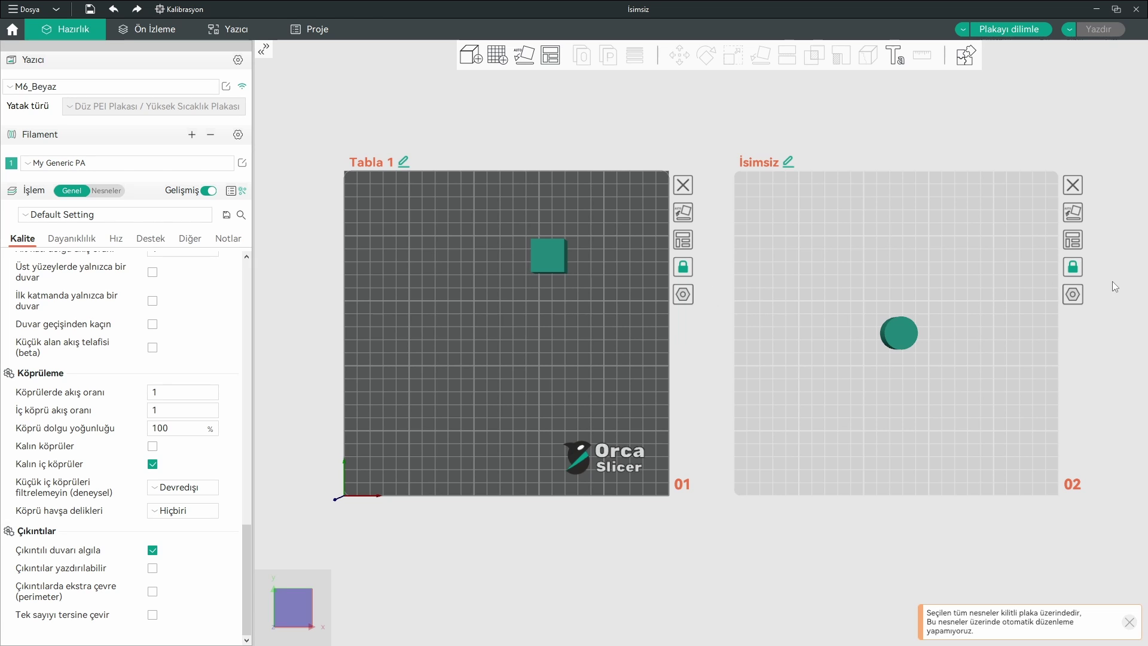
- Unlock Tabla 1 and the second plate
{"action": "left_click", "coordinate": [682, 266]}
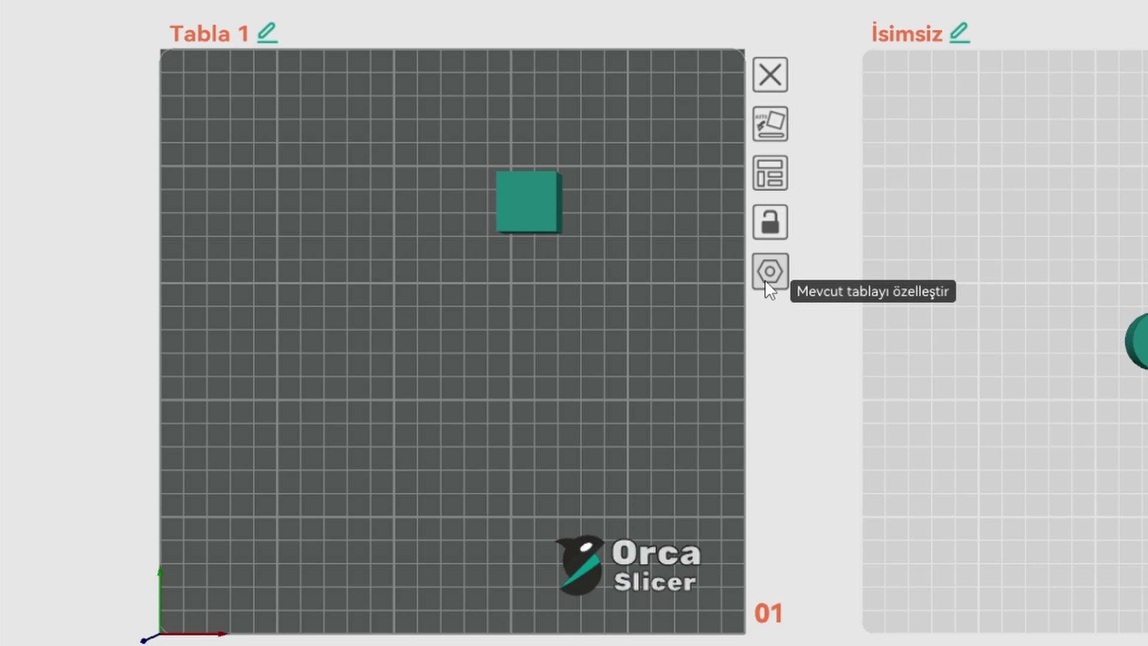
- Try the Nesneye göre print order and the Özelleştirmek first-layer filament sequence in Tabla 1's plate settings, and discard the changes
{"action": "left_click", "coordinate": [767, 277]}
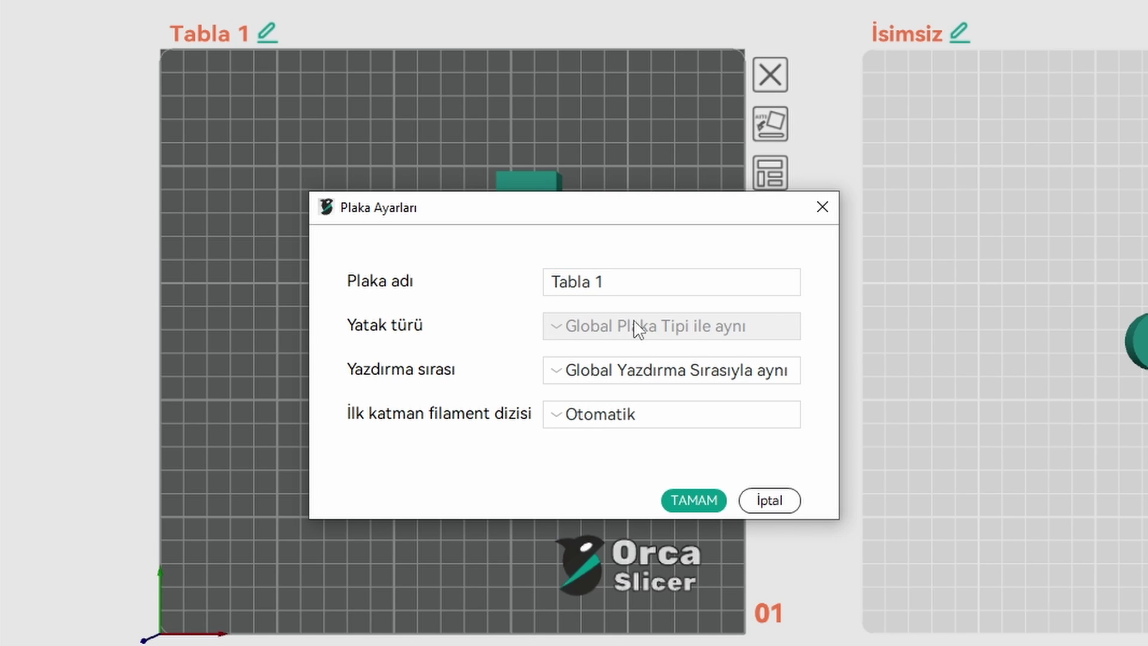
{"action": "left_click", "coordinate": [625, 284]}
{"action": "left_click", "coordinate": [622, 377]}
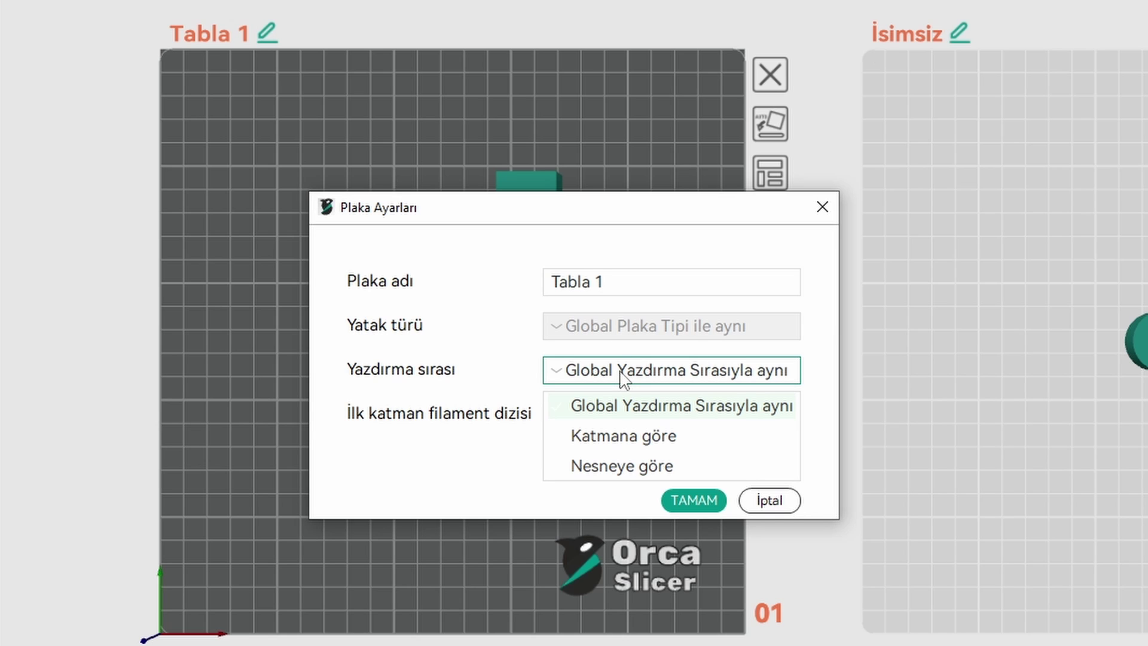
{"action": "left_click", "coordinate": [622, 467]}
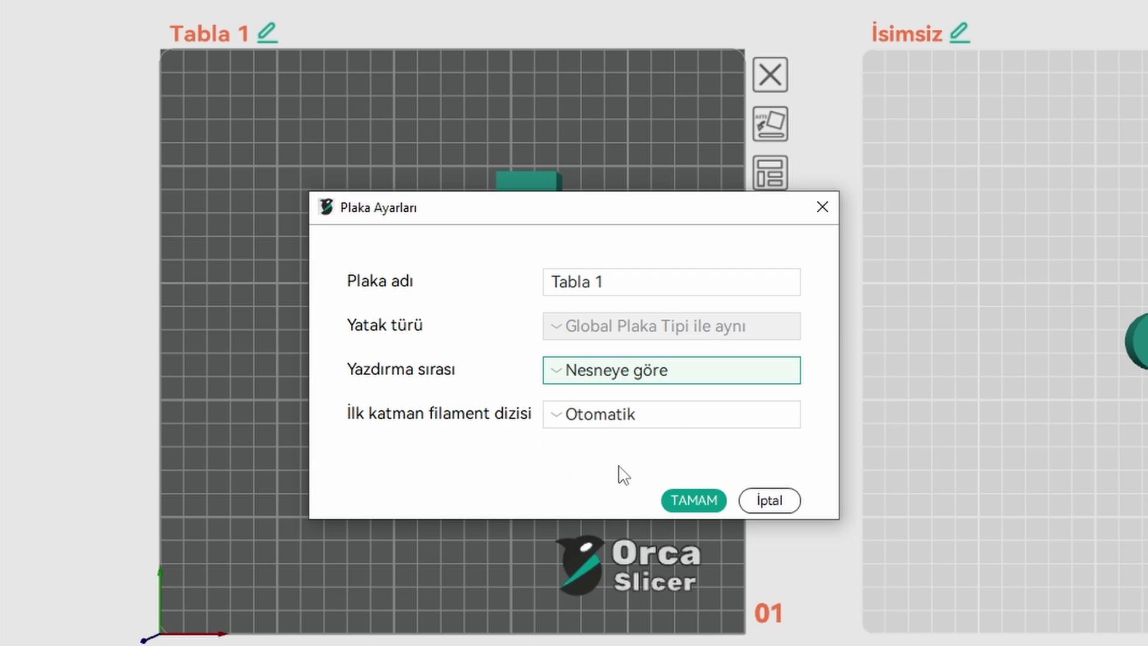
{"action": "left_click", "coordinate": [622, 423]}
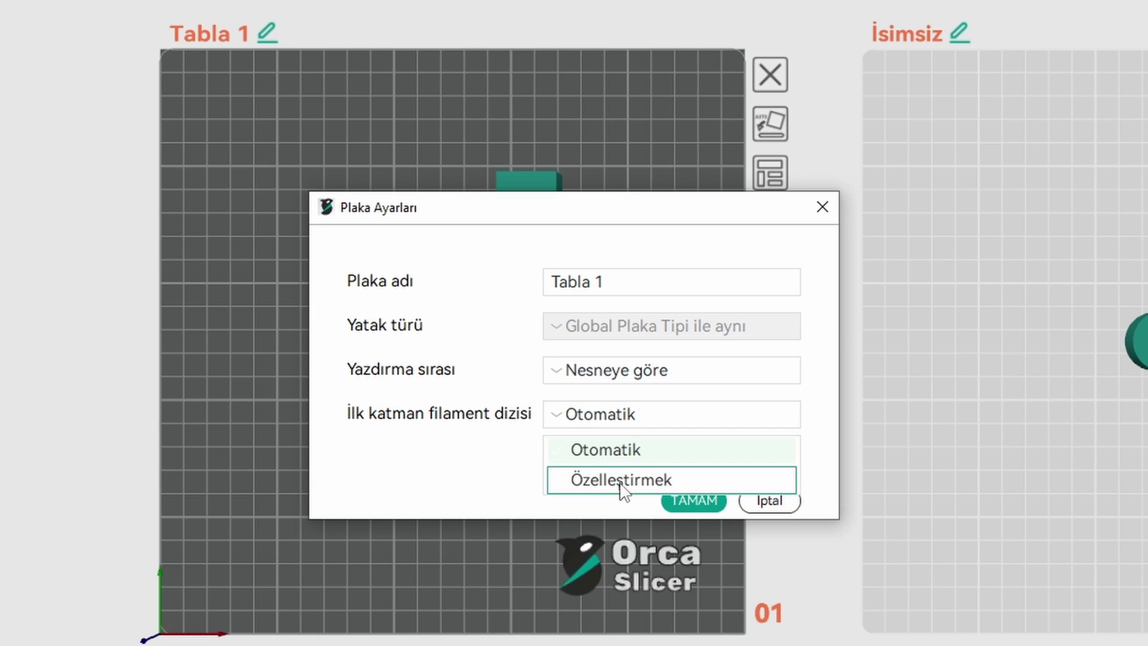
{"action": "left_click", "coordinate": [625, 480]}
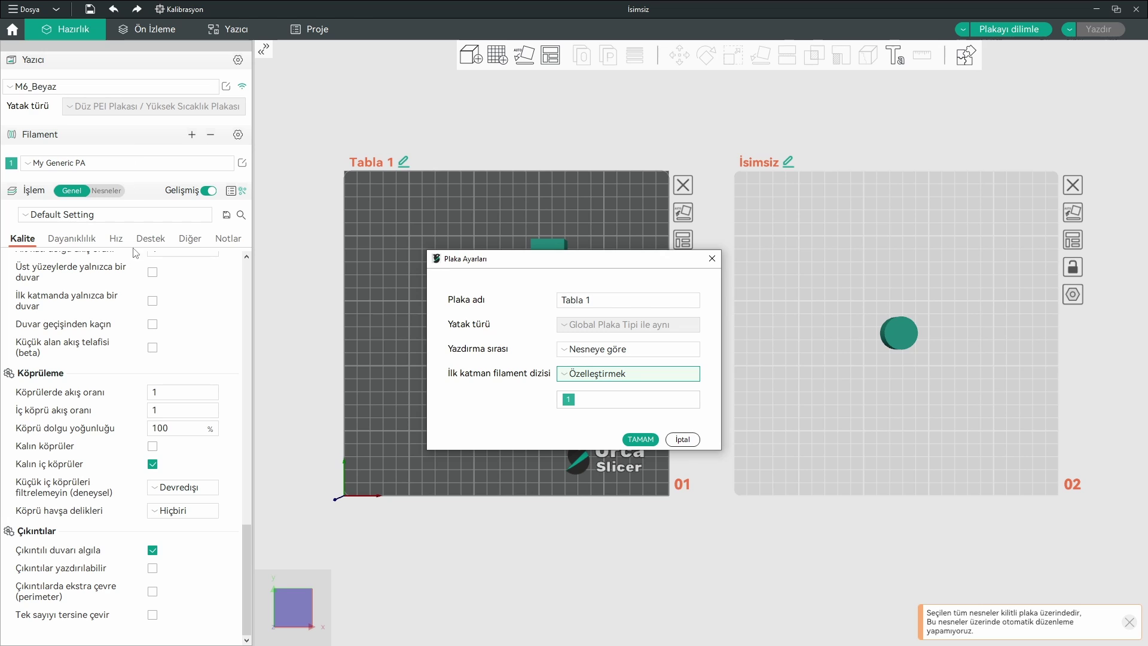
{"action": "left_click", "coordinate": [683, 439]}
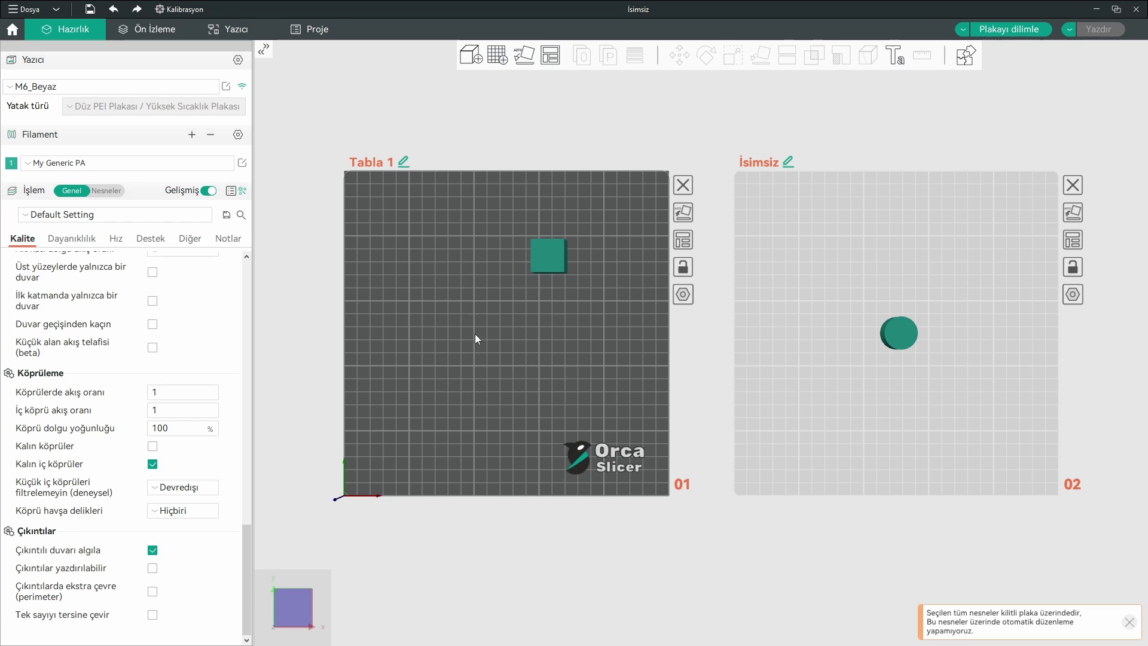
- Alternate the active plate between 02 and Tabla 1, and move the cube near the centre of Tabla 1
{"action": "left_click_drag", "start_coordinate": [476, 339], "coordinate": [575, 377]}
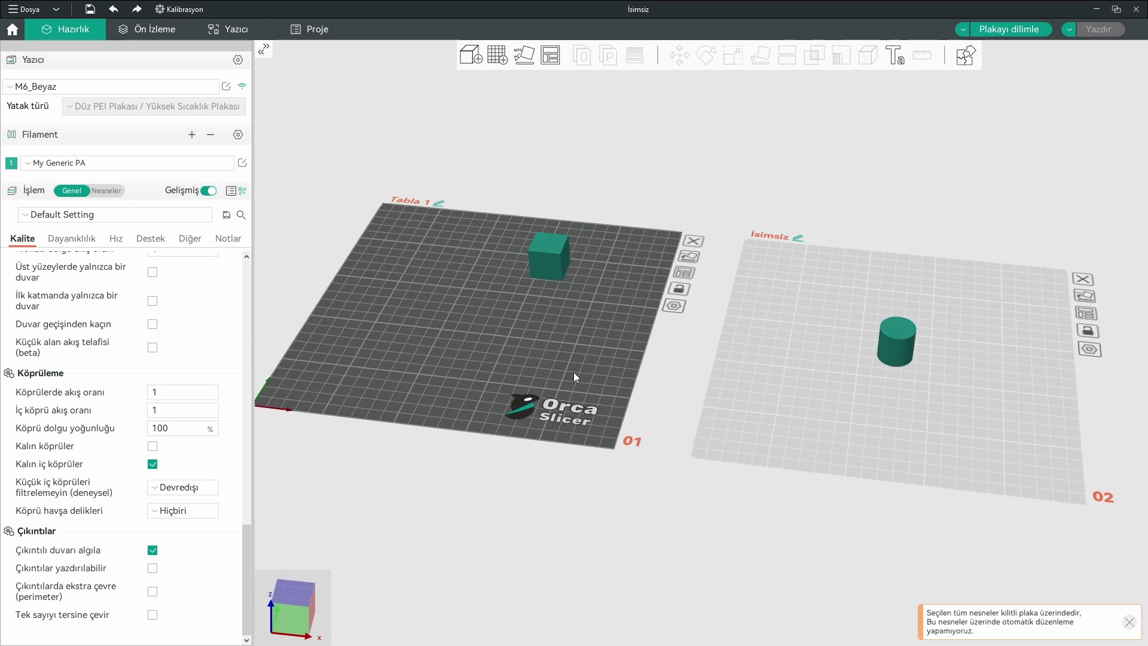
{"action": "key", "text": "1"}
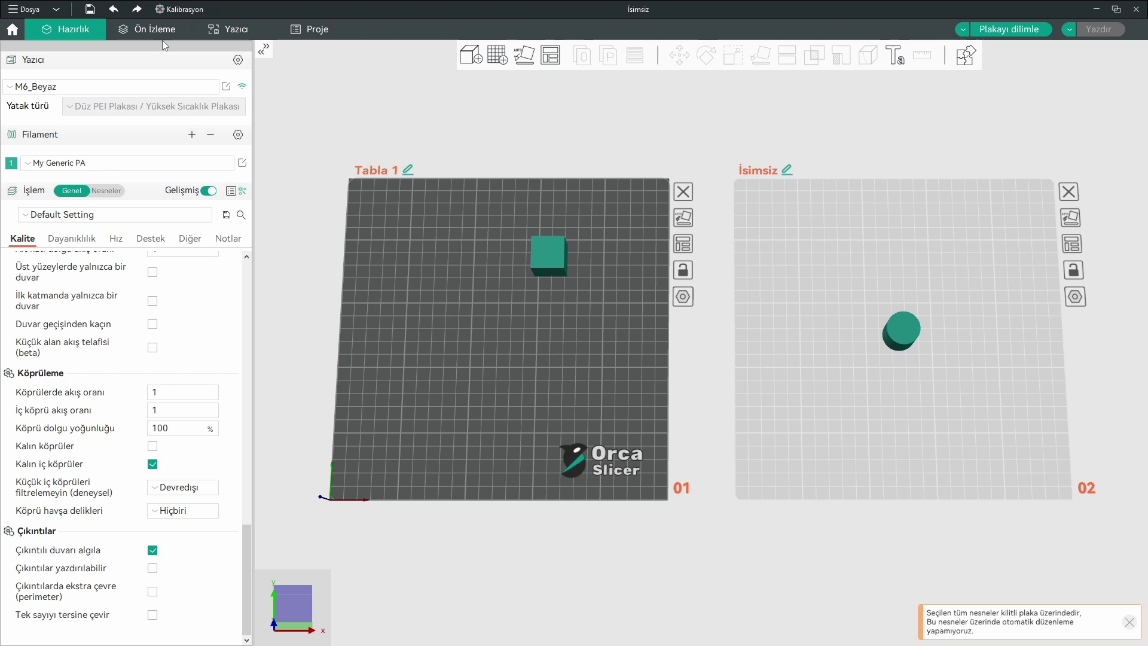
{"action": "left_click", "coordinate": [987, 470]}
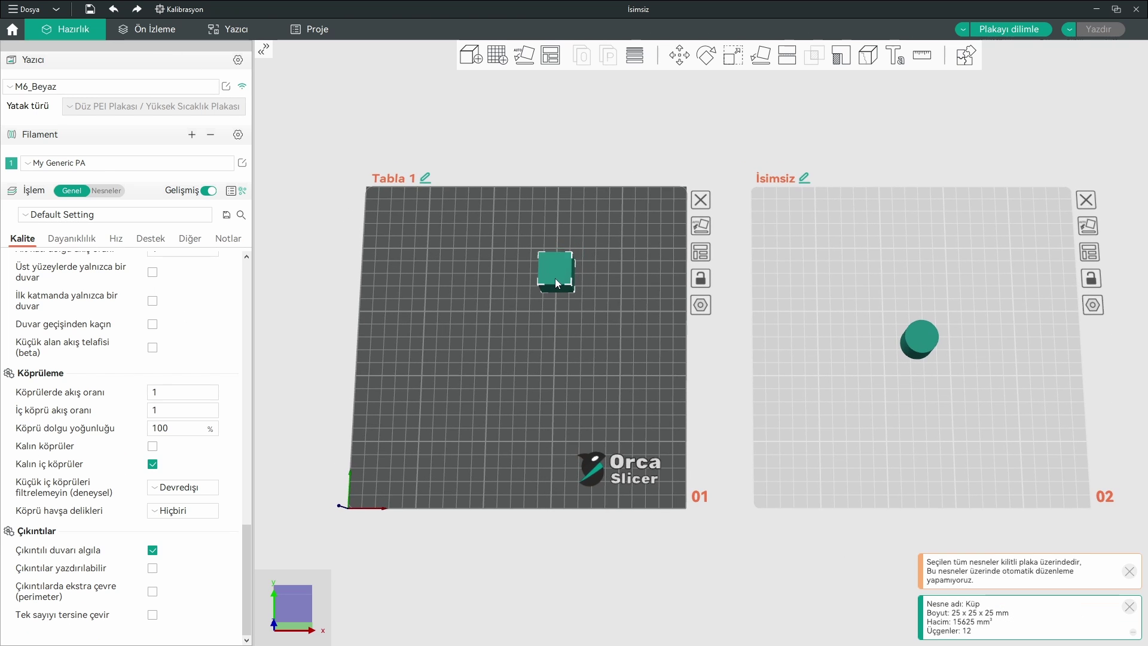
{"action": "left_click", "coordinate": [947, 382]}
{"action": "left_click", "coordinate": [575, 378]}
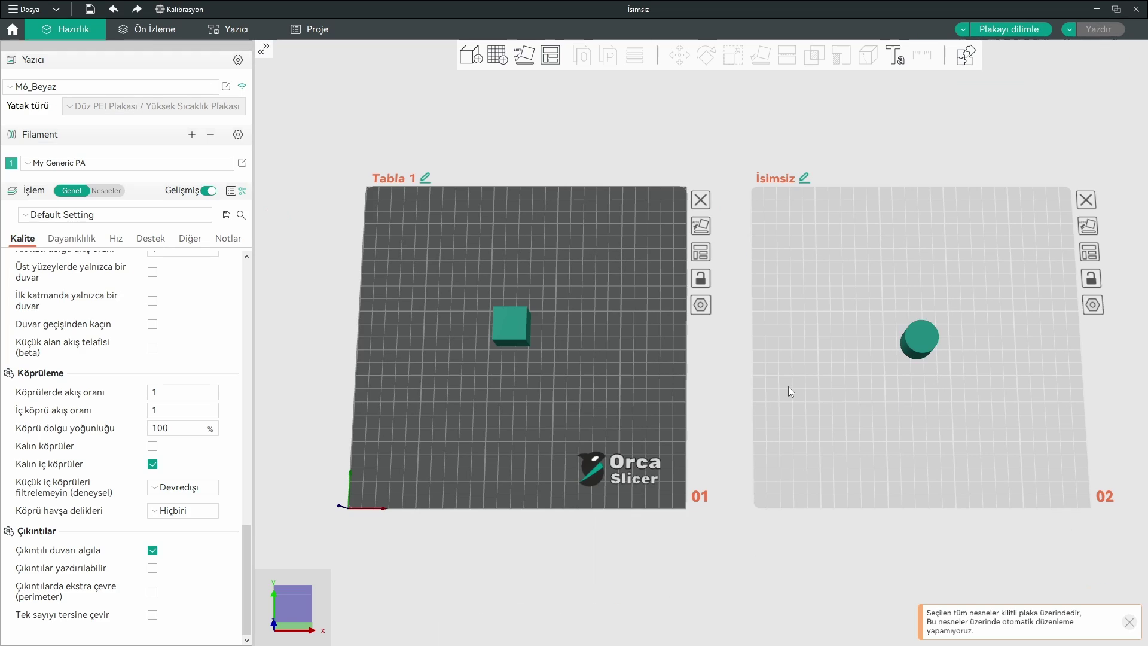
{"action": "left_click", "coordinate": [503, 645]}
{"action": "left_click", "coordinate": [587, 404]}
- Slice Tabla 1, and view the sliced cylinder of plate 2 and the sliced cube of plate 1 in the preview
{"action": "left_click", "coordinate": [990, 29]}
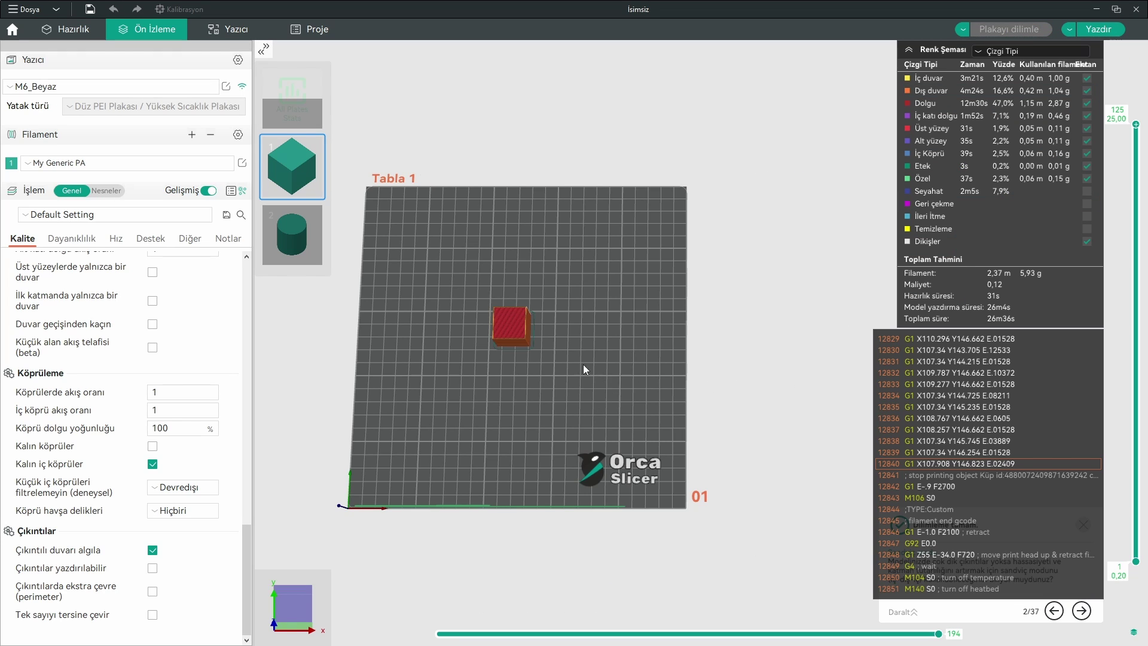
{"action": "left_click_drag", "start_coordinate": [583, 364], "coordinate": [651, 362]}
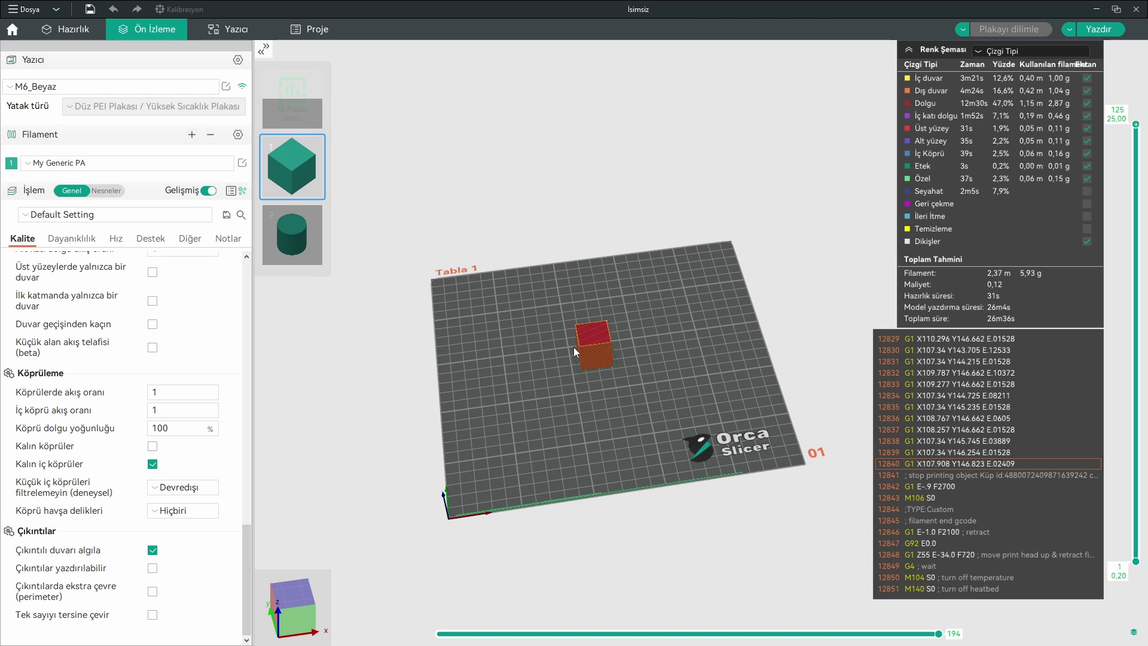
{"action": "scroll", "coordinate": [603, 370], "scroll_direction": "up", "scroll_amount": 5}
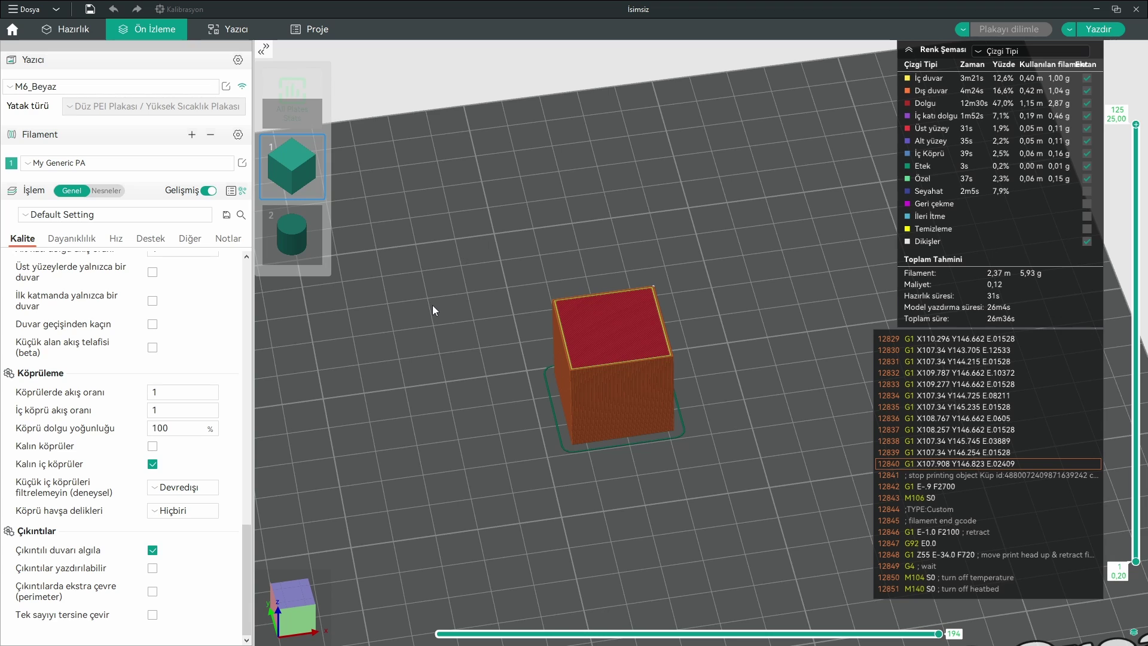
{"action": "left_click", "coordinate": [303, 241]}
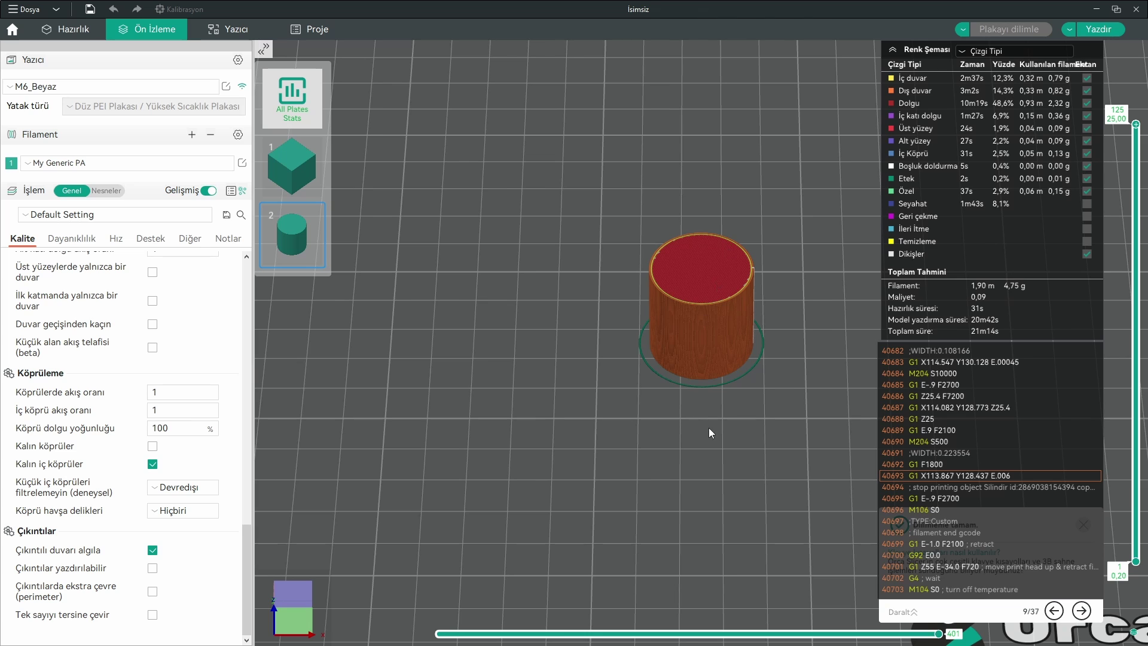
{"action": "left_click", "coordinate": [286, 170]}
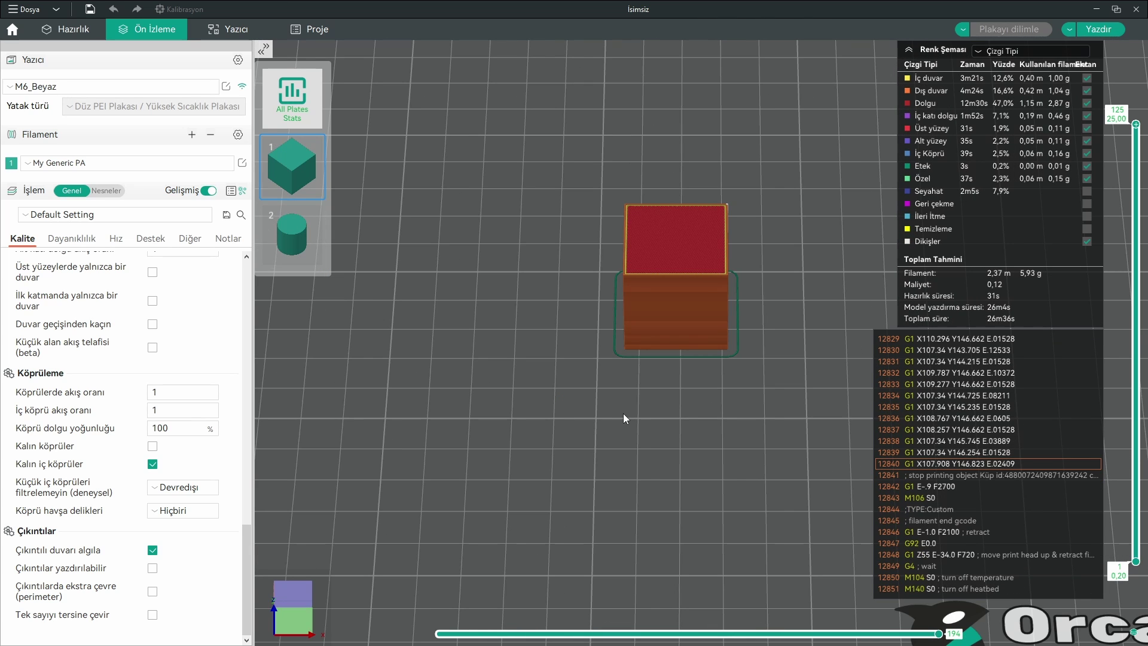
- Return to the preparation view showing both plates from above, and choose Hepsini dilimle as the slicing mode
{"action": "key", "text": "Tab"}
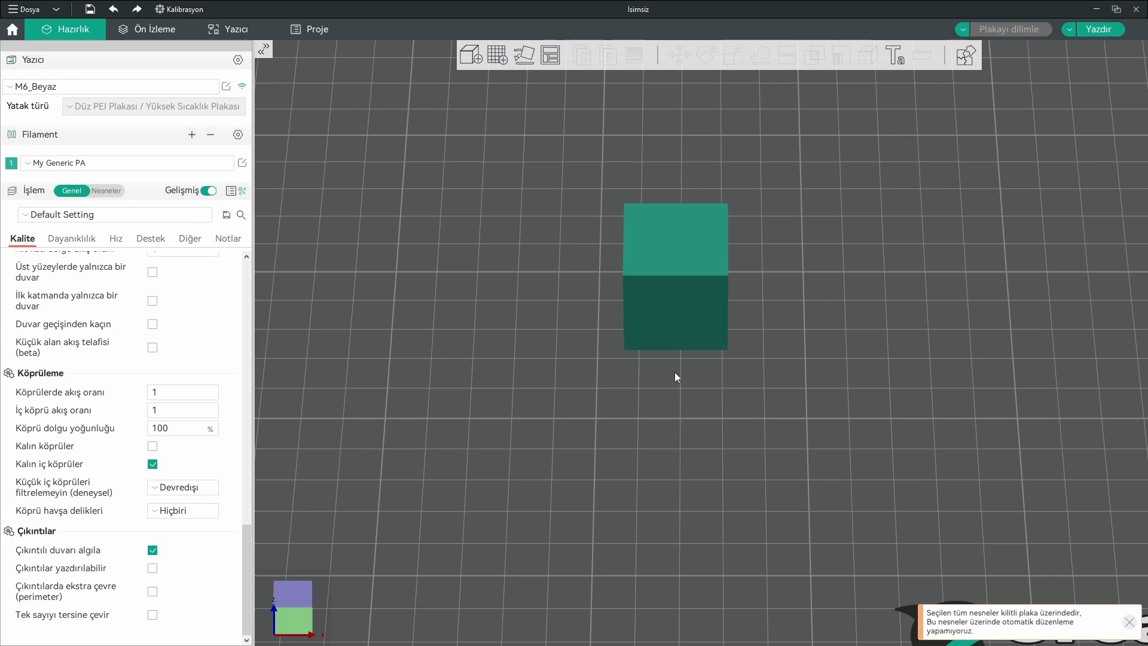
{"action": "key", "text": "1"}
{"action": "scroll", "coordinate": [796, 445], "scroll_direction": "down", "scroll_amount": 3}
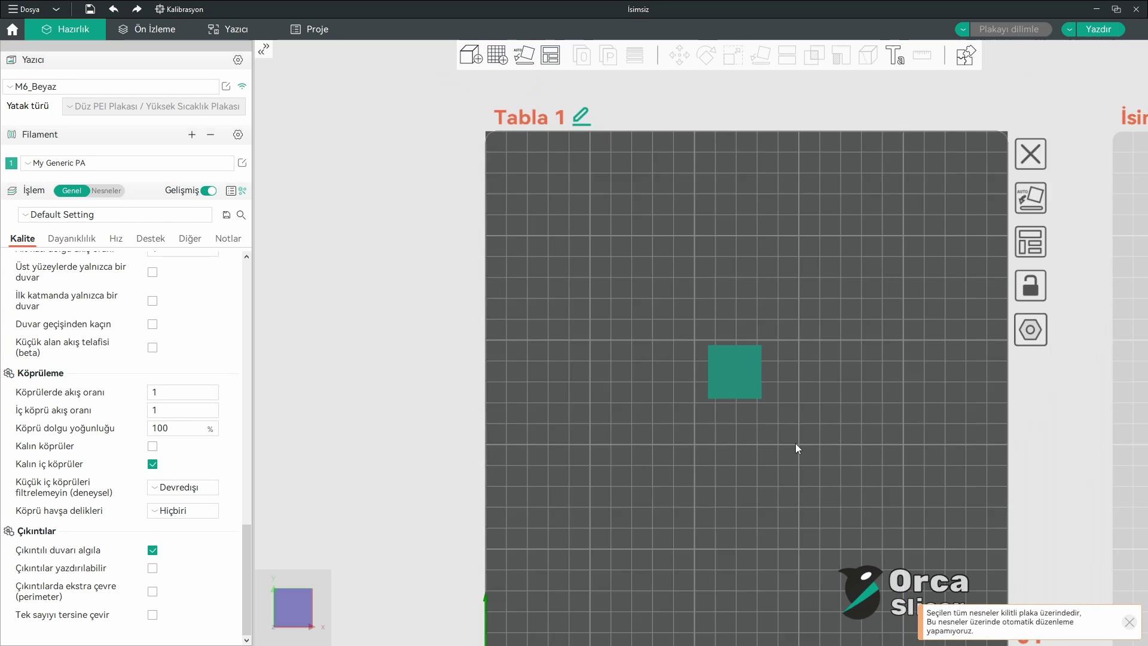
{"action": "scroll", "coordinate": [796, 443], "scroll_direction": "down", "scroll_amount": 5}
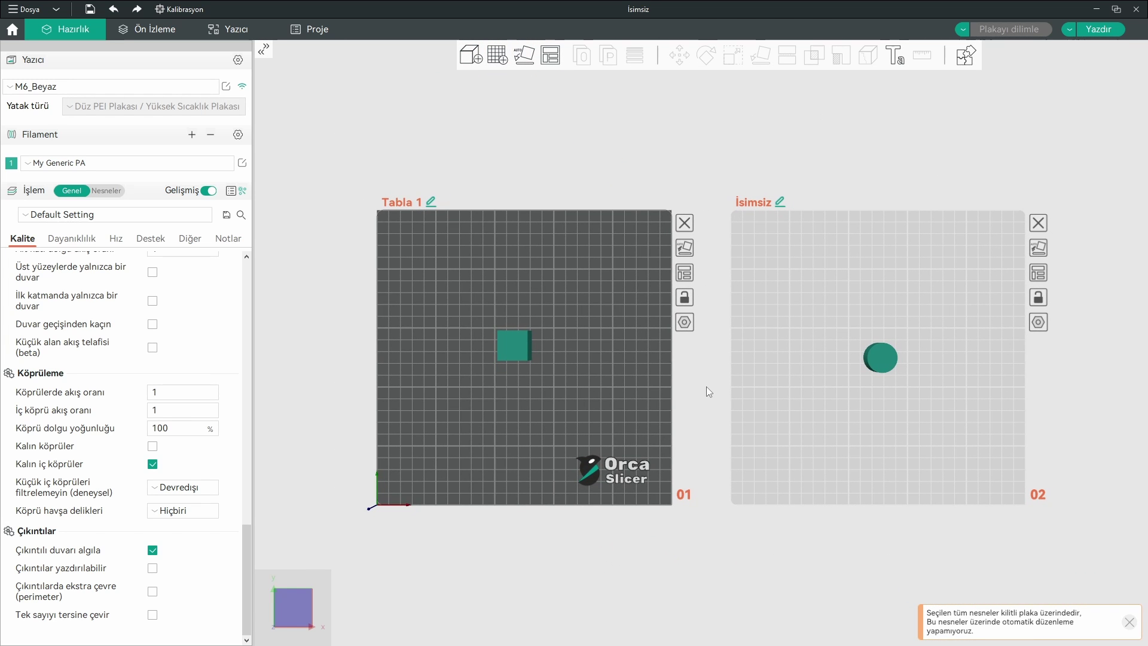
{"action": "left_click", "coordinate": [963, 28]}
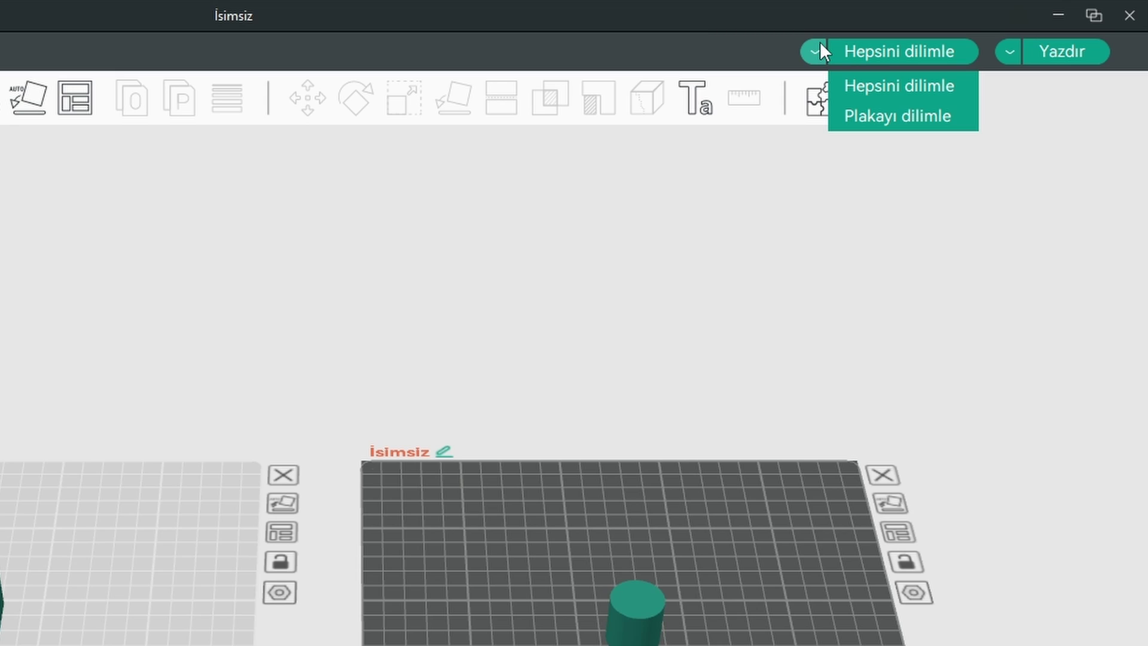
{"action": "left_click", "coordinate": [876, 90]}
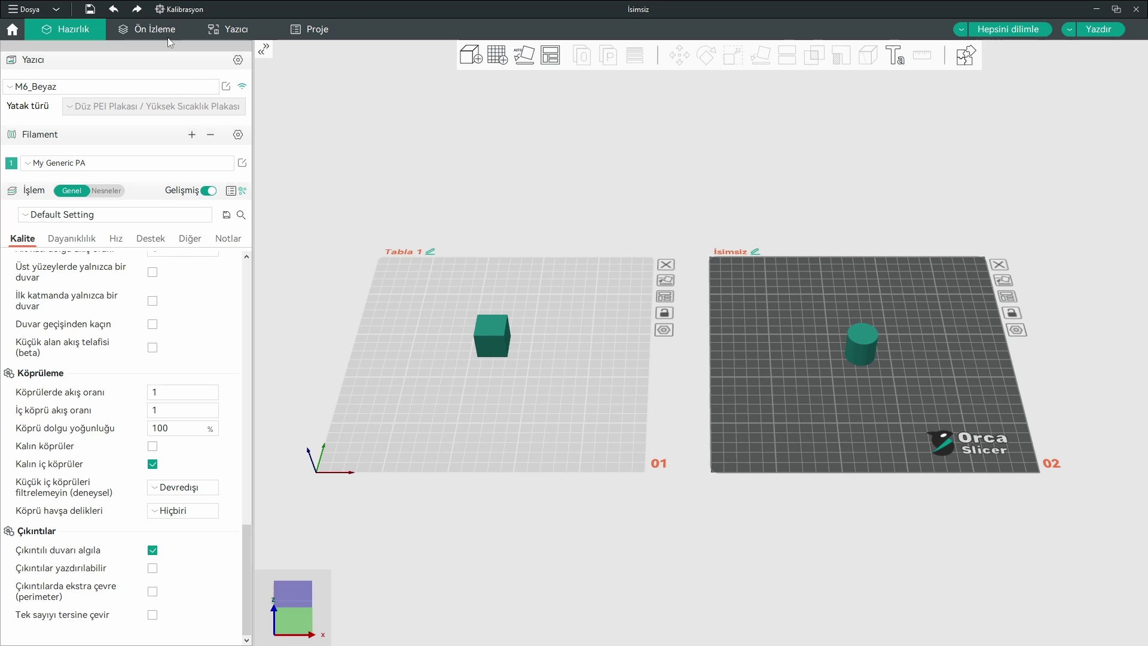
- Make Tabla 1 the active plate and examine its sliced cube up close in the preview
{"action": "left_click", "coordinate": [532, 371]}
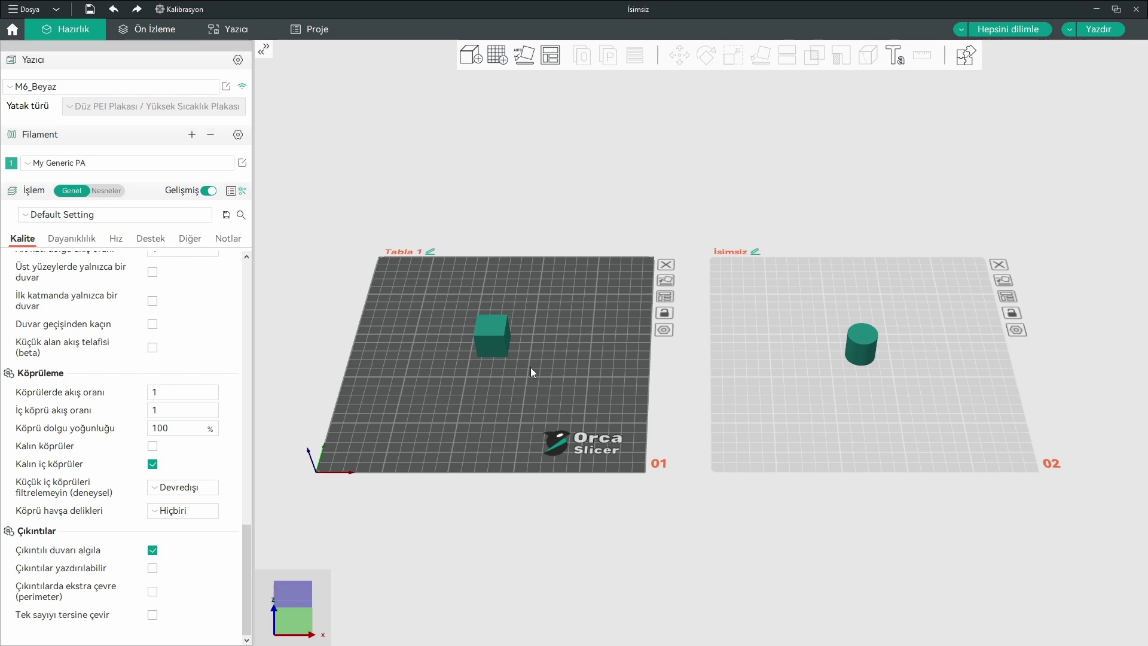
{"action": "right_click_drag", "start_coordinate": [574, 375], "coordinate": [644, 386]}
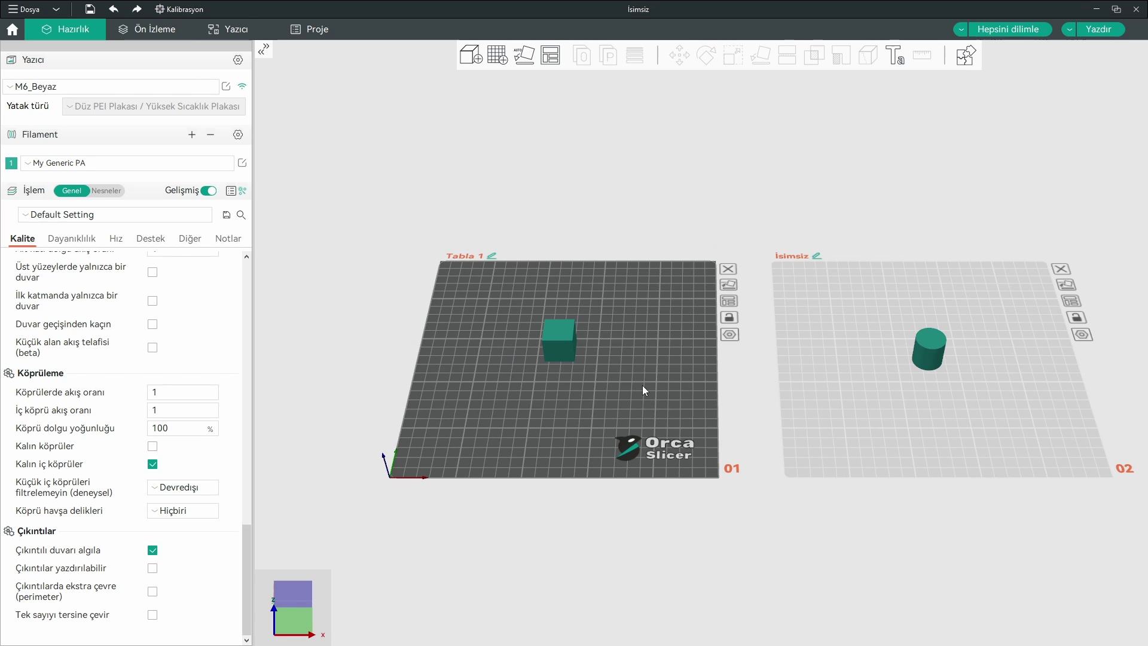
{"action": "left_click", "coordinate": [138, 30]}
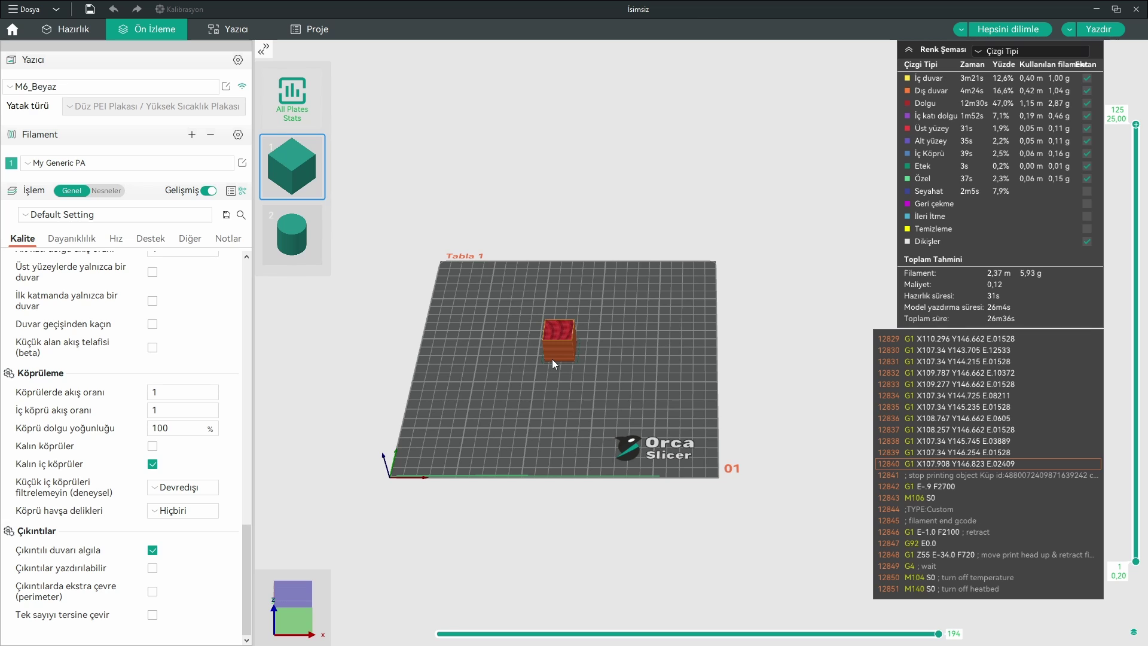
{"action": "scroll", "coordinate": [553, 362], "scroll_direction": "up", "scroll_amount": 5}
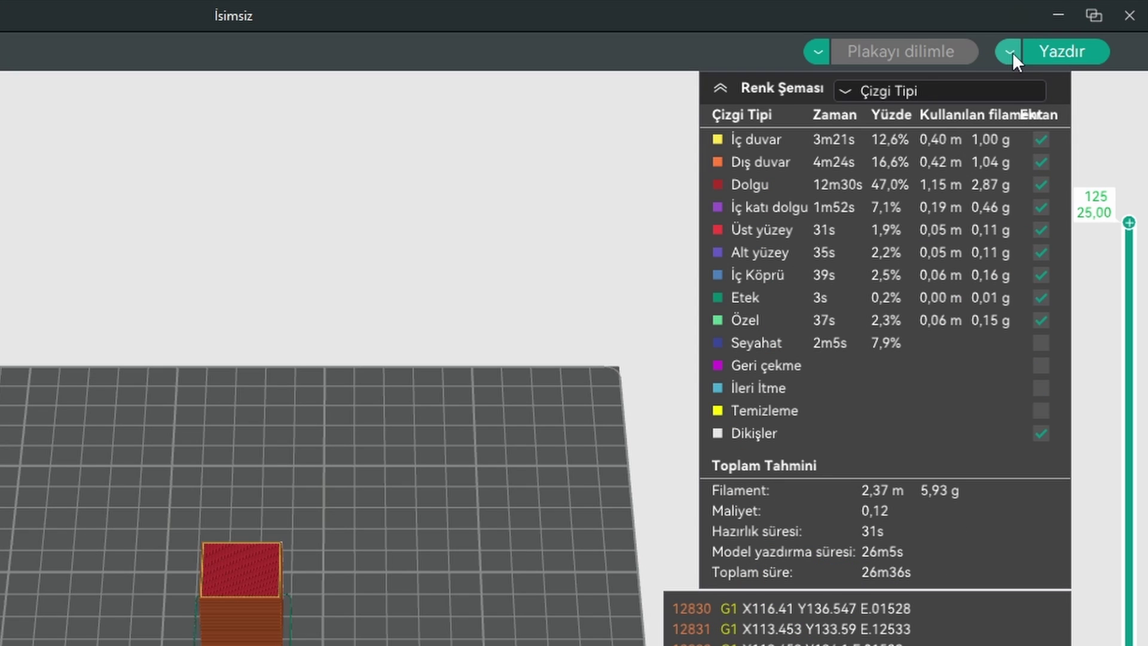
- Switch the output action to G-code export and back to Yazdır, and open and dismiss the dialog for sending G-code to the printer
{"action": "left_click", "coordinate": [1011, 52]}
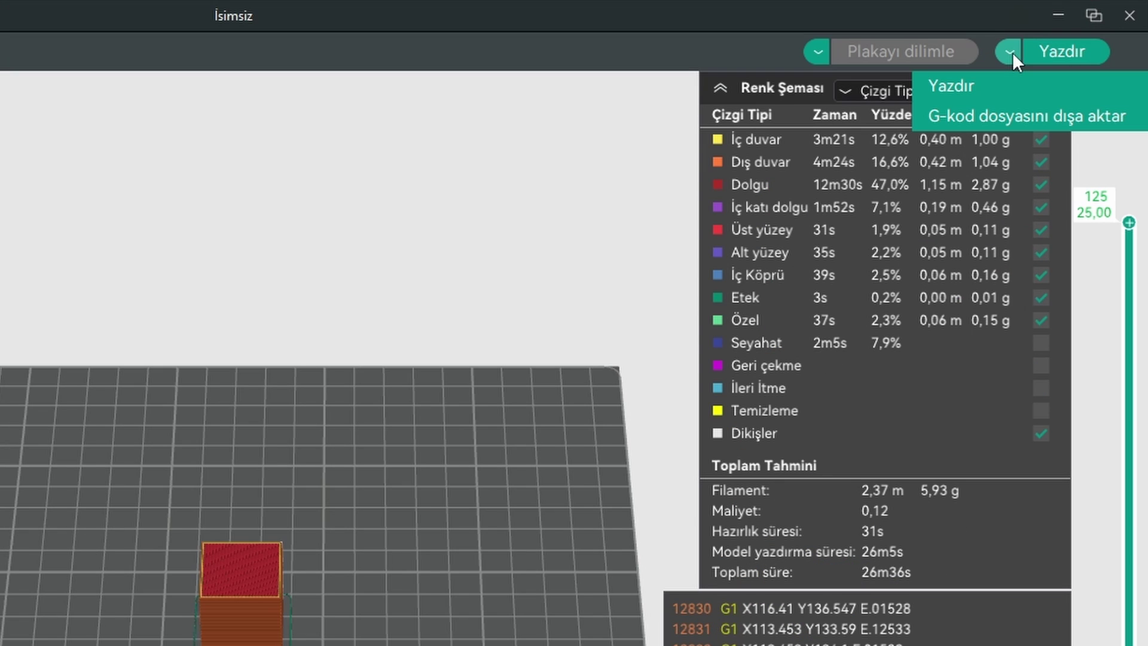
{"action": "left_click", "coordinate": [989, 116]}
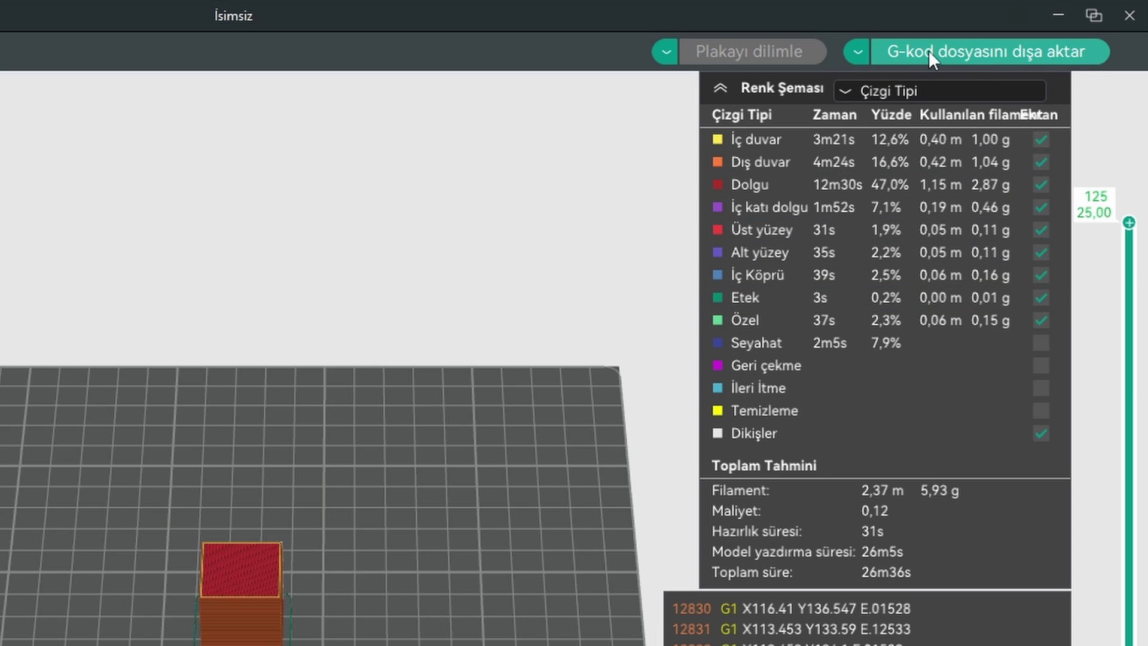
{"action": "left_click", "coordinate": [856, 52]}
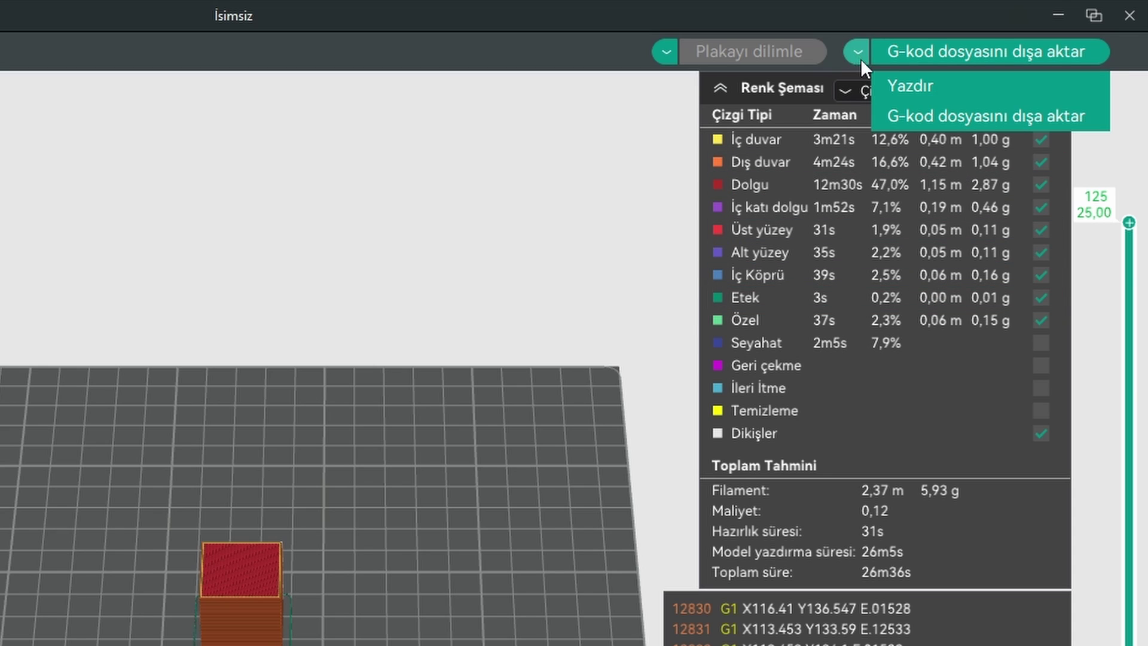
{"action": "left_click", "coordinate": [885, 86]}
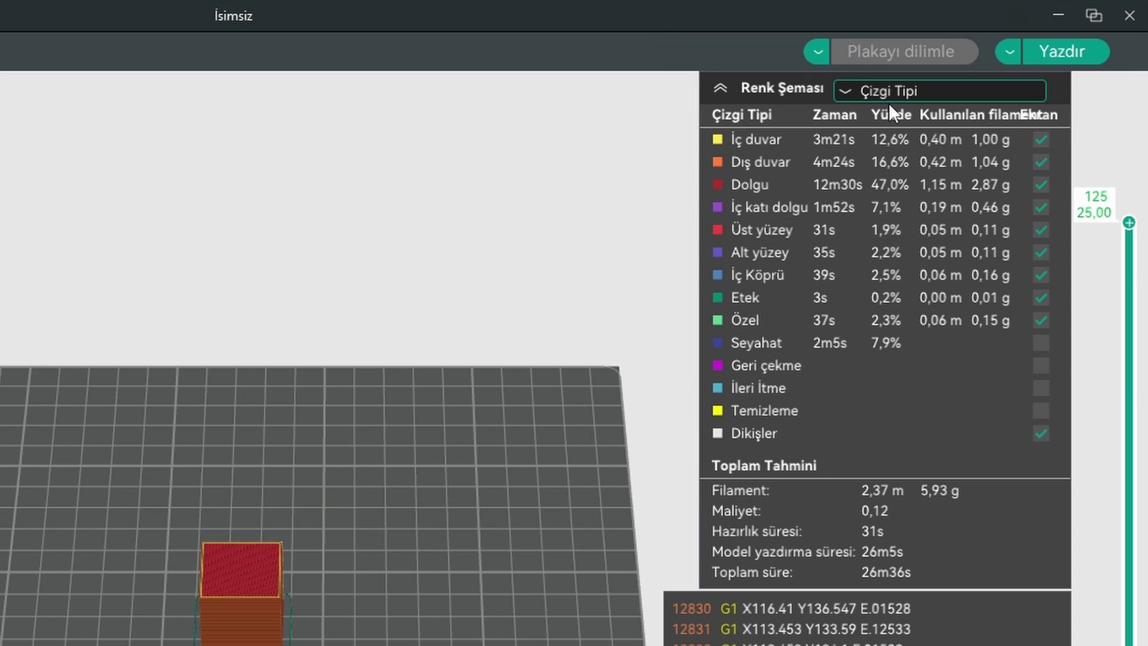
{"action": "left_click", "coordinate": [1061, 51]}
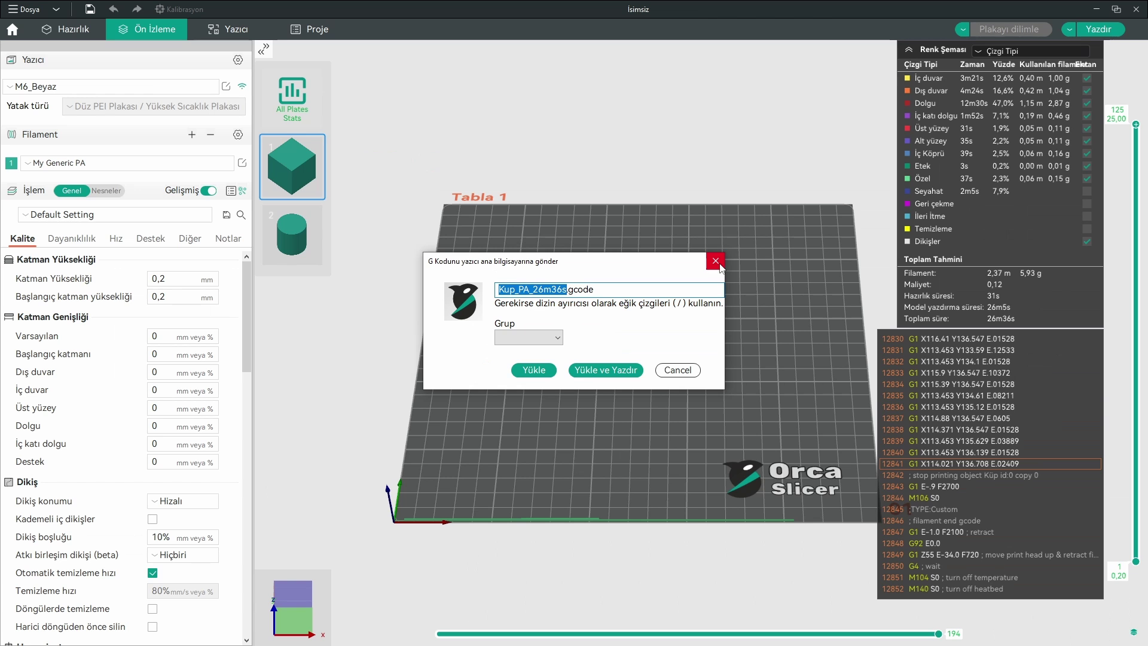
{"action": "left_click", "coordinate": [811, 271]}
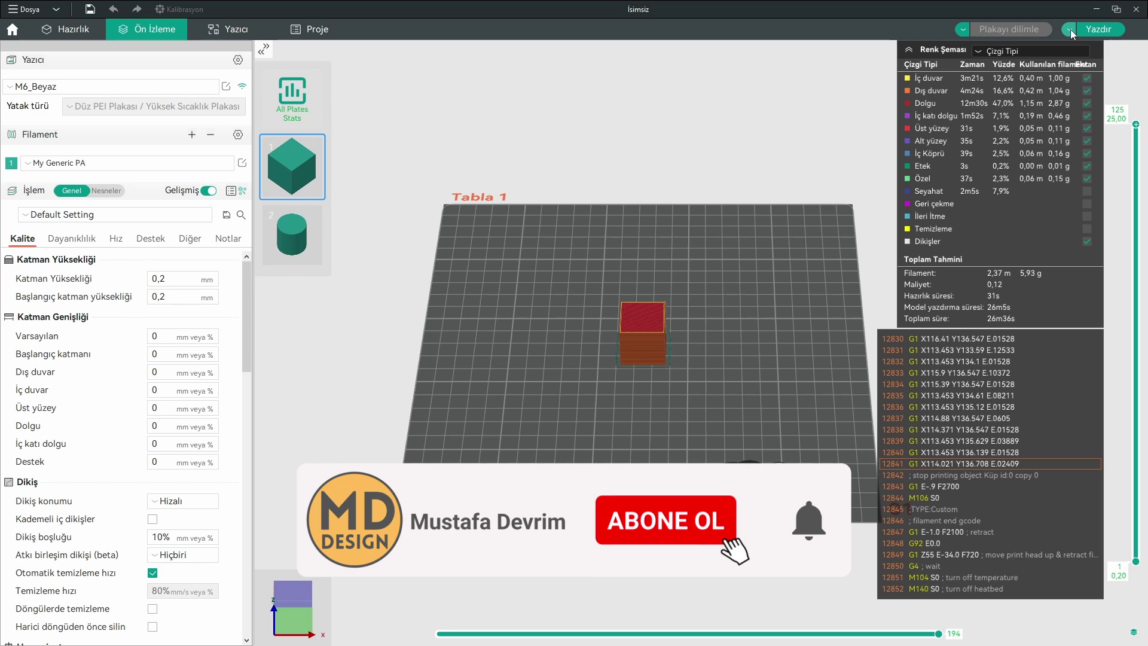
- Change the output action to G-kod dosyasını dışa aktar once more, and restore Yazdır
{"action": "left_click", "coordinate": [1071, 32]}
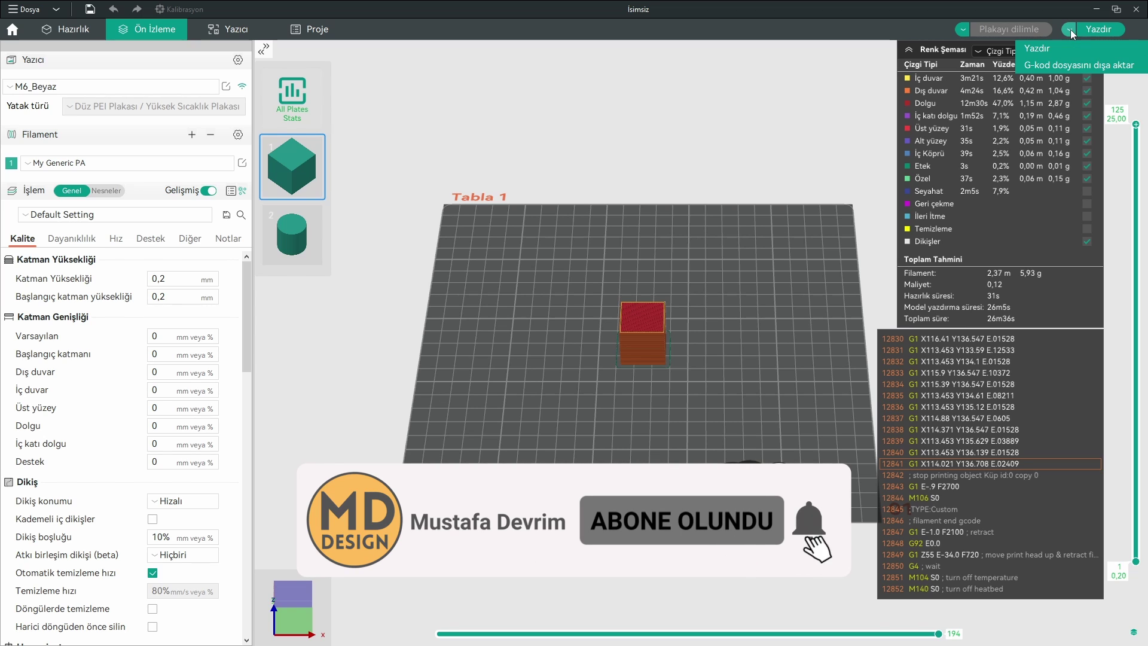
{"action": "left_click", "coordinate": [1068, 66]}
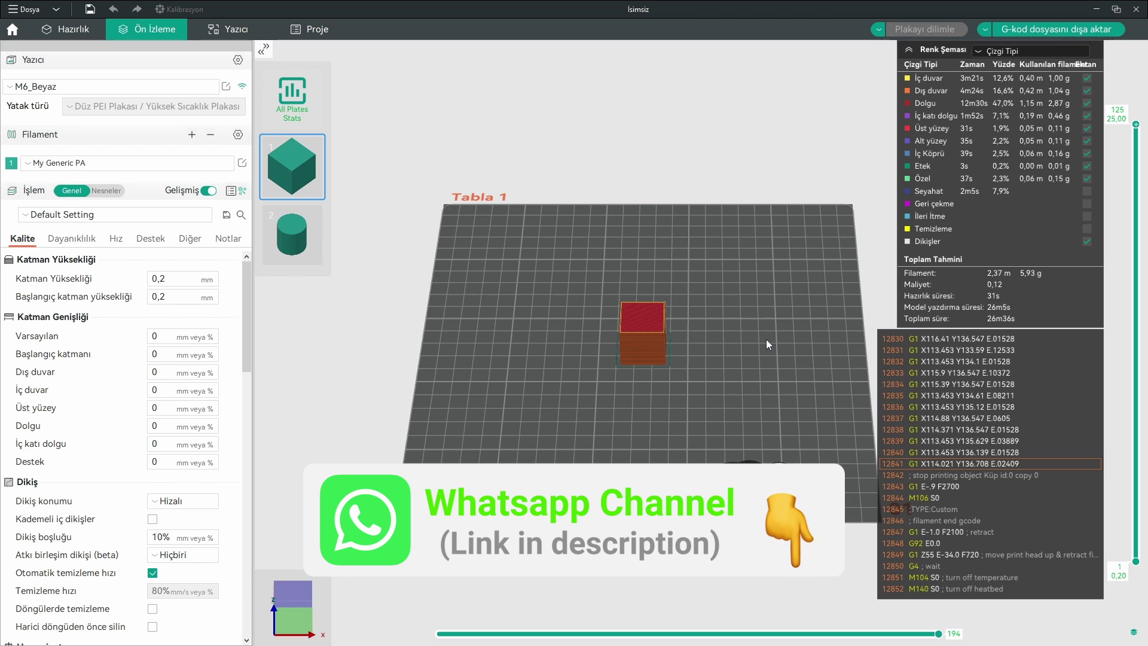
{"action": "left_click", "coordinate": [985, 29]}
{"action": "left_click", "coordinate": [961, 53]}
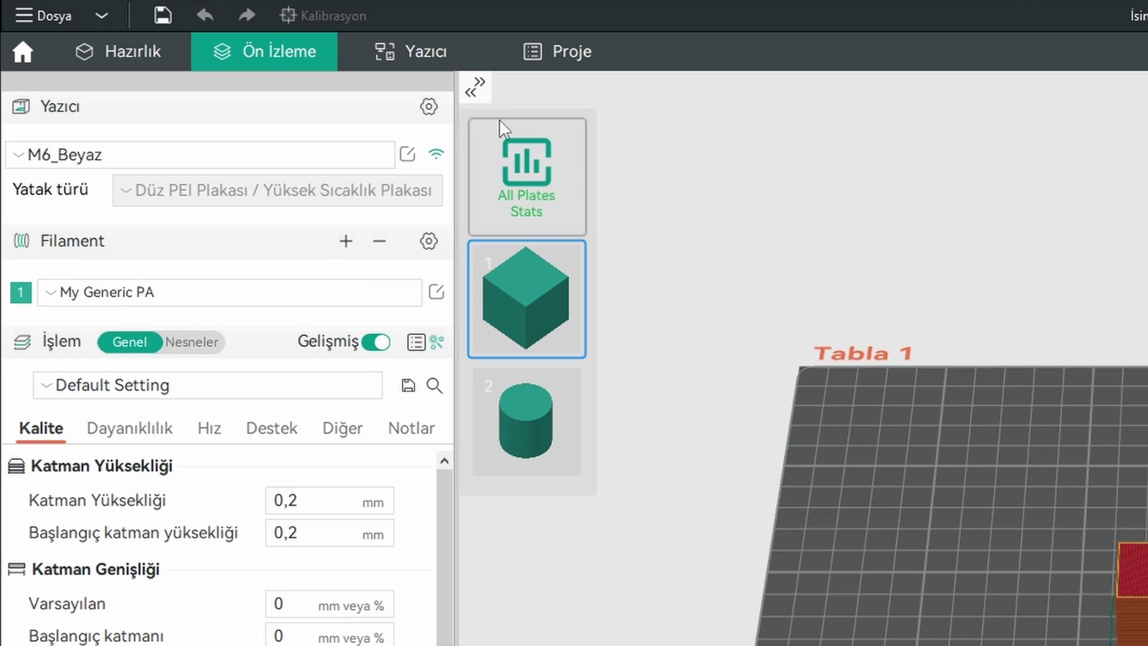
- Open the web control page of the M6_Beyaz printer
{"action": "left_click", "coordinate": [426, 49]}
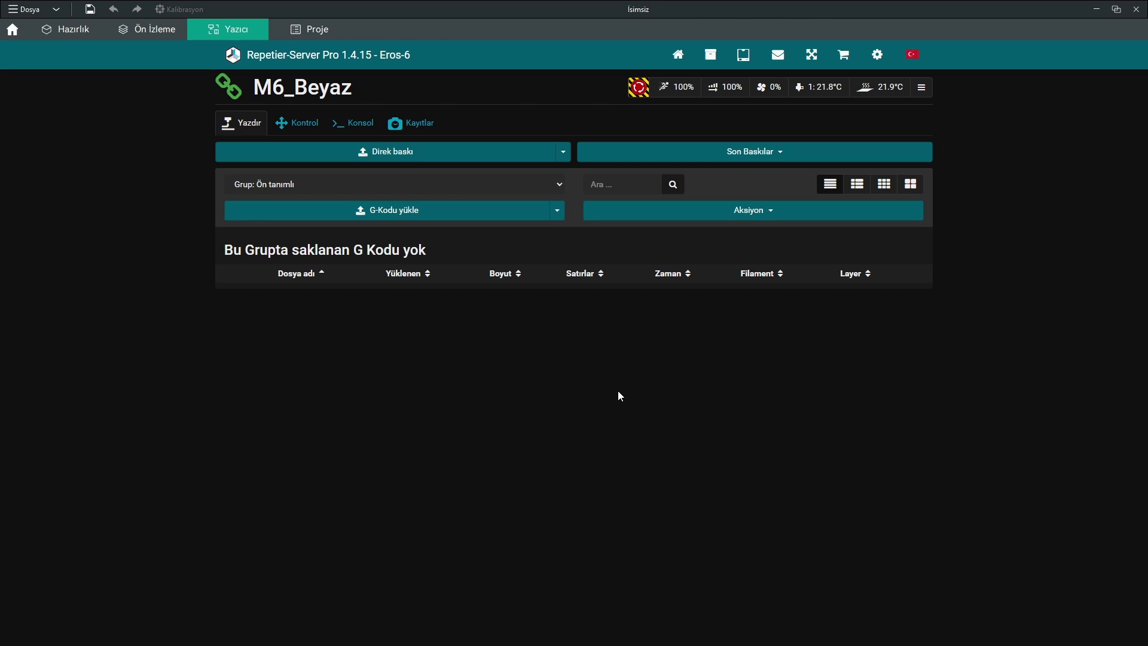
- Open the M6_Beyaz printer's Kontrol page and run the GÜÇ Açık/Kapalı power command
{"action": "left_click", "coordinate": [295, 123]}
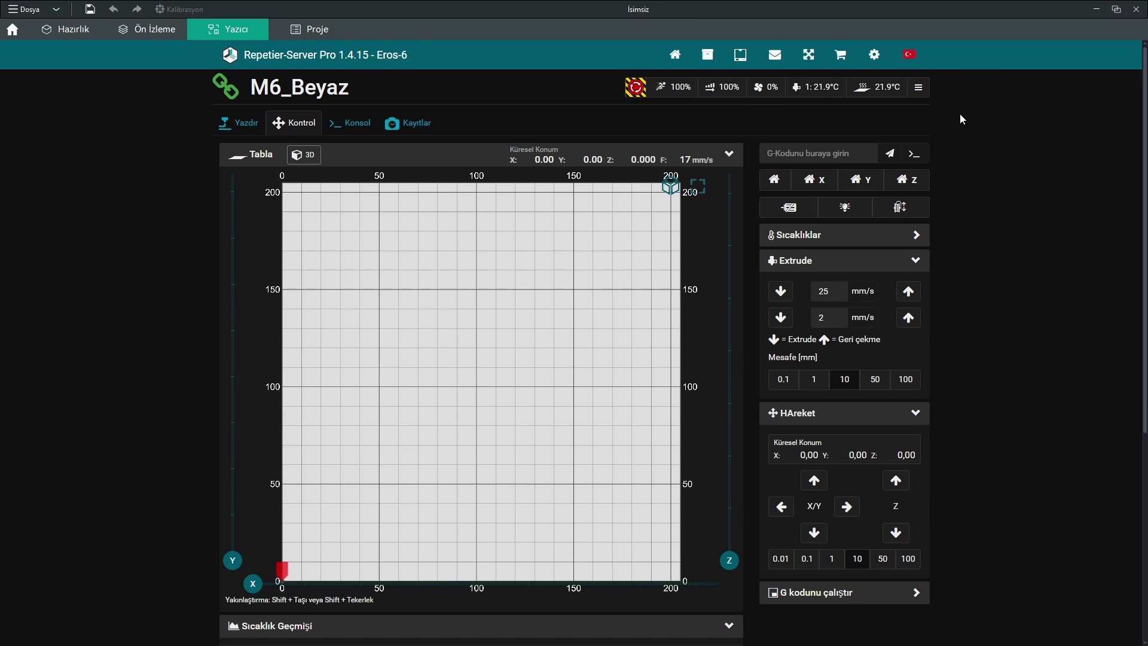
{"action": "left_click", "coordinate": [918, 87]}
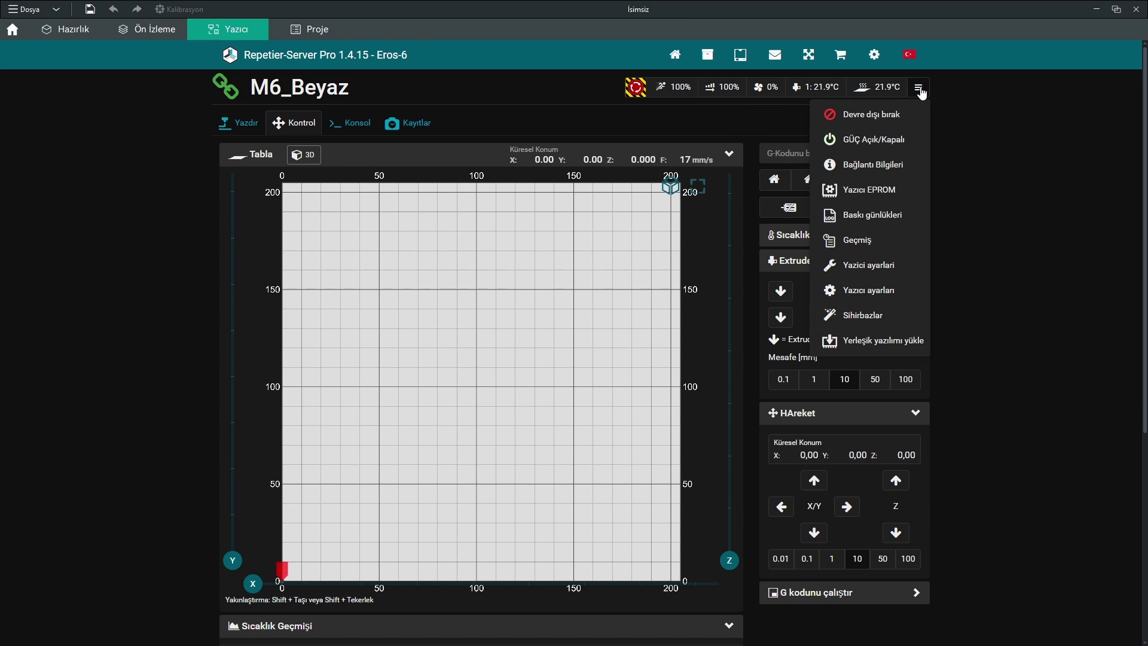
{"action": "left_click", "coordinate": [892, 143]}
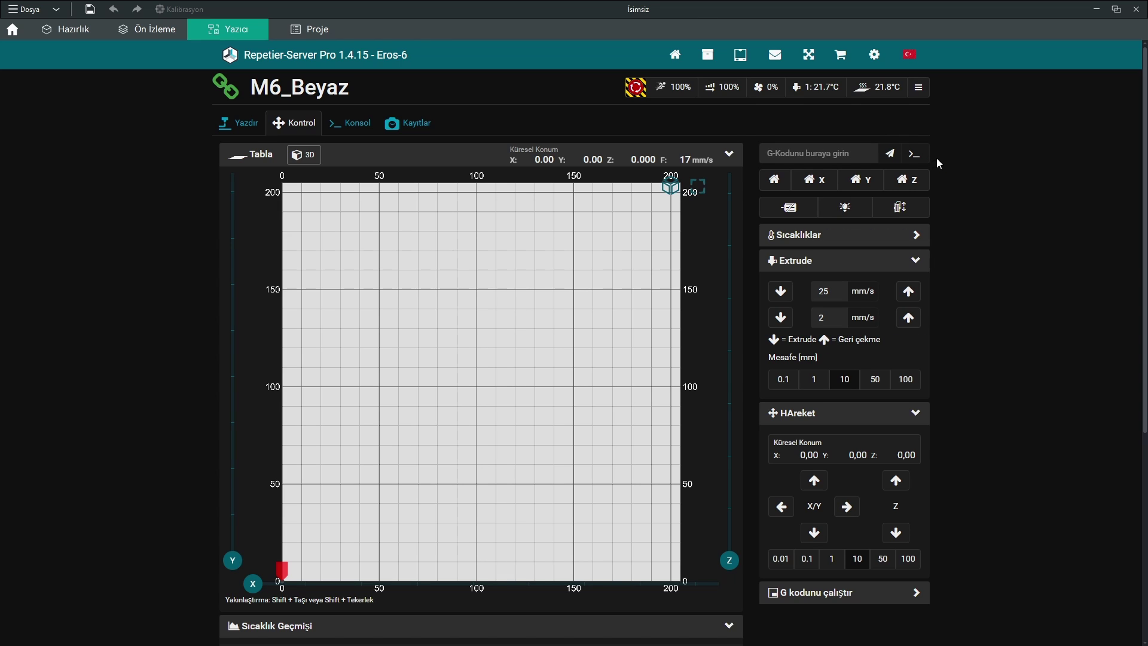
- Set the target temperature of Extruder 1 to 35 °C
{"action": "left_click", "coordinate": [820, 87]}
{"action": "type", "text": "3"}
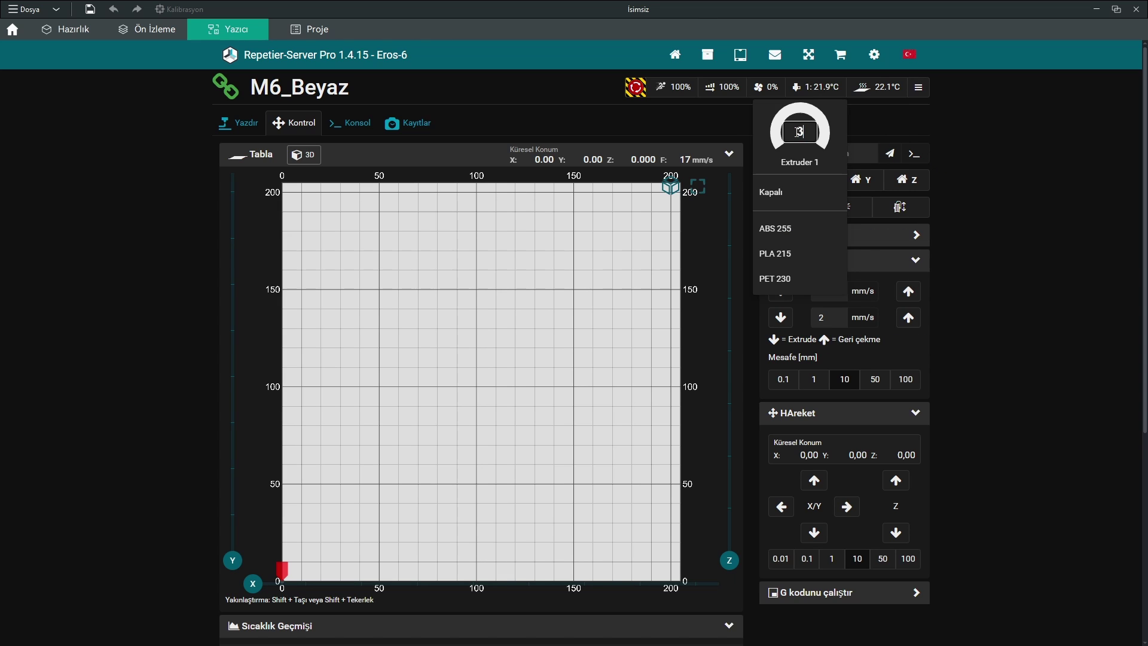
{"action": "type", "text": "5"}
{"action": "left_click", "coordinate": [899, 131]}
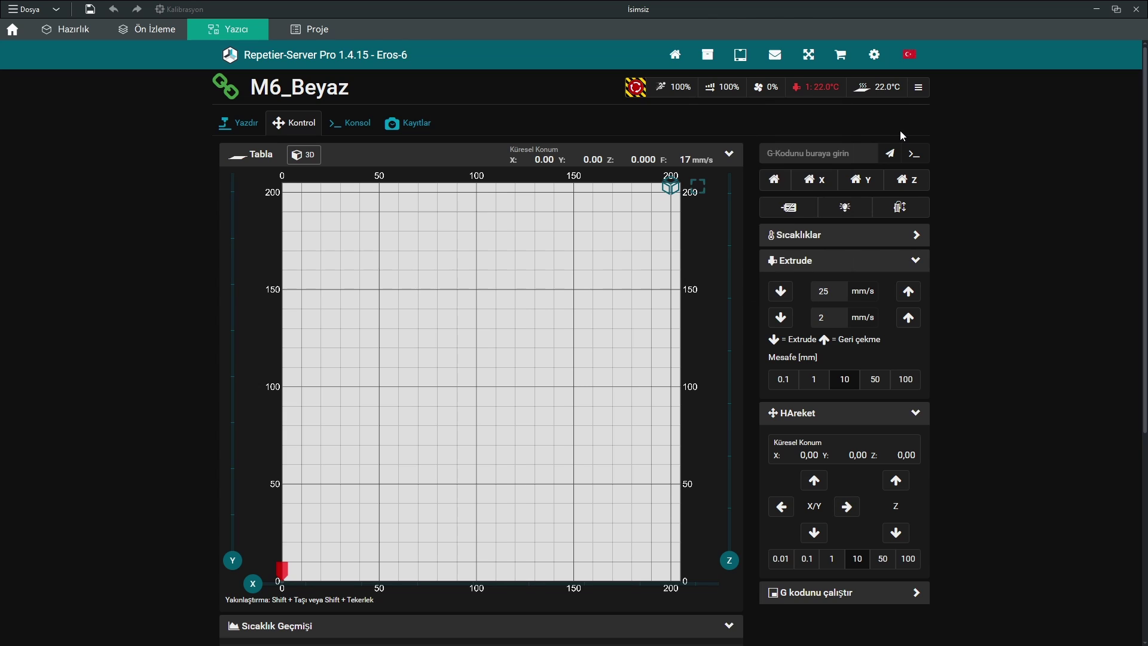
- Visit the preparation workspace briefly, return to the printer's control page and set the Extruder 1 target temperature to 1 °C
{"action": "left_click", "coordinate": [75, 37]}
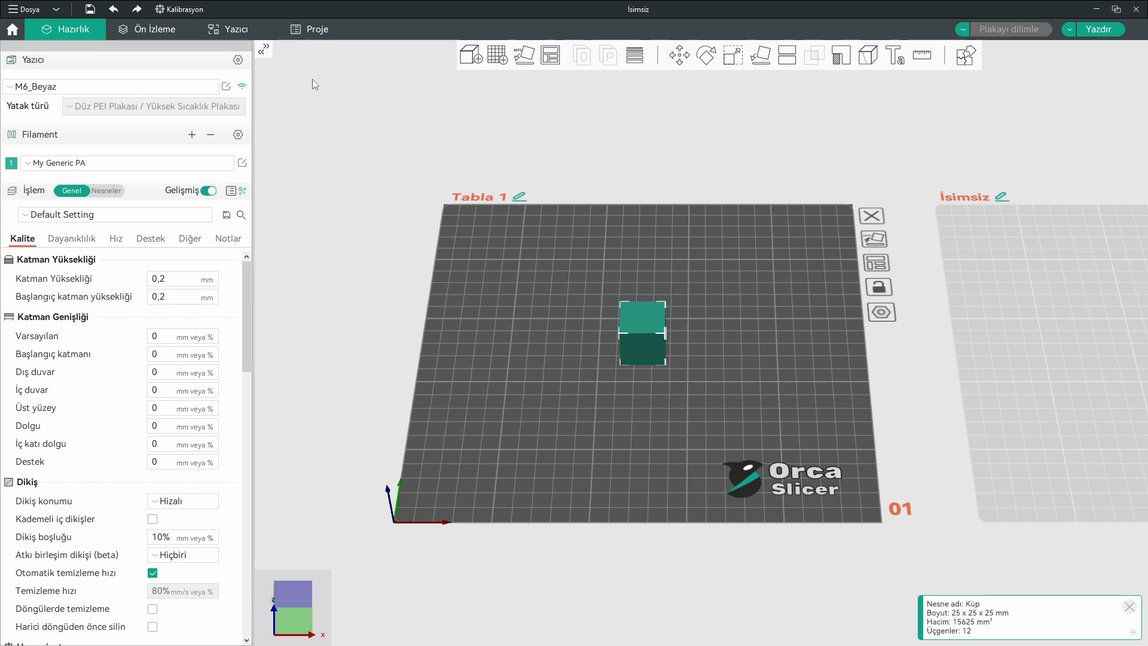
{"action": "left_click", "coordinate": [249, 27]}
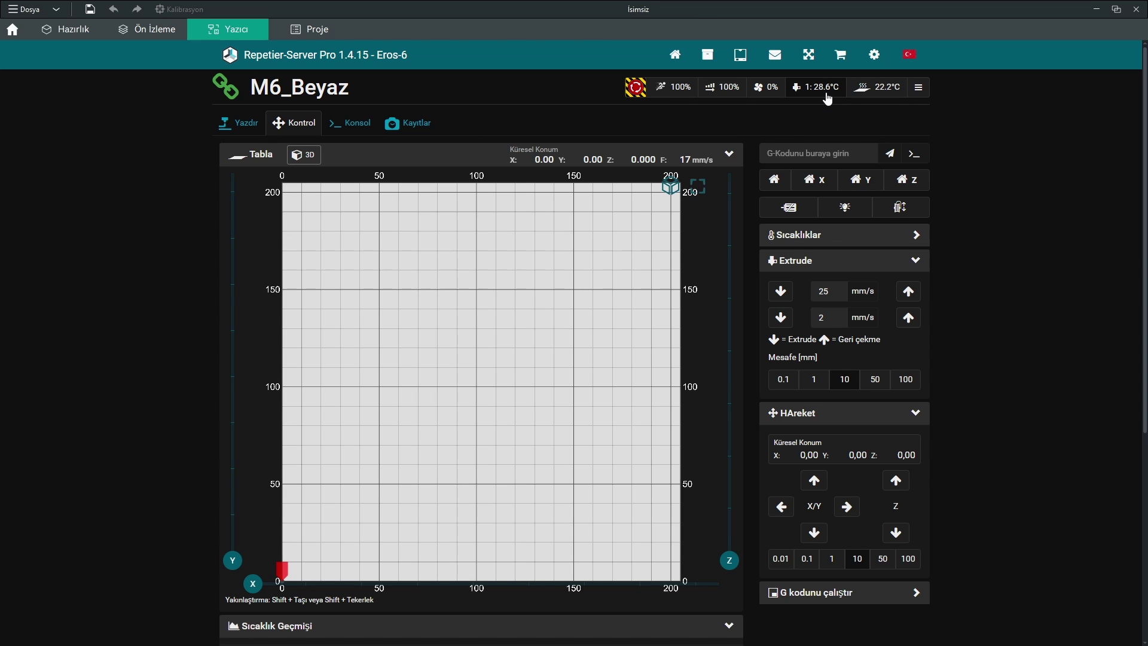
{"action": "left_click", "coordinate": [828, 88]}
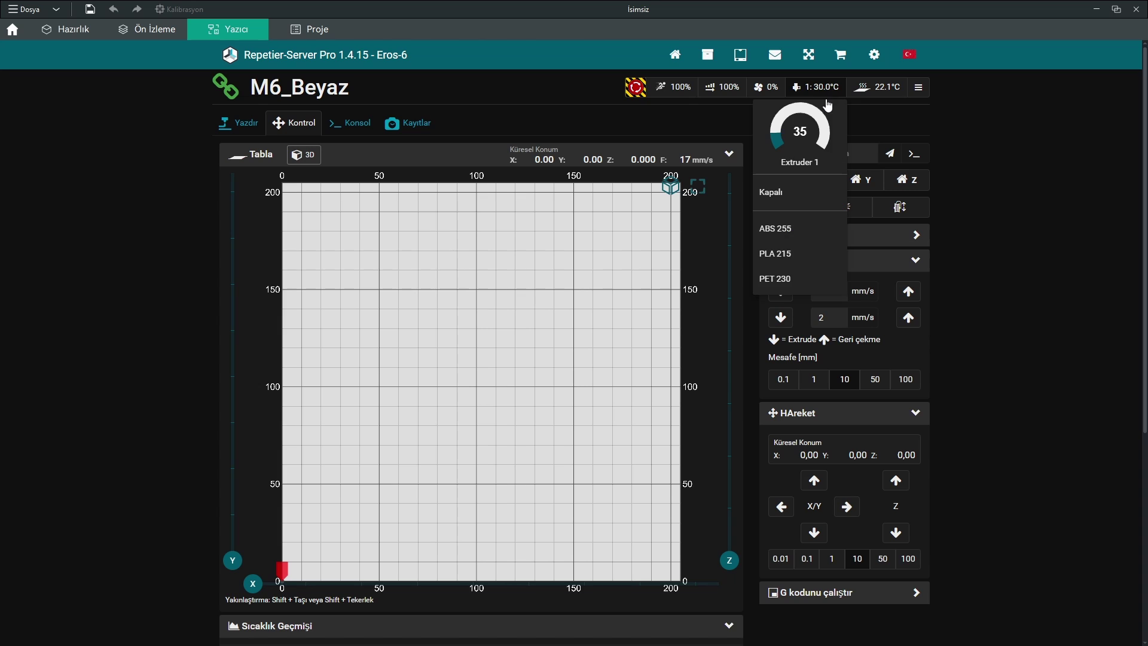
{"action": "type", "text": "1"}
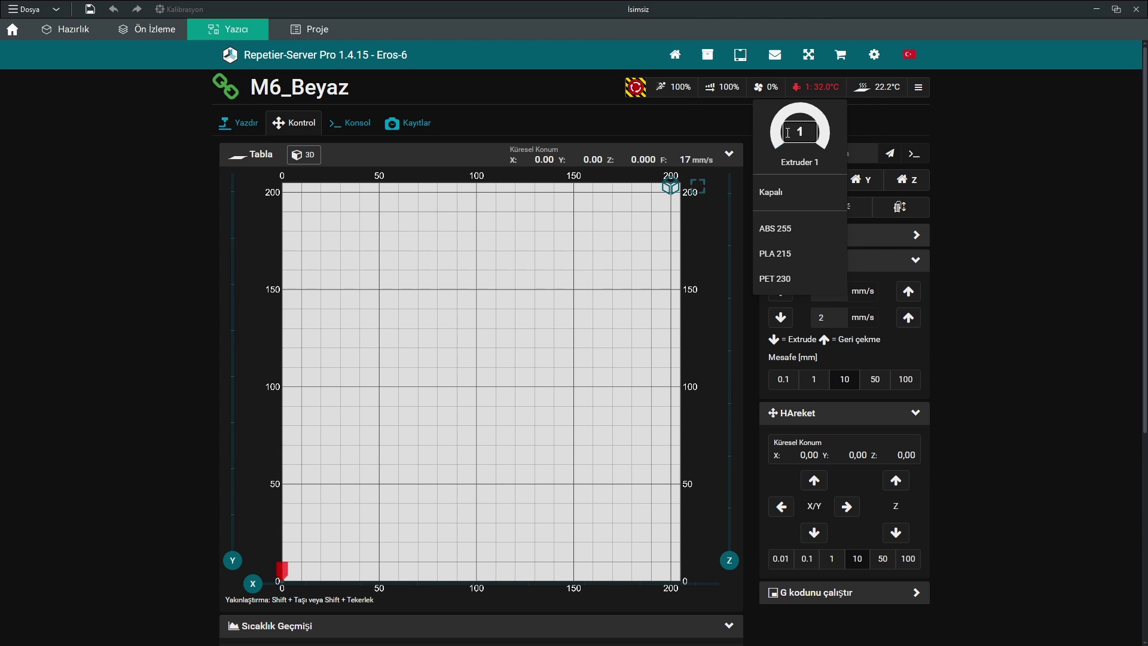
{"action": "key", "text": "Return"}
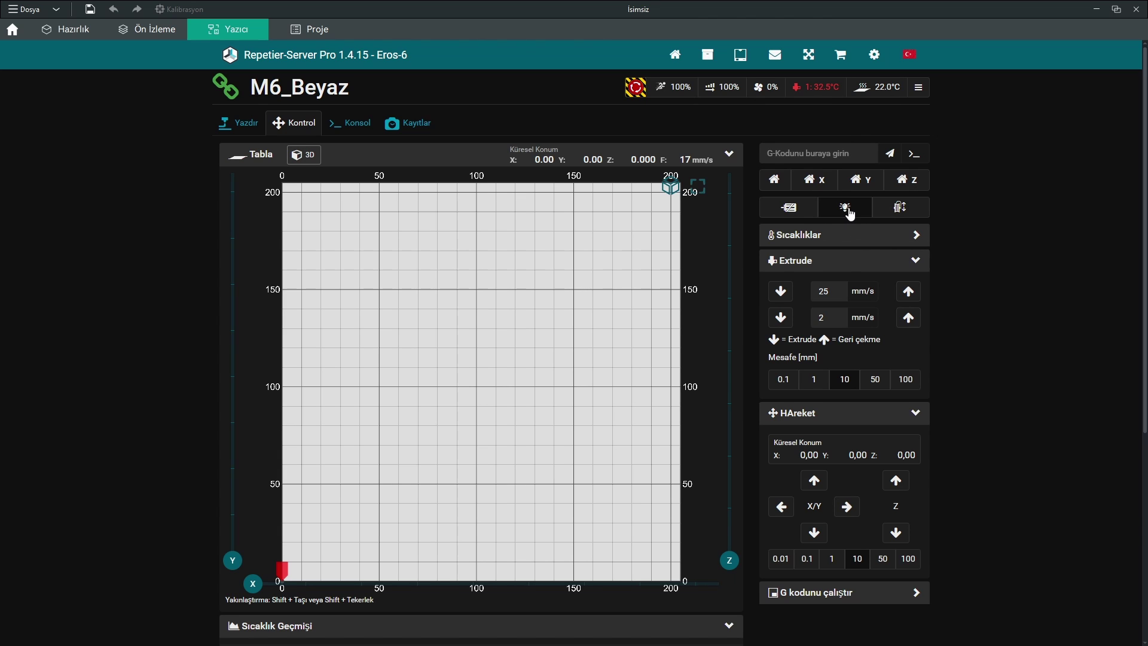
- Examine the case light entries in the printer's console log and look at the Proje page
{"action": "left_click", "coordinate": [353, 123]}
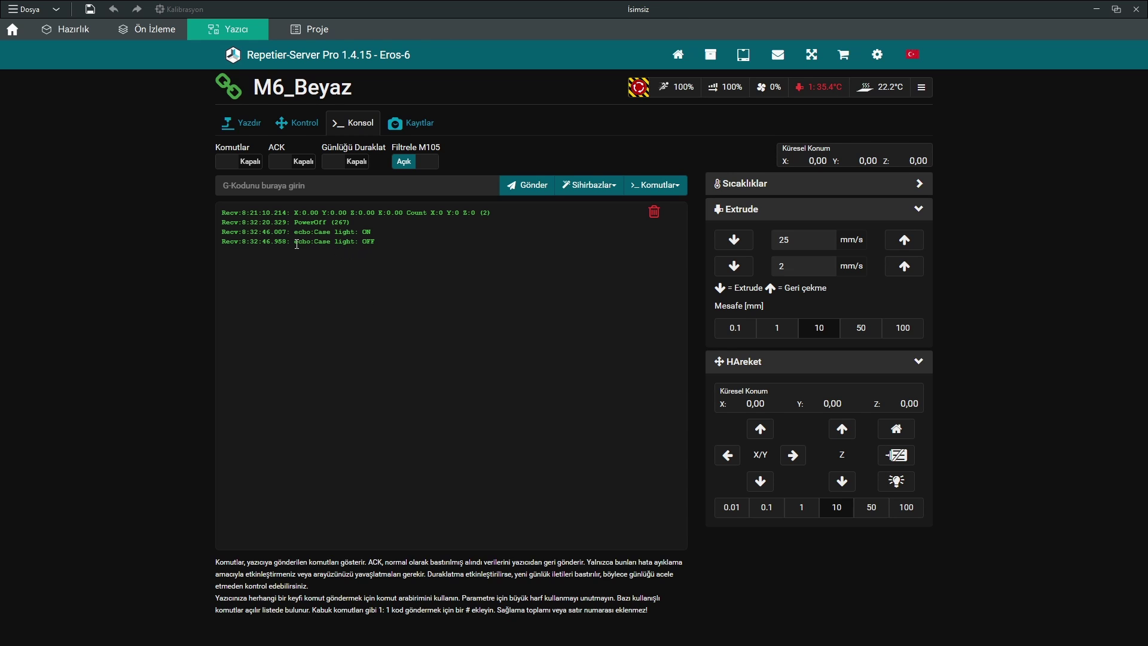
{"action": "left_click_drag", "start_coordinate": [314, 243], "coordinate": [378, 244]}
{"action": "left_click", "coordinate": [411, 267]}
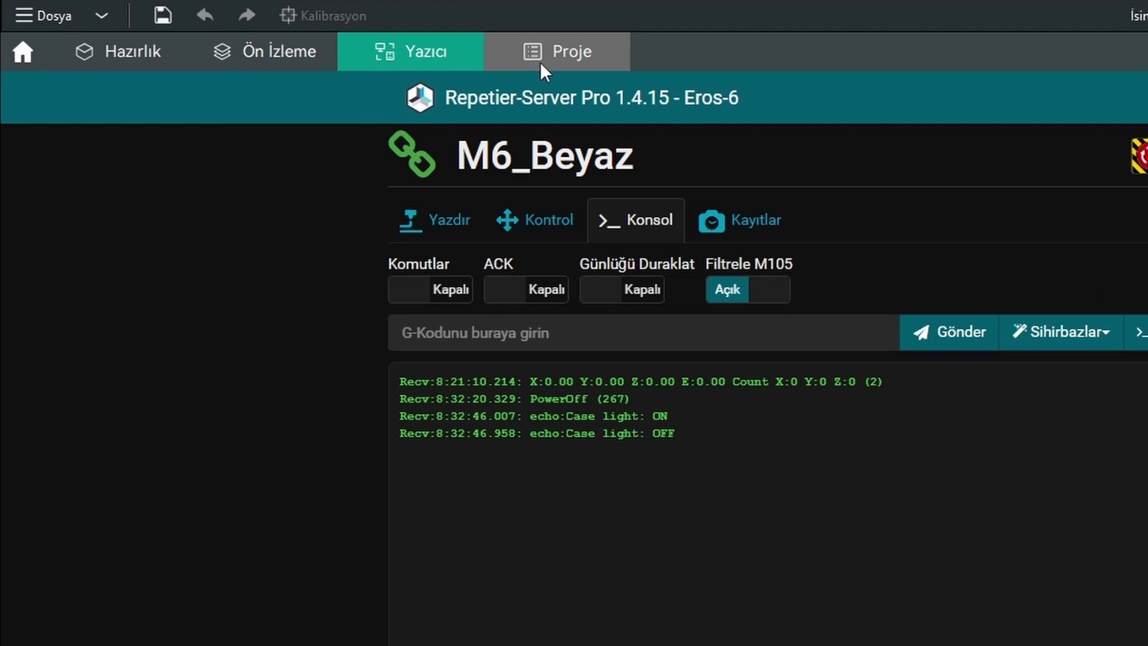
{"action": "left_click", "coordinate": [298, 34]}
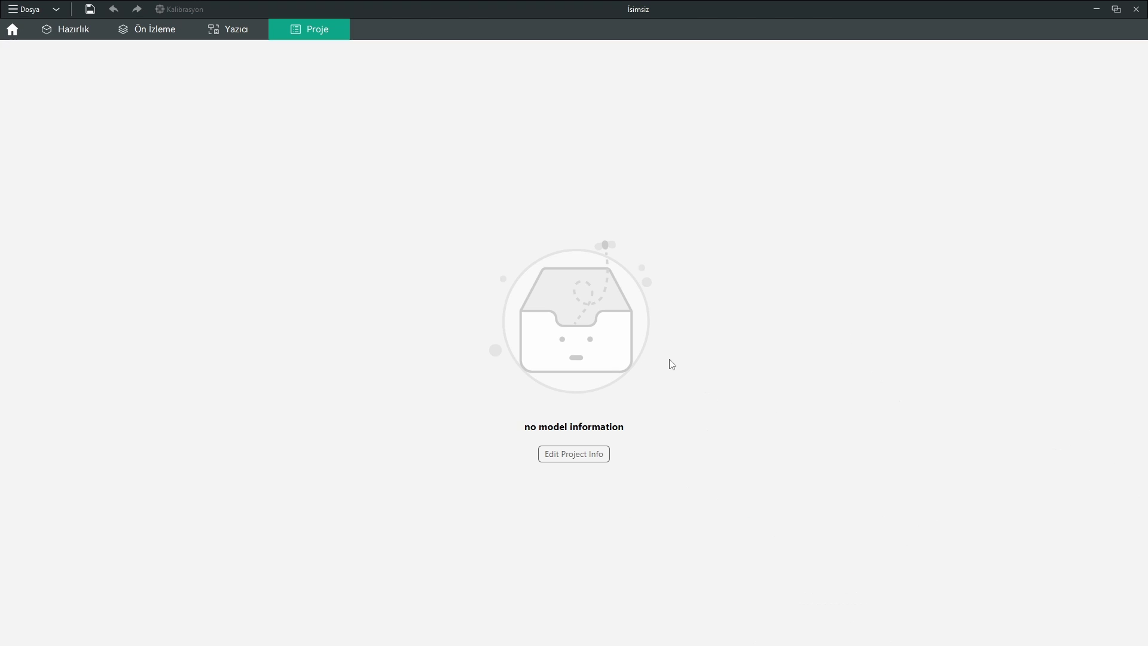
- Return to the preparation workspace and rename the Tabla 1 plate as Kol parçaları
{"action": "left_click", "coordinate": [69, 31]}
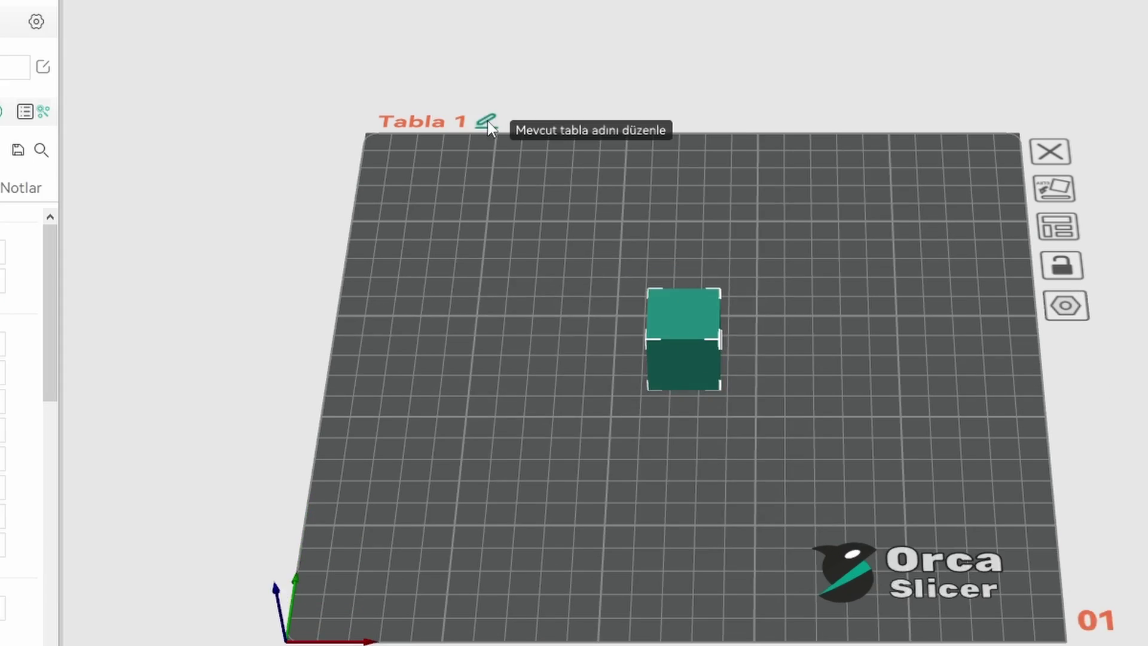
{"action": "left_click", "coordinate": [519, 197]}
{"action": "type", "text": "Kol parçaları"}
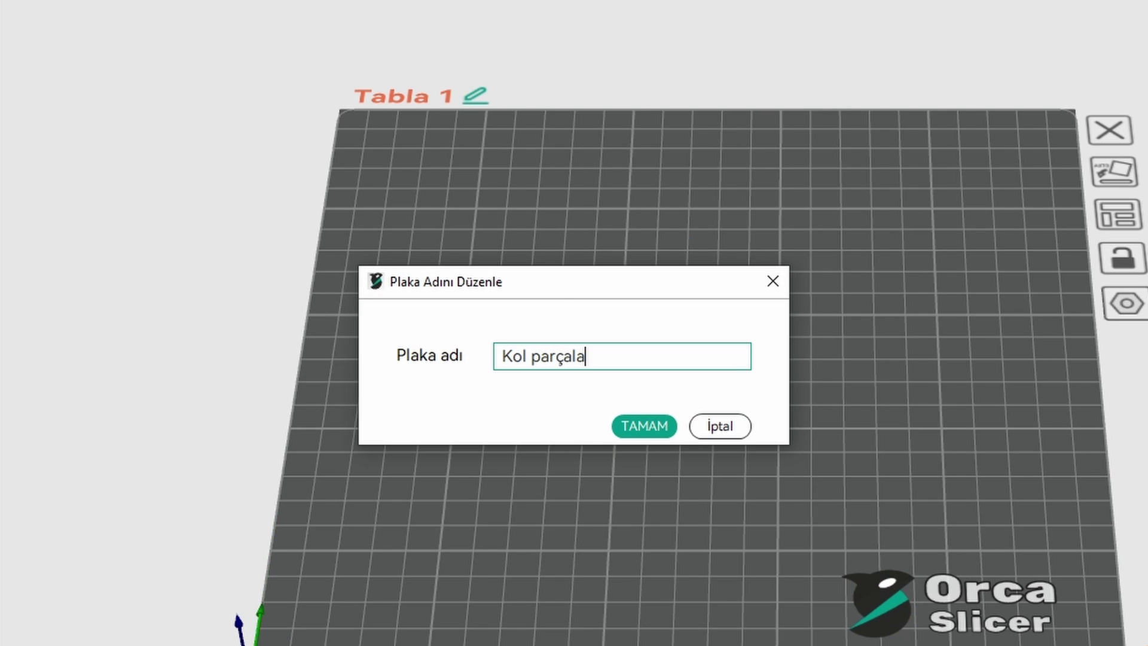
{"action": "left_click", "coordinate": [627, 421]}
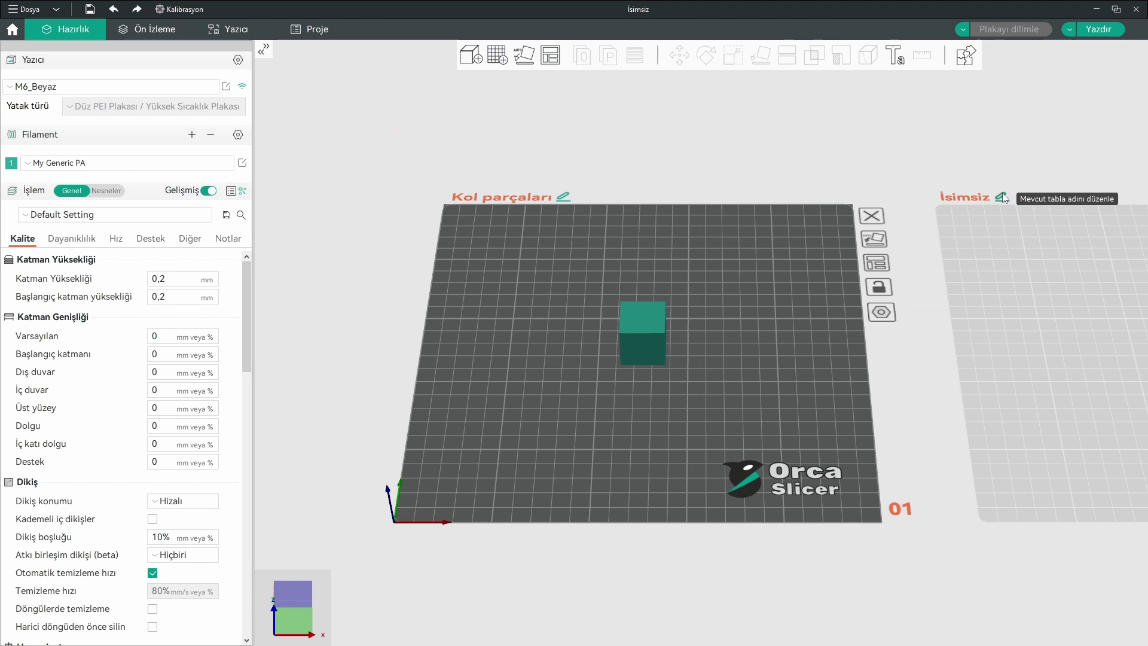
- Make the plate with the cylinder active and name it dişliler
{"action": "left_click", "coordinate": [1017, 268]}
{"action": "left_click", "coordinate": [742, 226]}
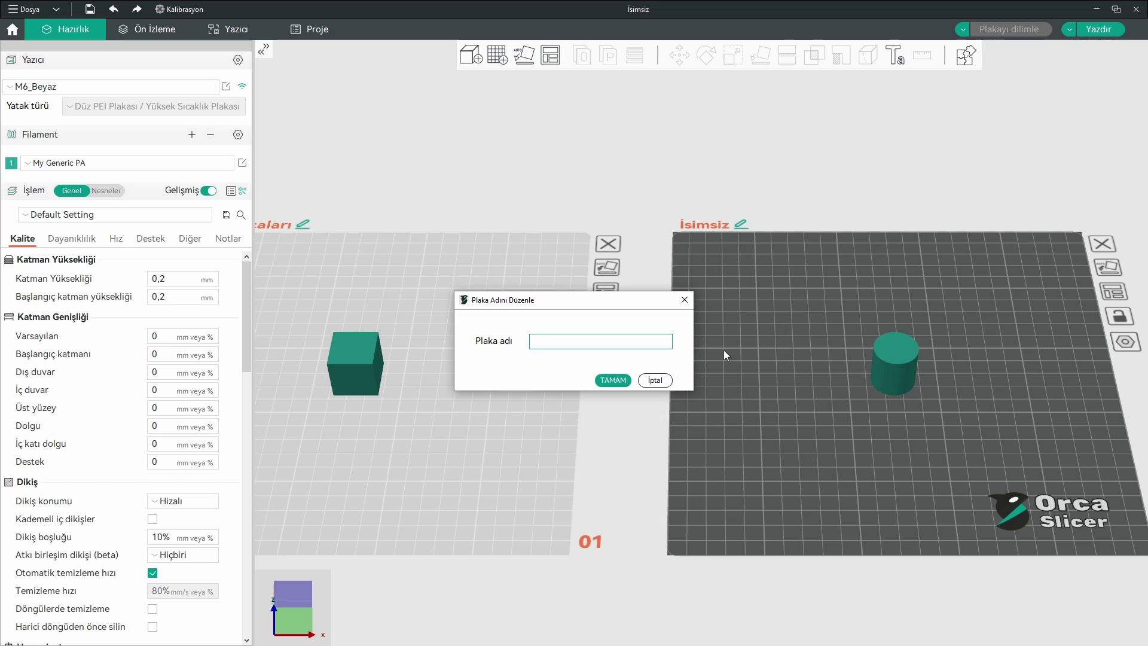
{"action": "type", "text": "dişliler"}
{"action": "key", "text": "Return"}
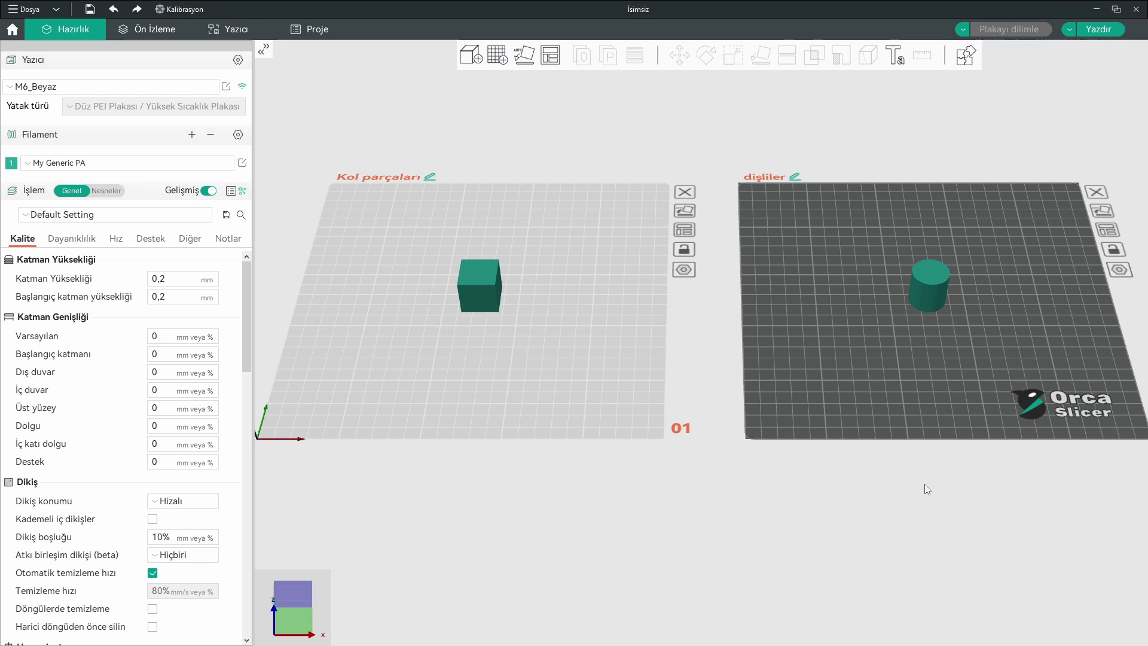
- Open the project information for editing and examine the Yazar, Model adı and Lisans fields under Temel bilgi
{"action": "left_click", "coordinate": [315, 30]}
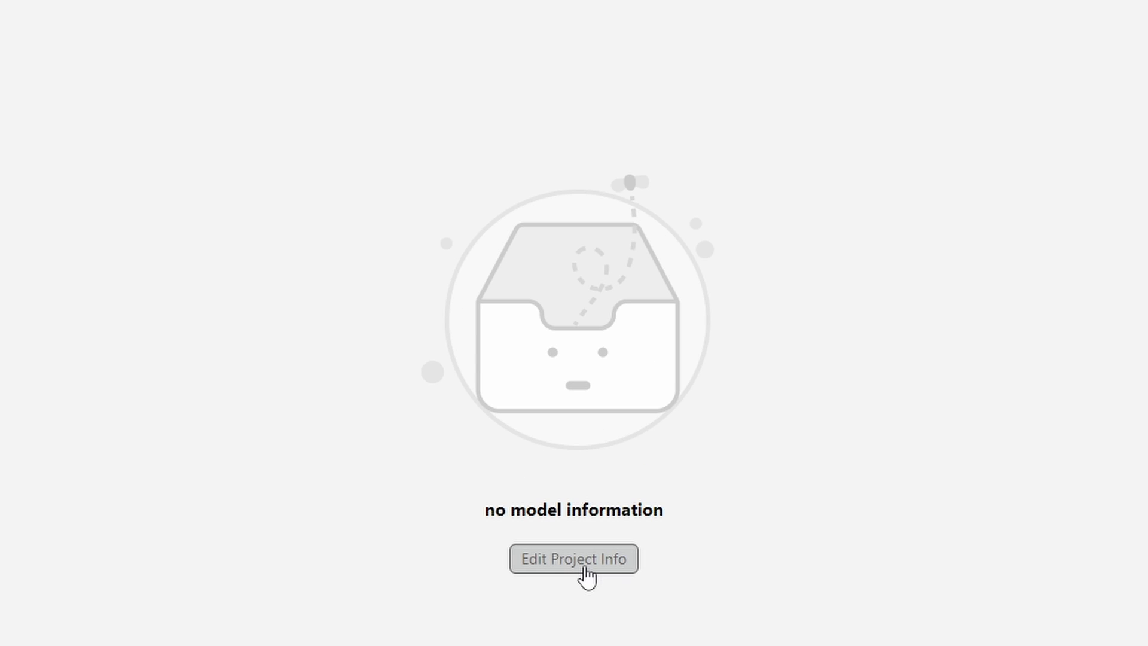
{"action": "left_click", "coordinate": [585, 569]}
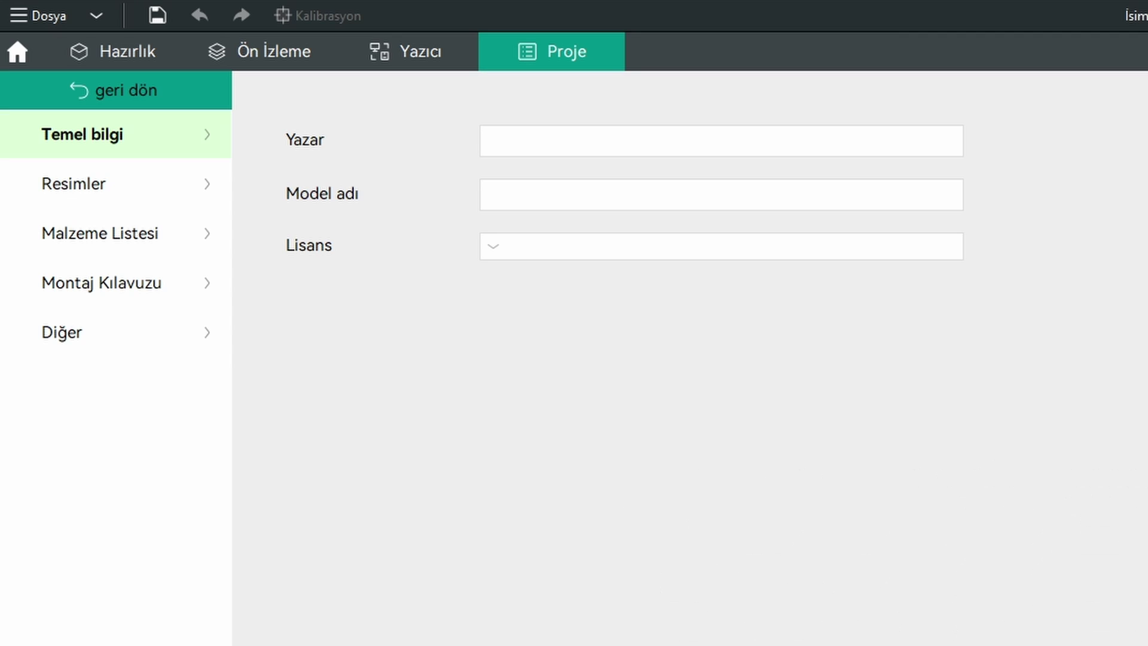
{"action": "left_click", "coordinate": [566, 150]}
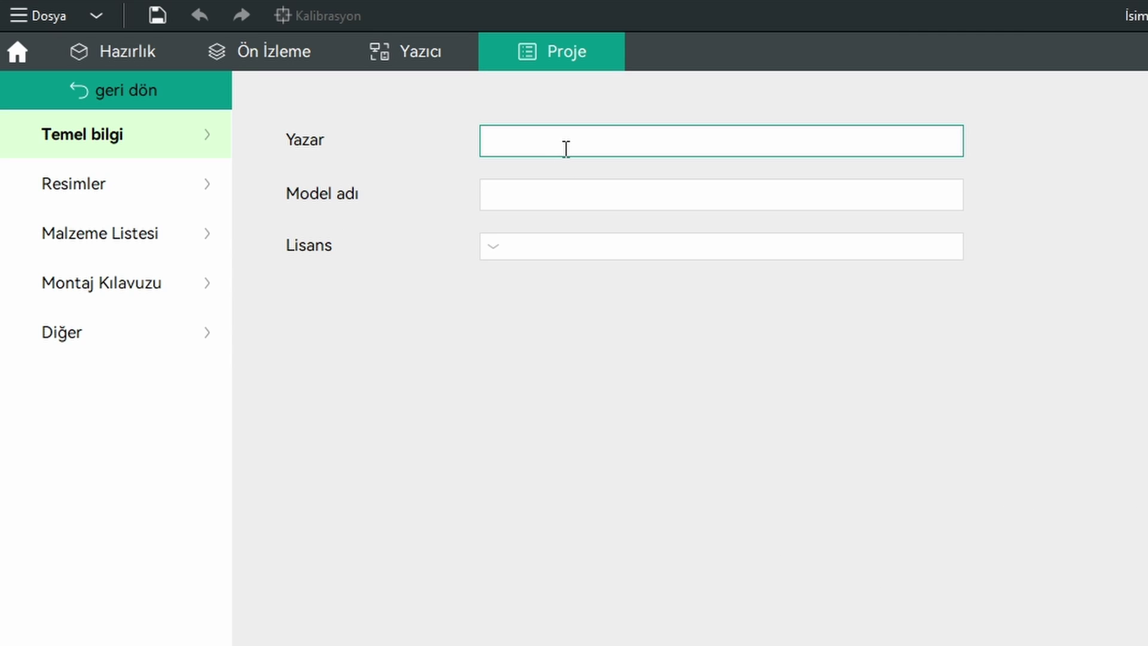
{"action": "left_click", "coordinate": [535, 247]}
{"action": "left_click", "coordinate": [916, 531]}
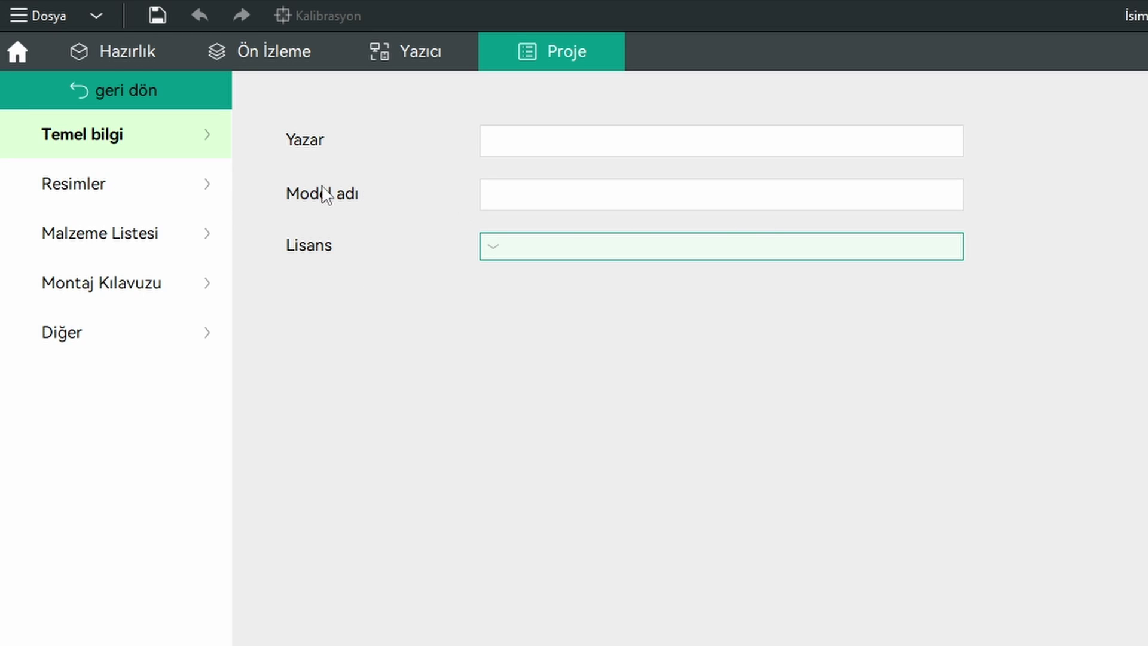
- Look at the Resimler and Malzeme Listesi sections, and check the image formats accepted for Resimler, dismissing the file dialog
{"action": "left_click", "coordinate": [160, 201]}
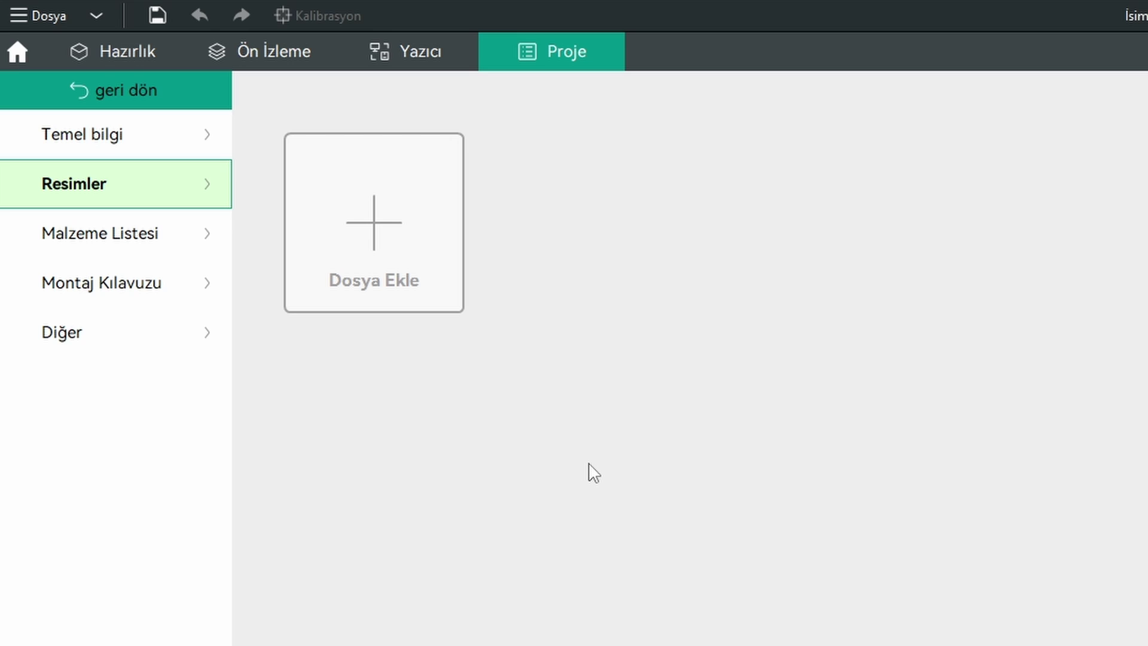
{"action": "left_click", "coordinate": [143, 250]}
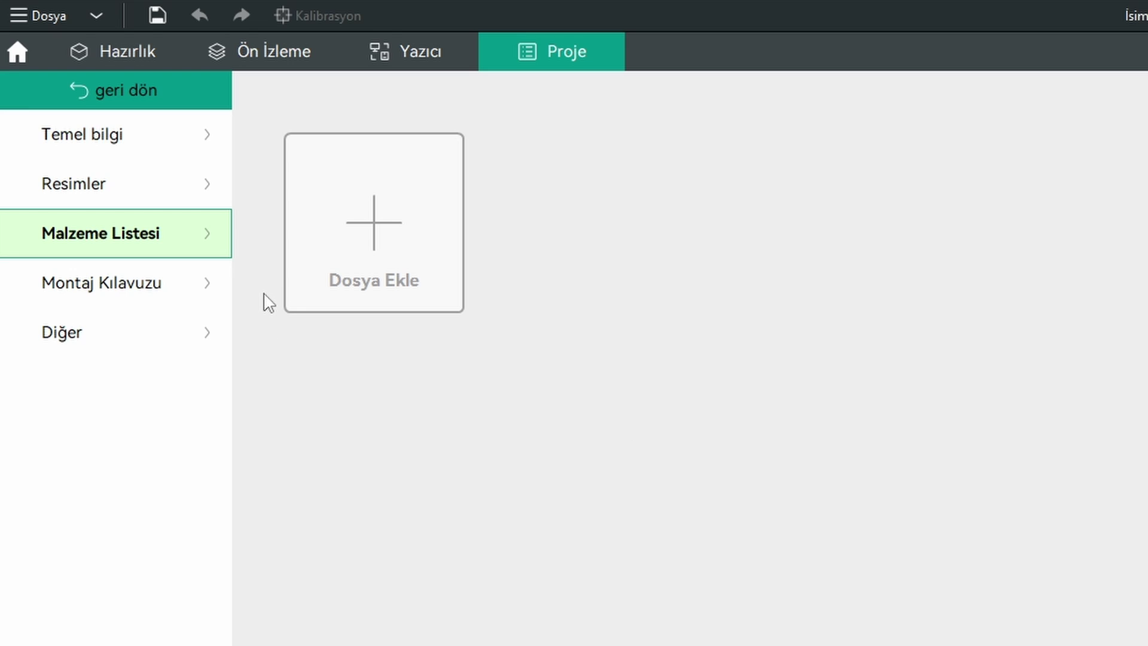
{"action": "left_click", "coordinate": [131, 174]}
{"action": "left_click", "coordinate": [373, 222]}
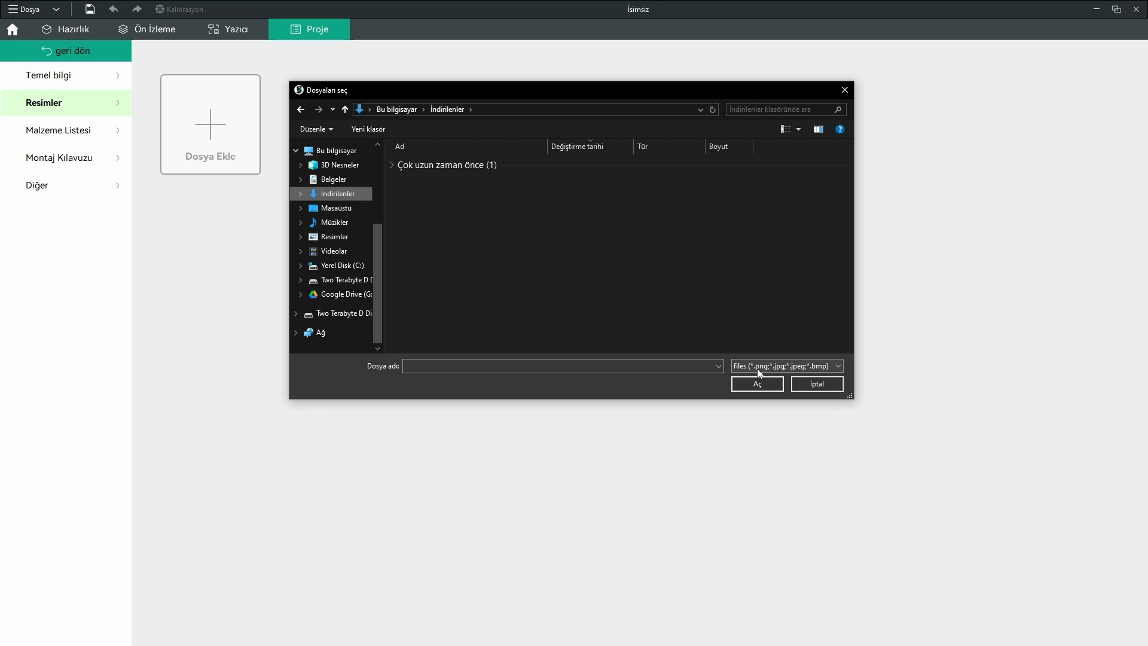
{"action": "left_click", "coordinate": [806, 383]}
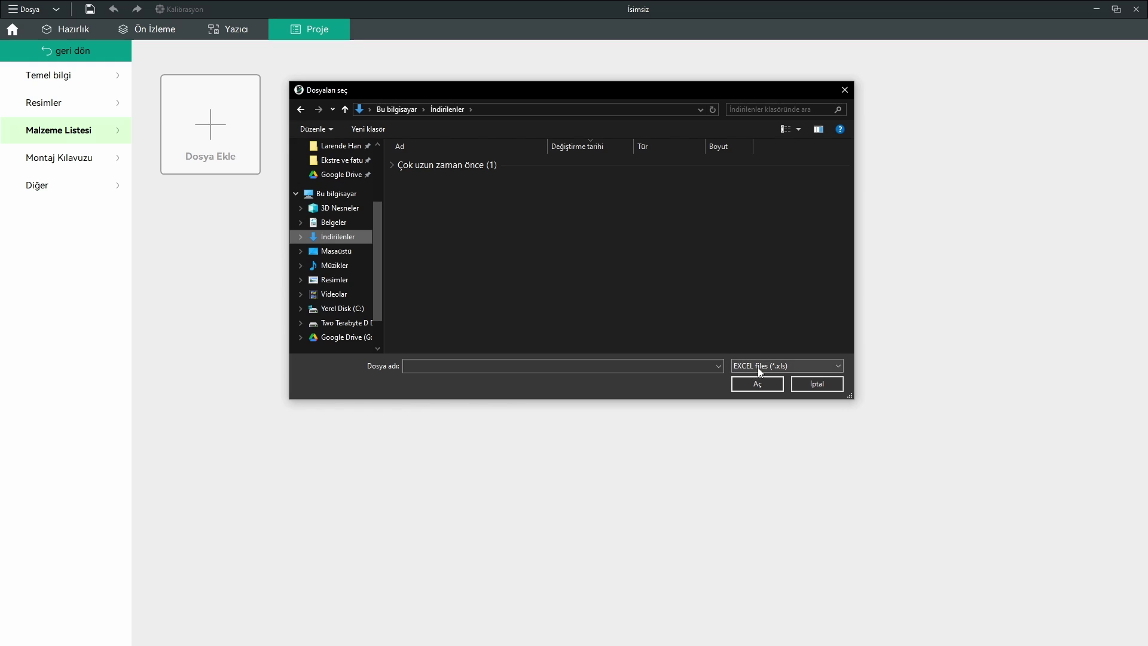
- Check which file types can be attached to Malzeme Listesi, and cancel the file selection
{"action": "left_click", "coordinate": [757, 366]}
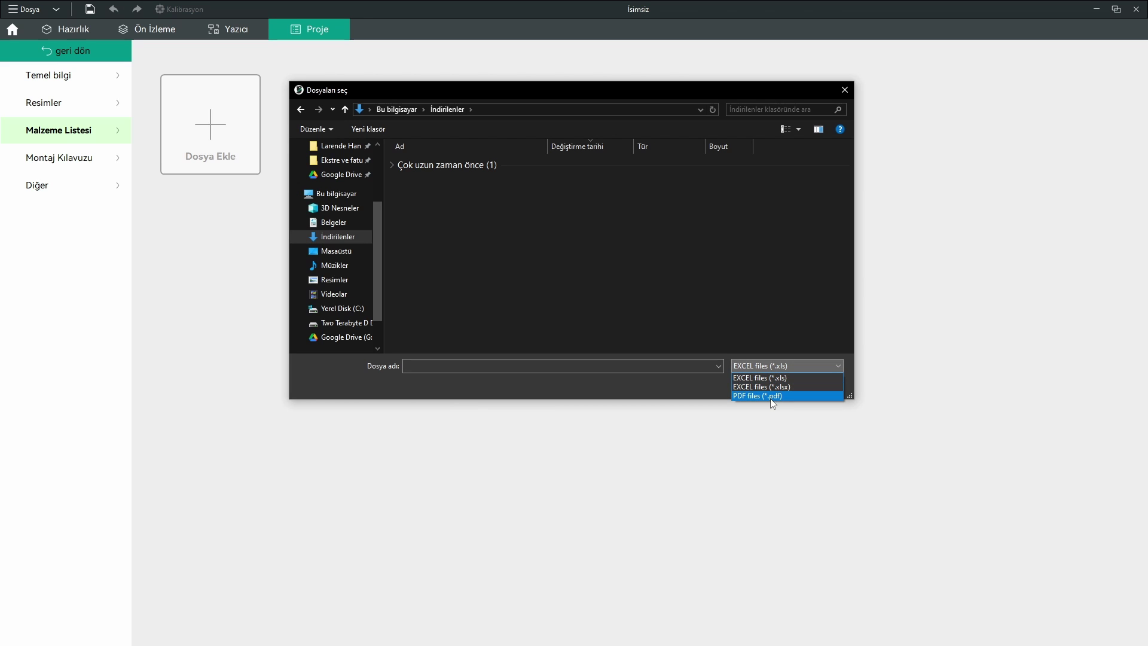
{"action": "left_click", "coordinate": [765, 365]}
{"action": "left_click", "coordinate": [819, 383]}
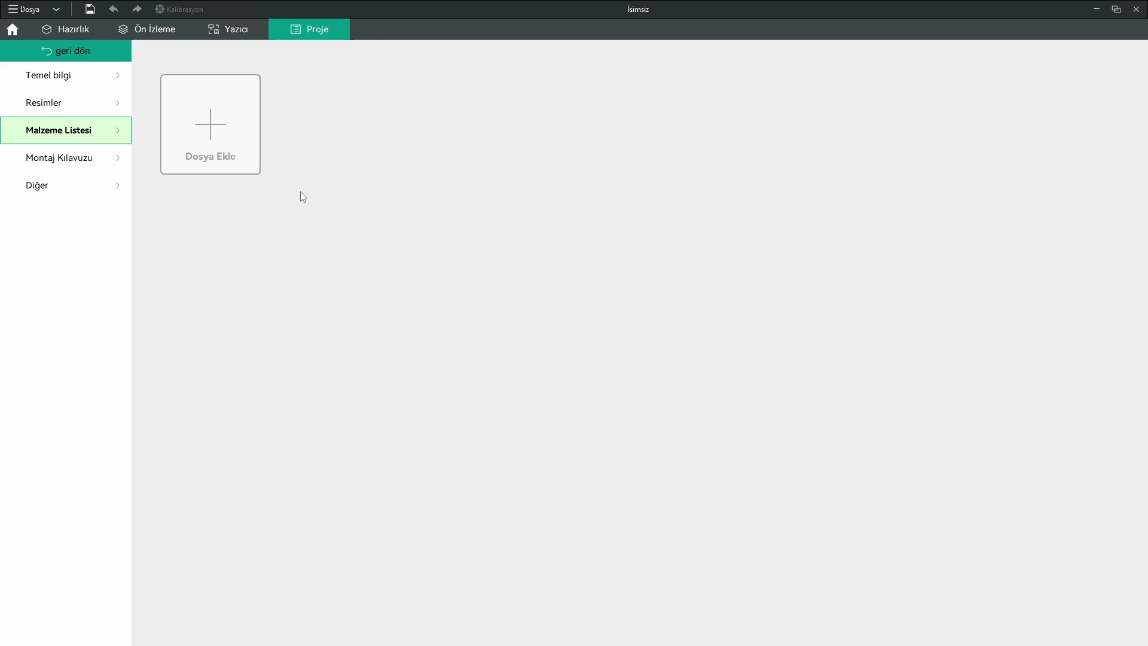
- Check which file types can be attached to Montaj Kılavuzu, and cancel the file selection
{"action": "left_click", "coordinate": [218, 144]}
{"action": "left_click", "coordinate": [795, 366]}
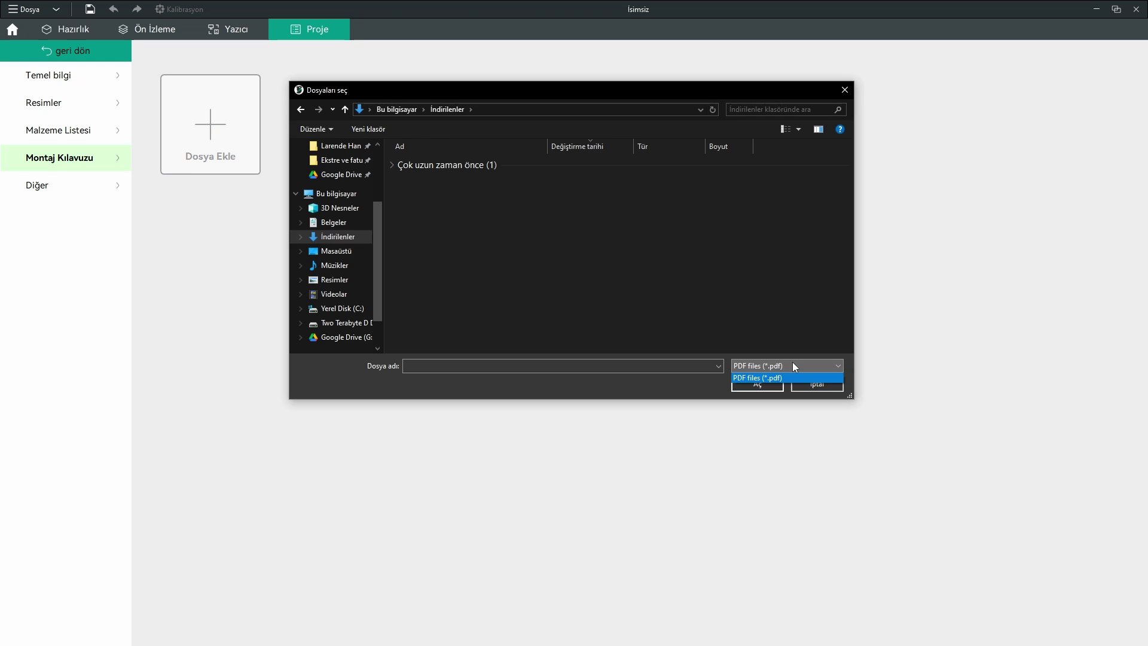
{"action": "left_click", "coordinate": [761, 299]}
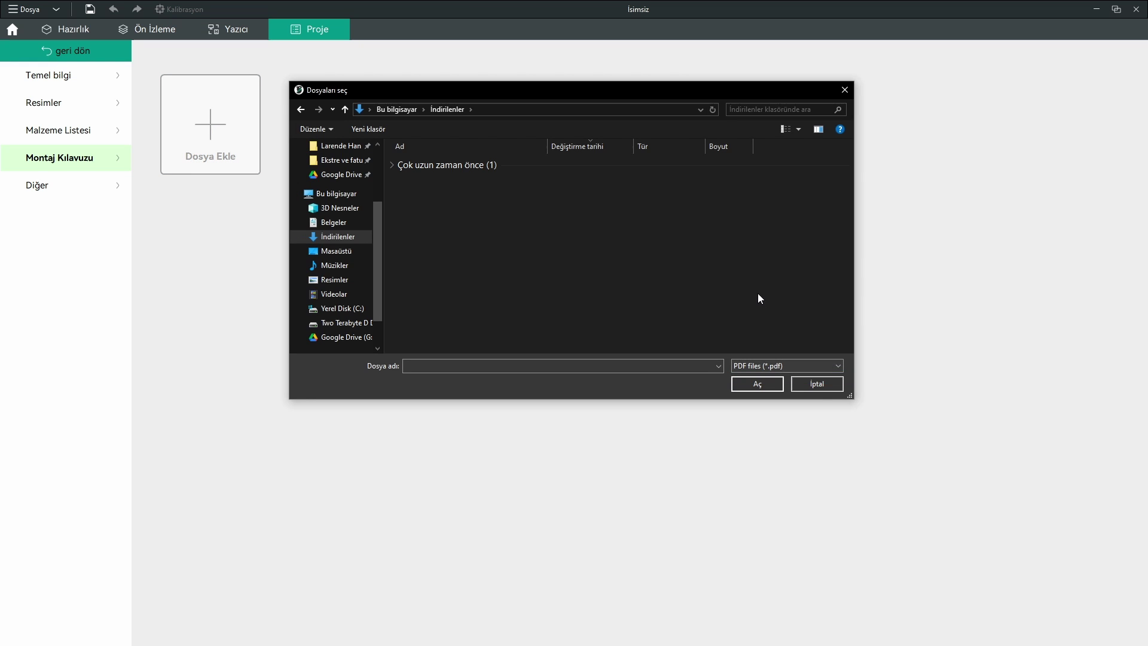
{"action": "left_click", "coordinate": [819, 386]}
- Check which file types can be attached under Diğer, and cancel the file selection
{"action": "left_click", "coordinate": [67, 193]}
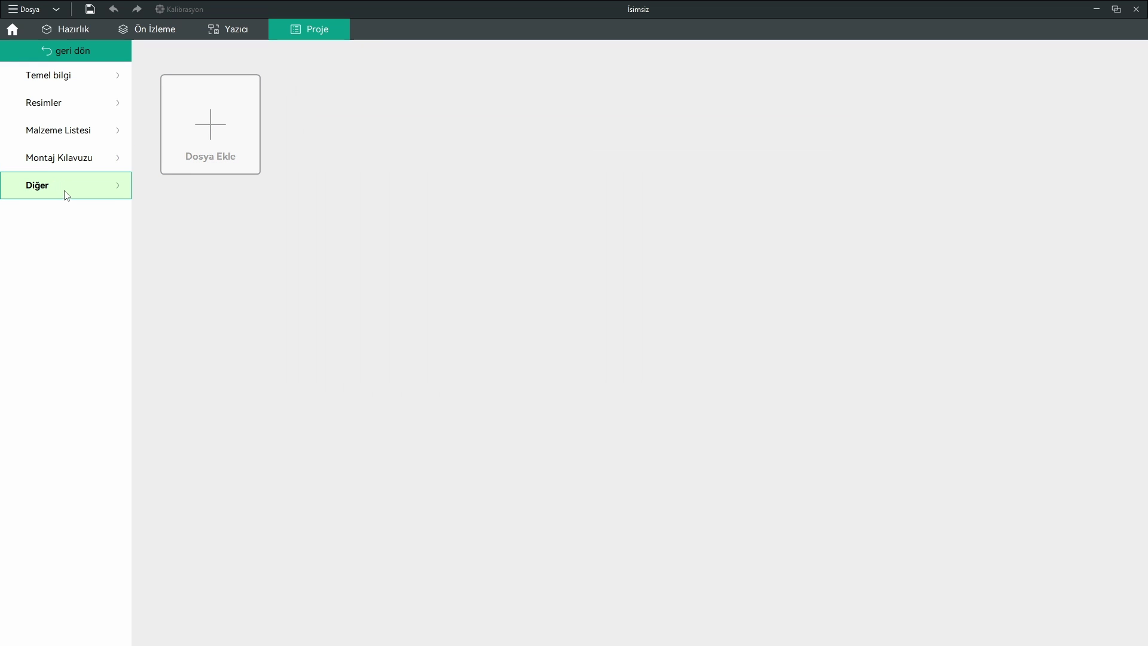
{"action": "left_click", "coordinate": [210, 125]}
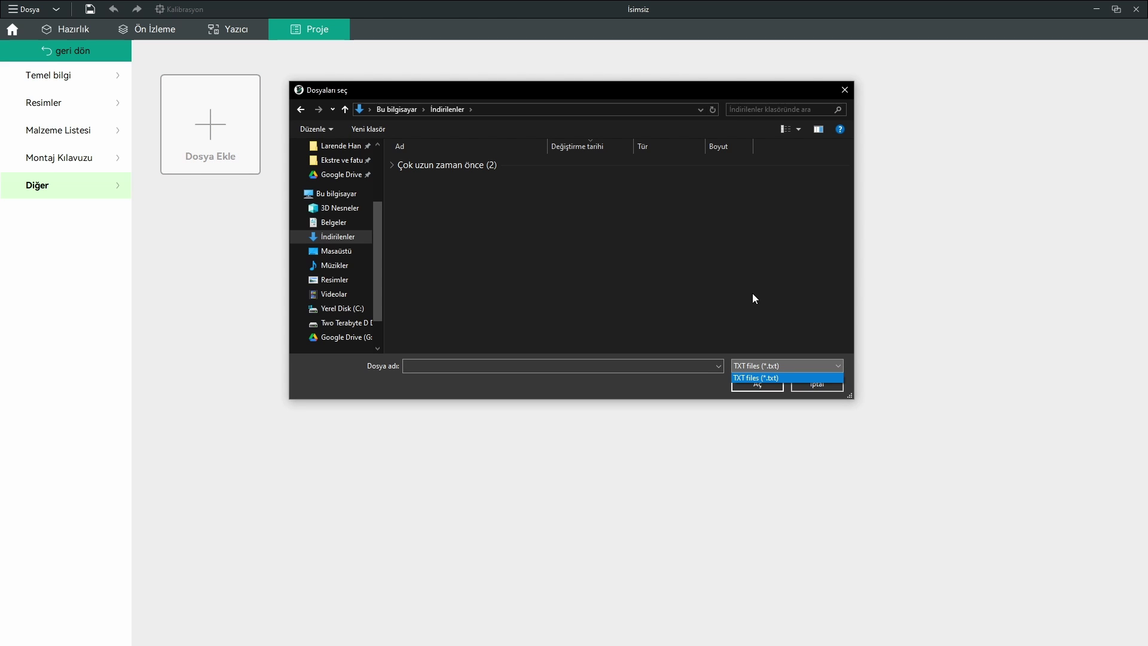
{"action": "left_click", "coordinate": [753, 297]}
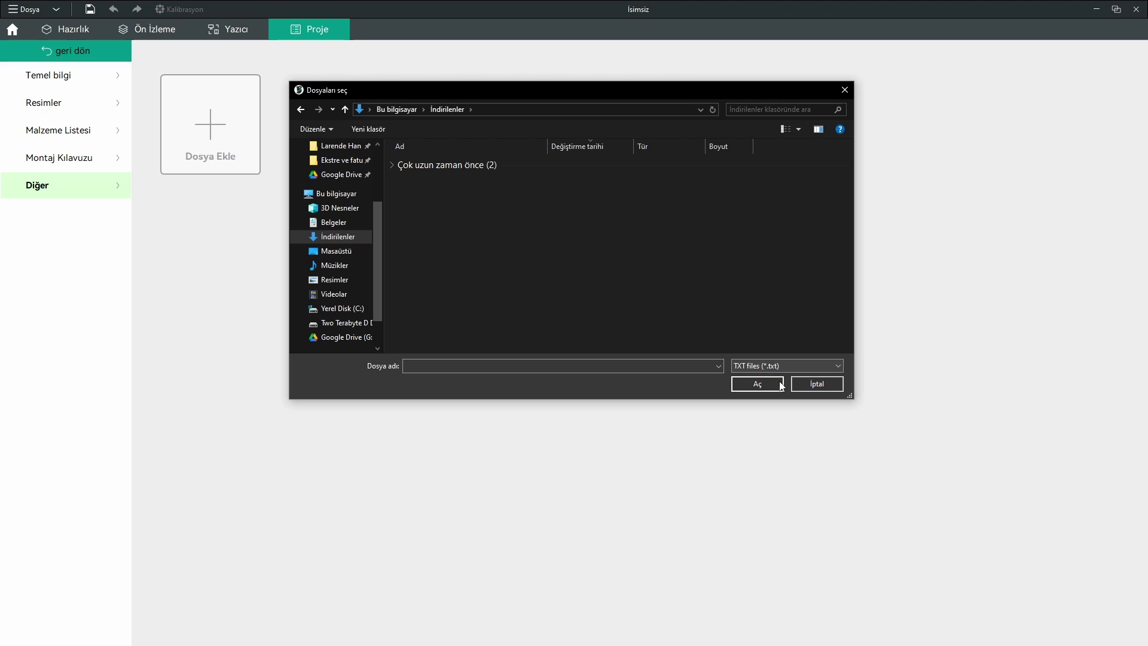
{"action": "left_click", "coordinate": [826, 385]}
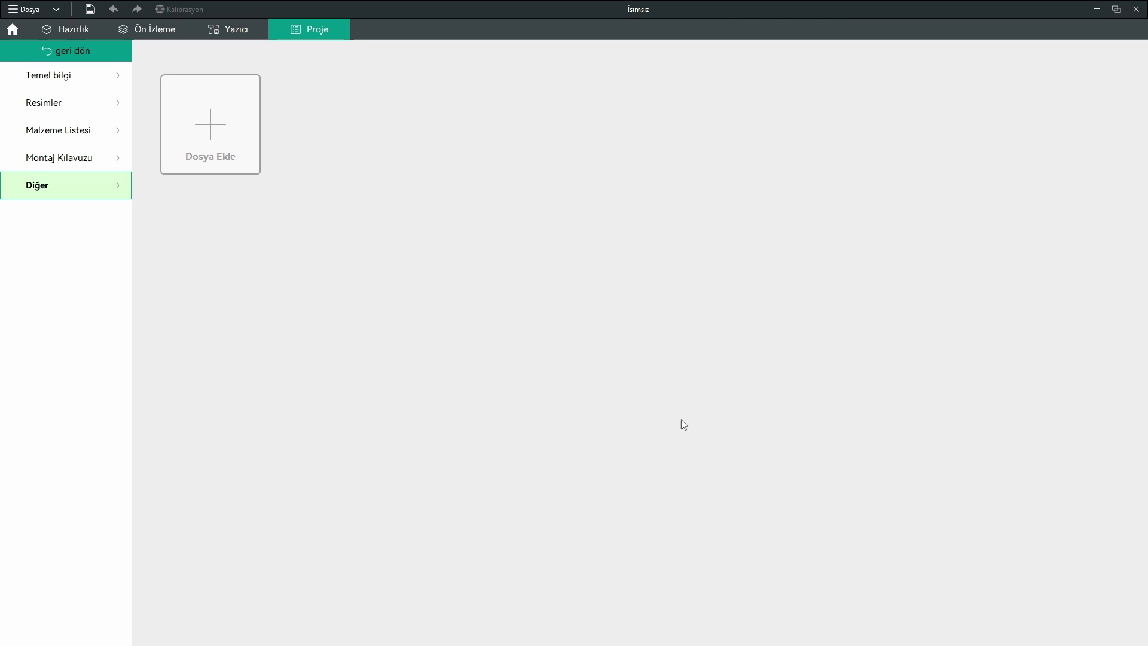
- Return to the preparation workspace and view both named plates from an oblique angle
{"action": "left_click", "coordinate": [72, 30]}
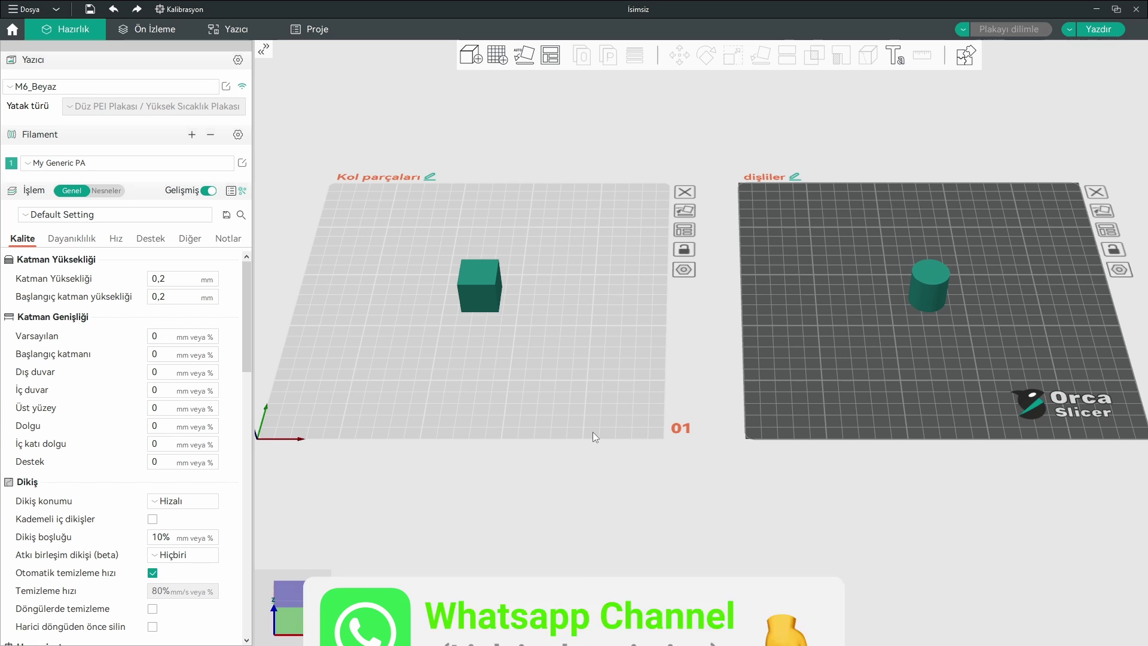
{"action": "left_click_drag", "start_coordinate": [523, 393], "coordinate": [586, 389]}
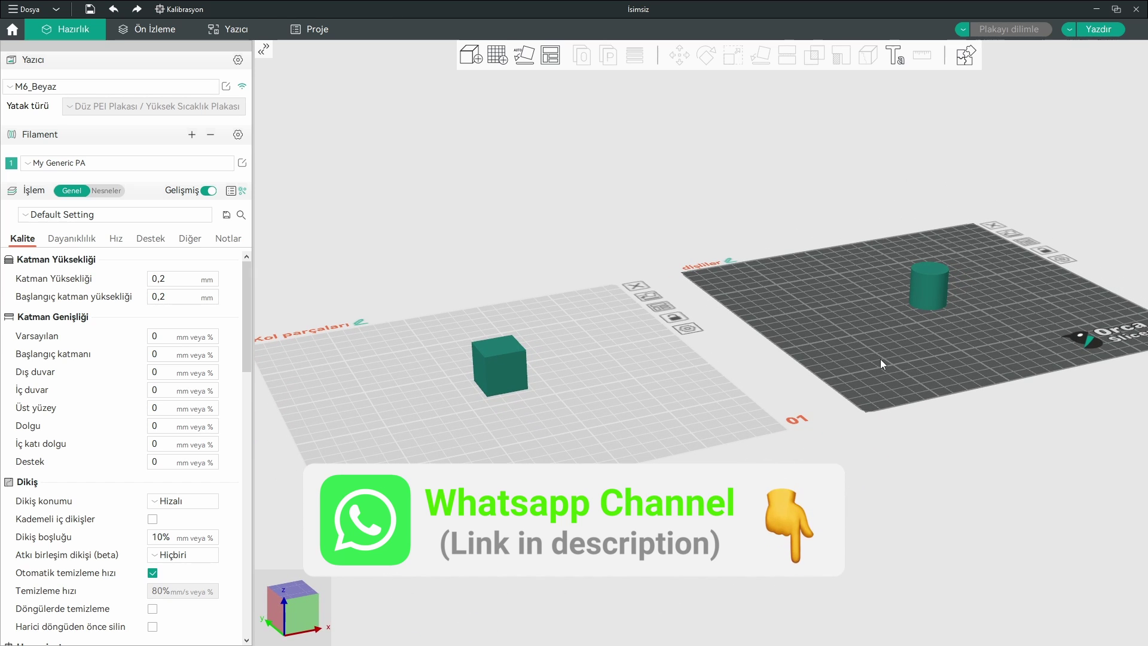